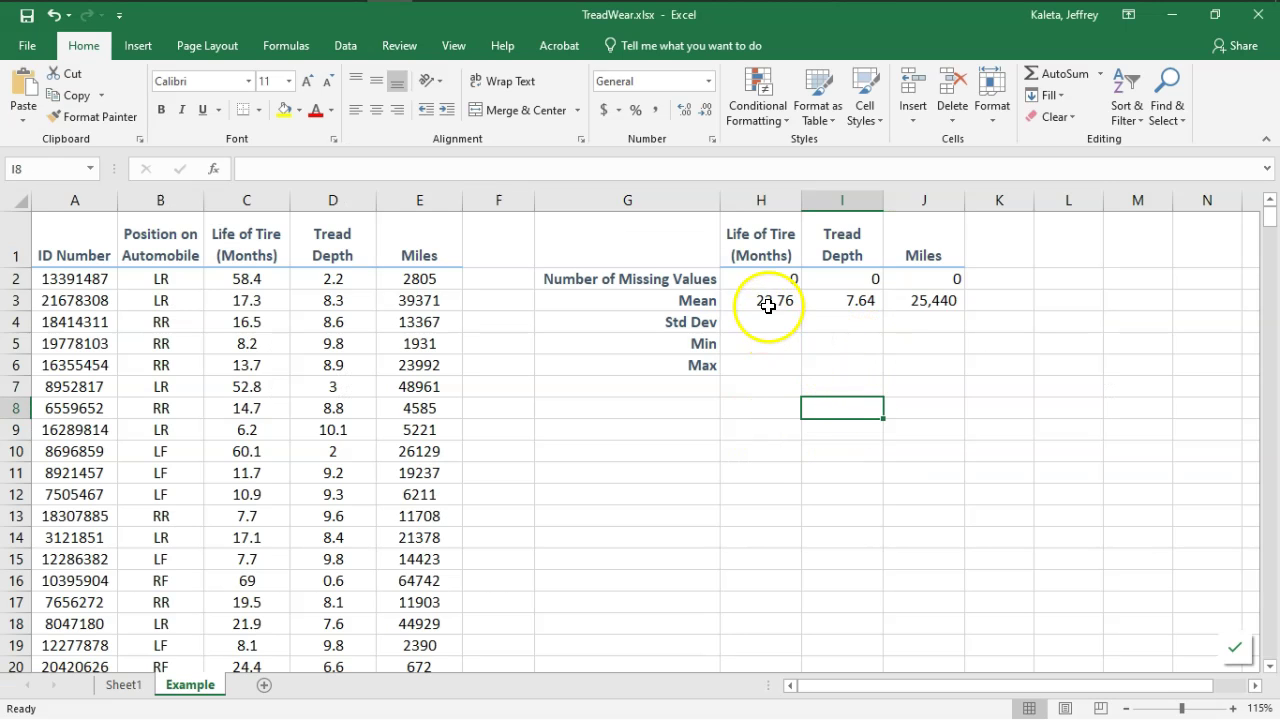
left_click(770, 300)
left_click(767, 277)
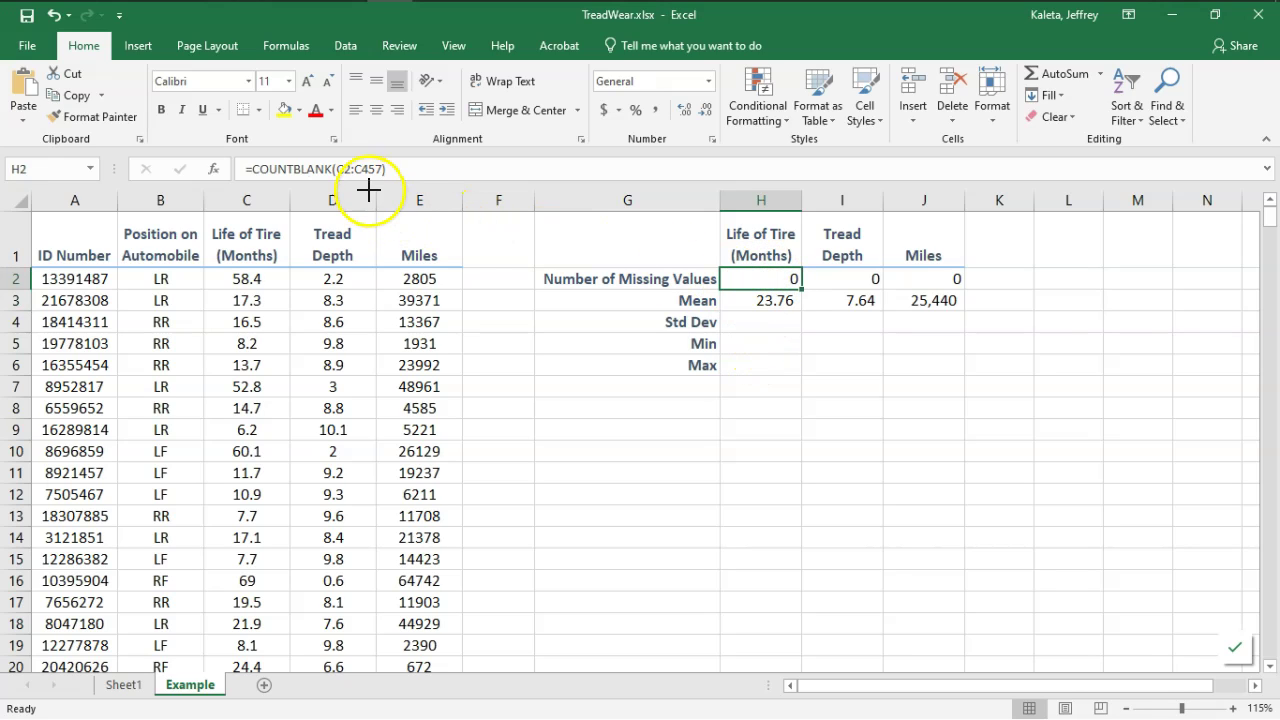
left_click_drag(230, 187, 444, 156)
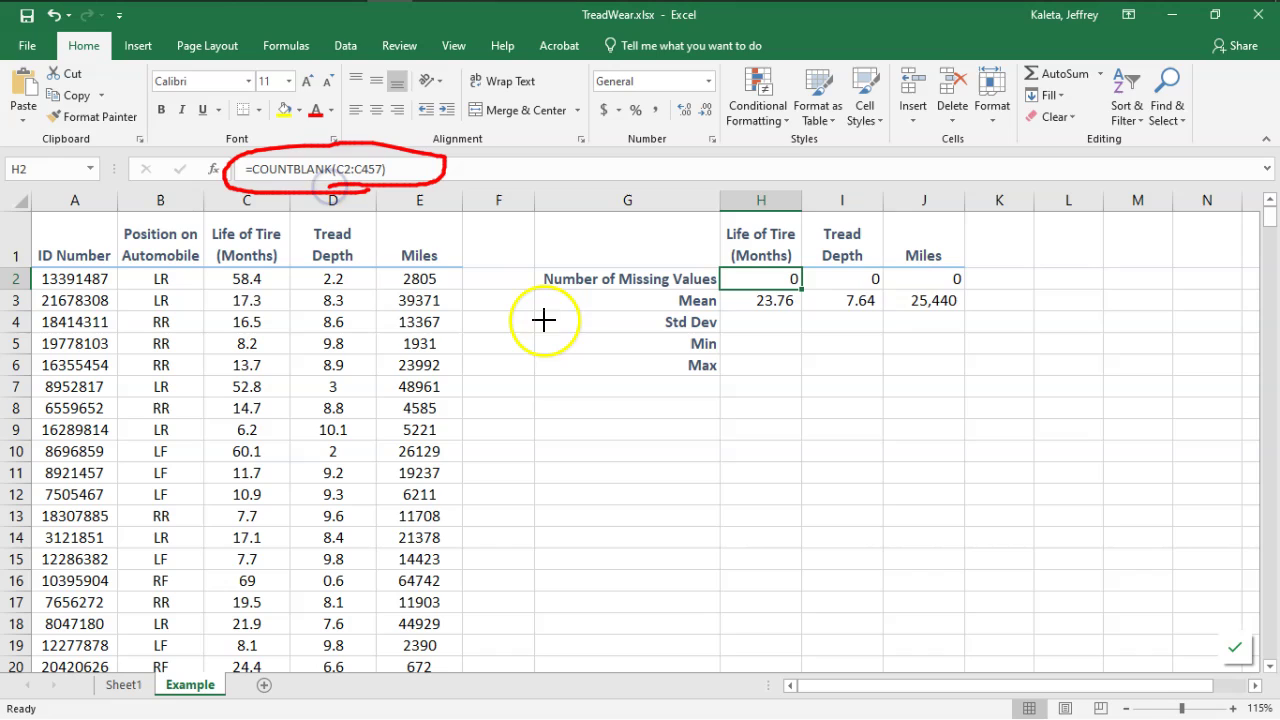
key("Escape")
left_click(817, 338)
left_click(784, 304)
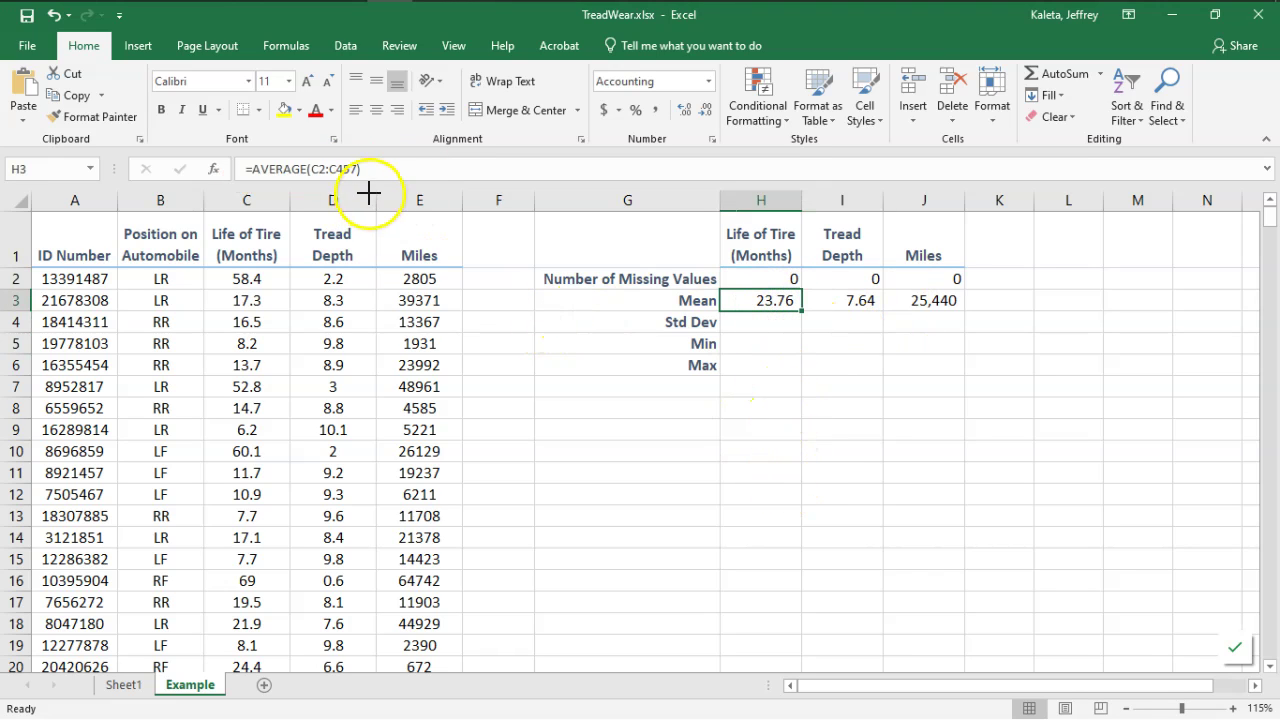
mouse_move(369, 194)
left_mouse_down()
mouse_move(228, 182)
mouse_move(365, 182)
mouse_move(352, 195)
left_mouse_up()
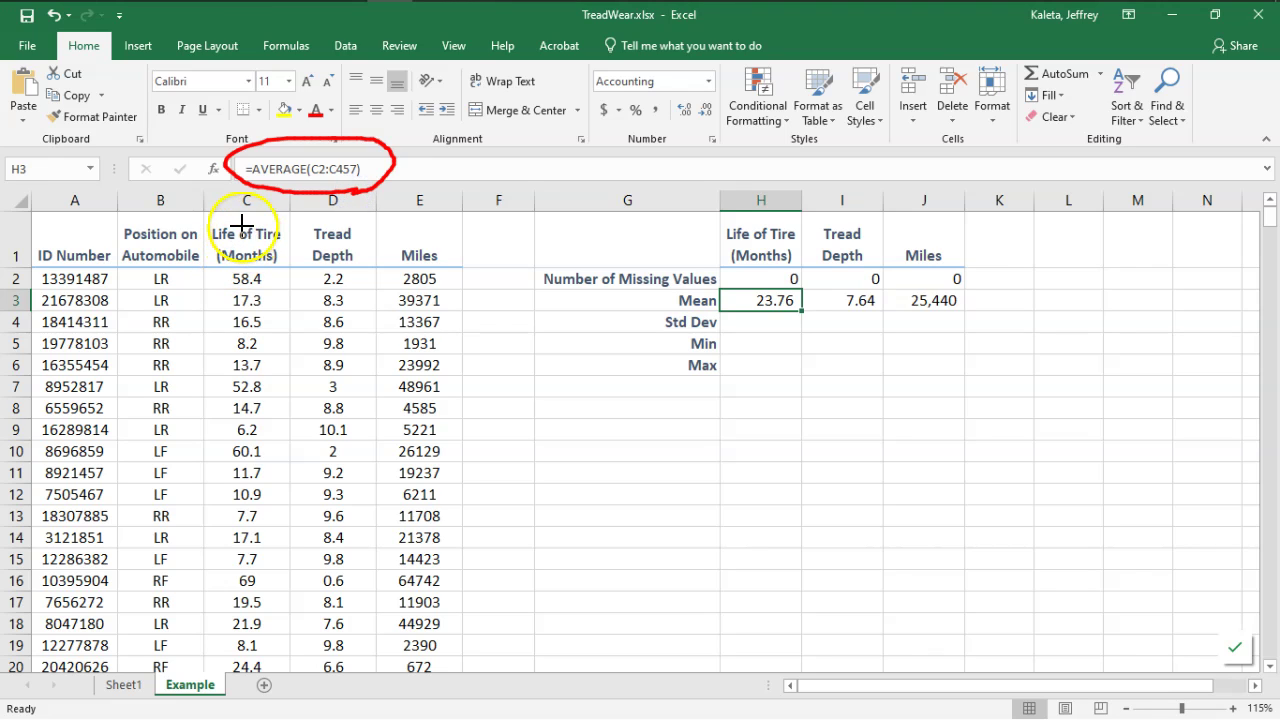
left_click(785, 320)
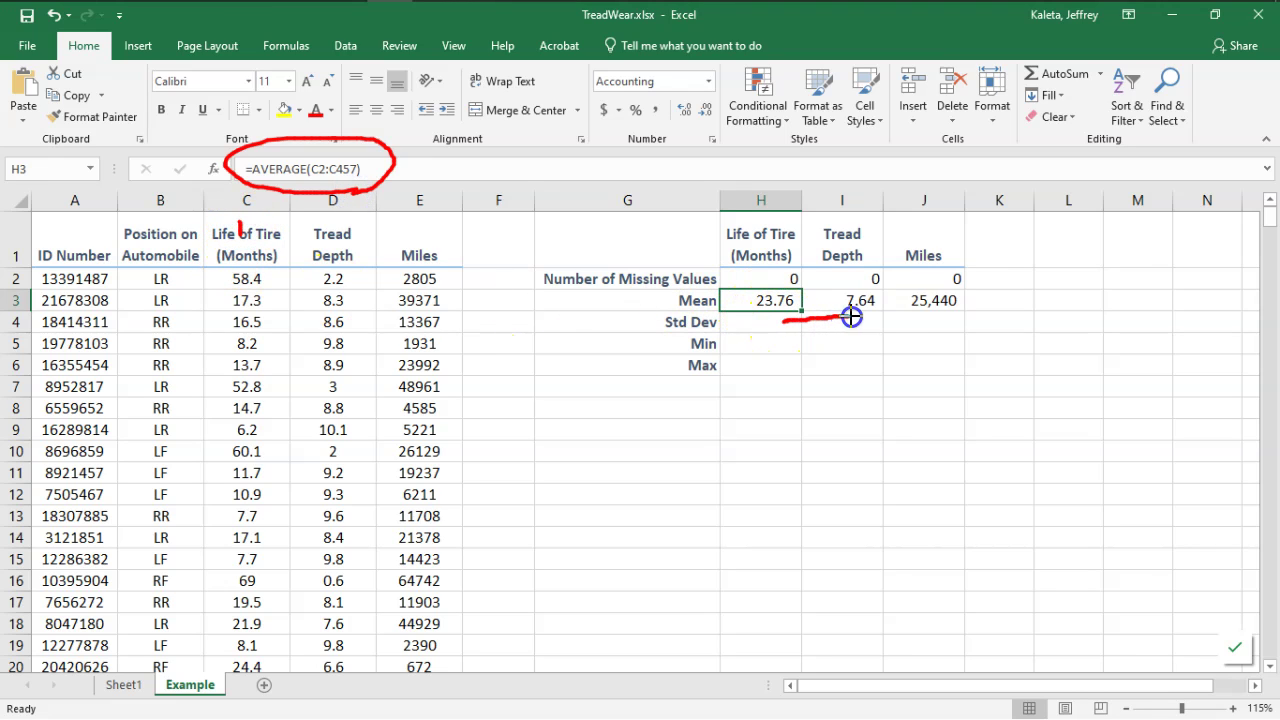
left_click_drag(935, 312, 937, 324)
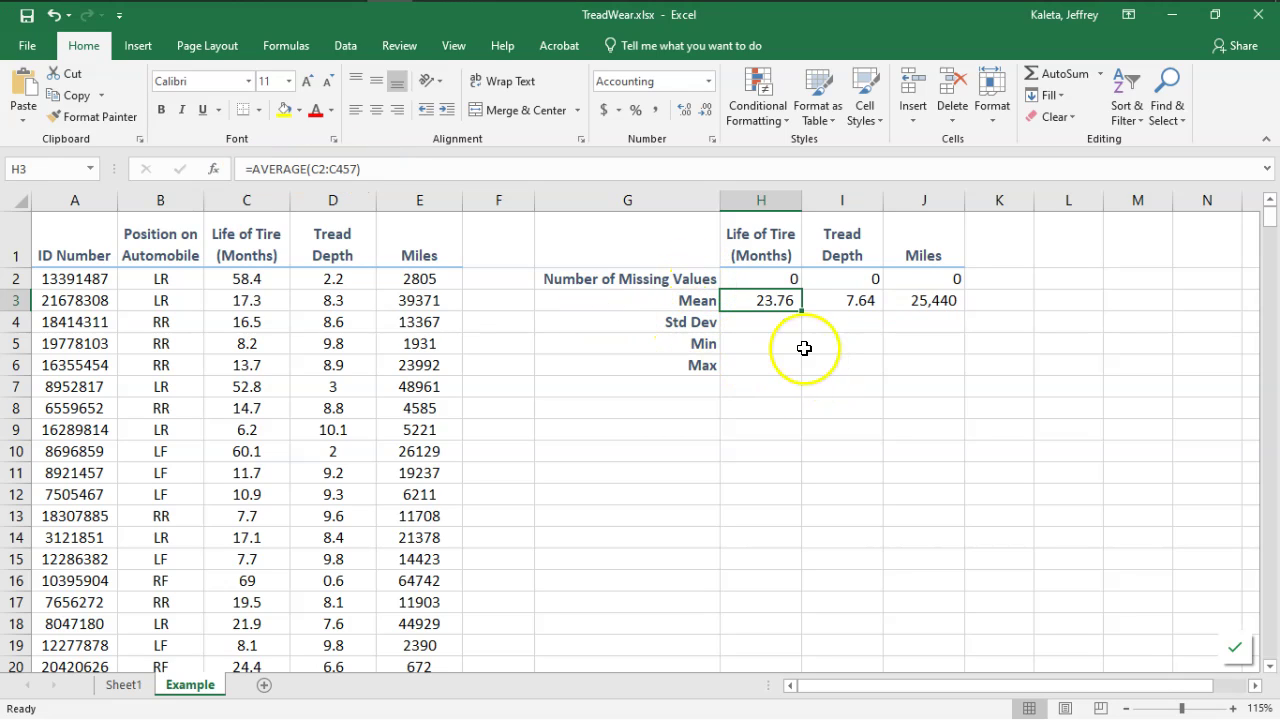
left_click(766, 325)
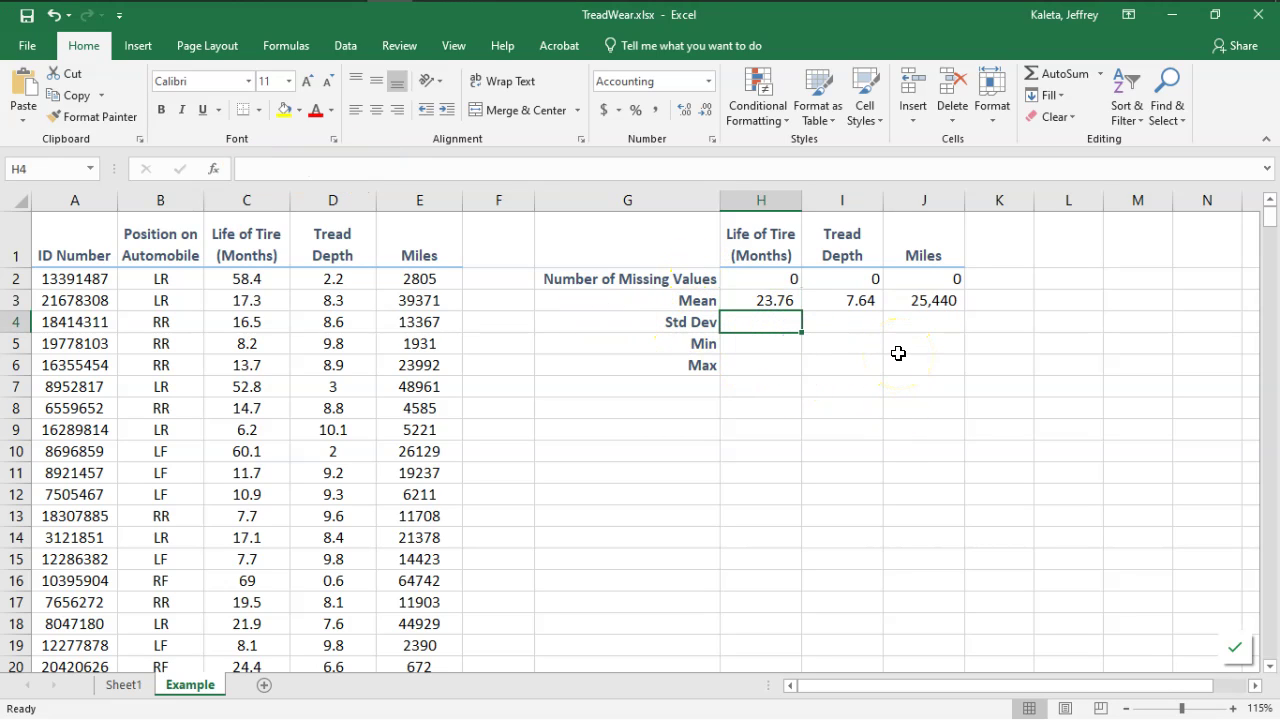
- Enter =STDEV.S(C2:C457) in H4 for the tire-life standard deviation
type("=st")
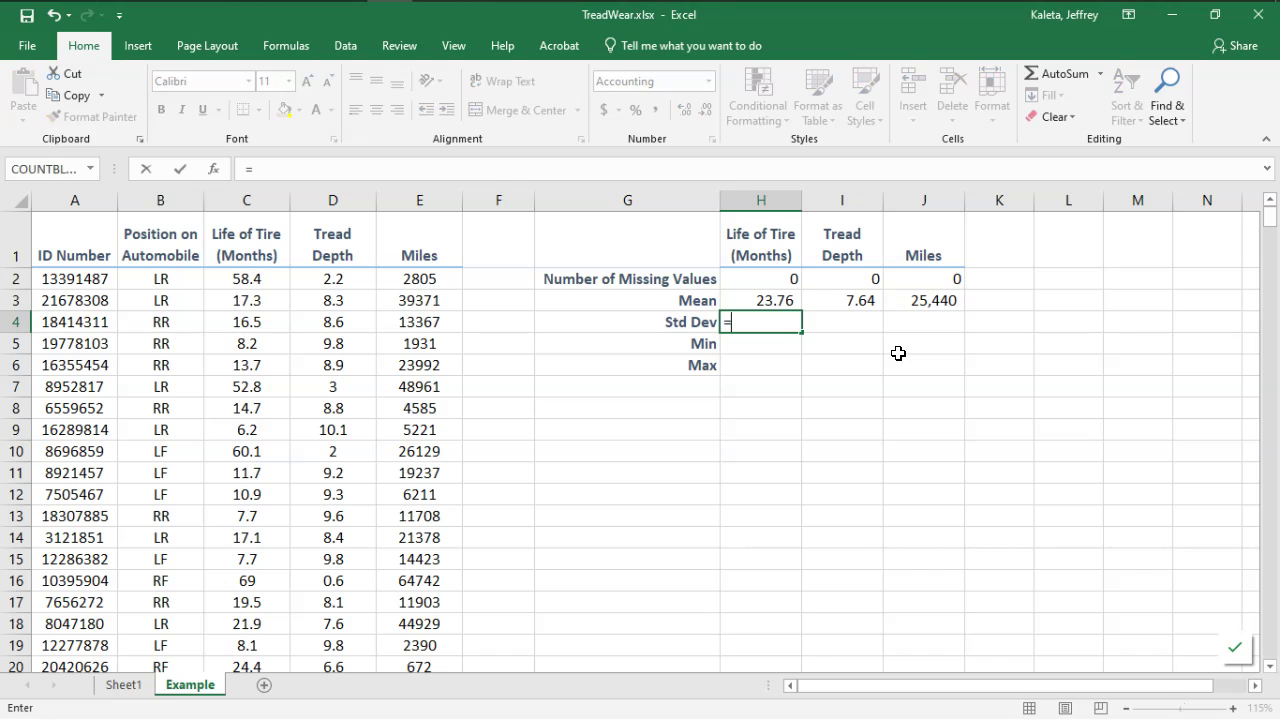
key("Down")
key("Down")
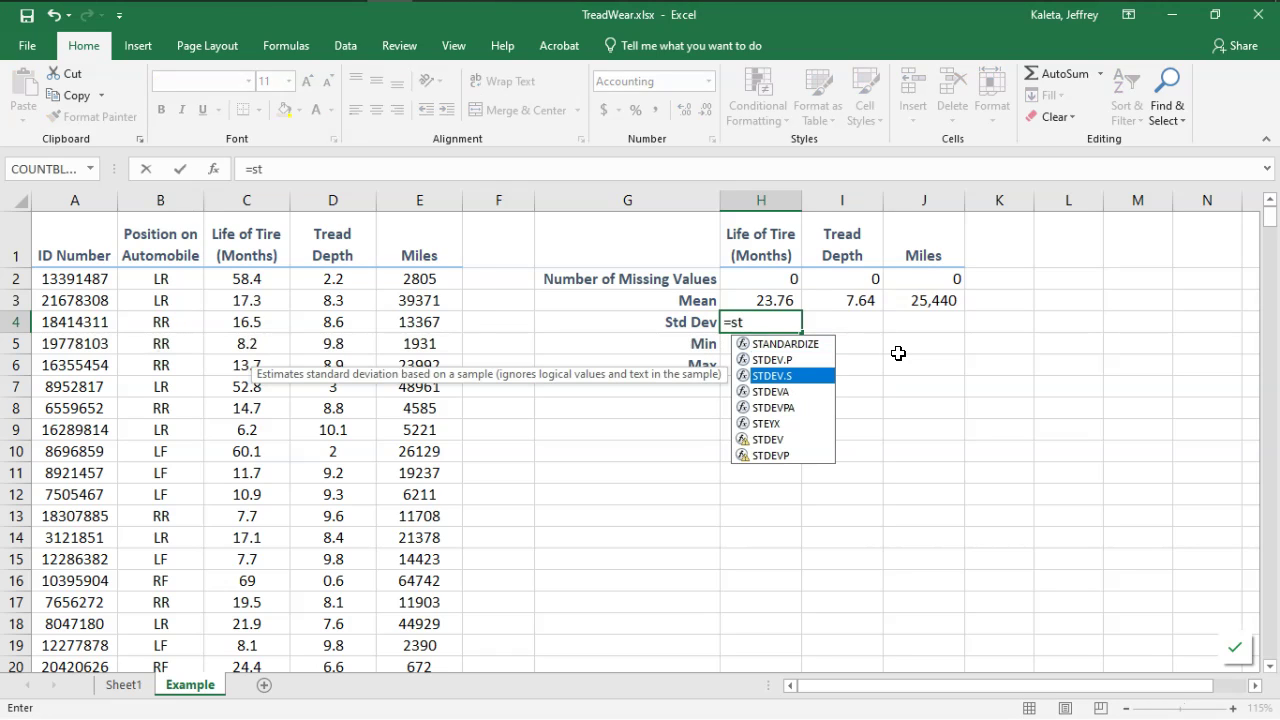
key("Tab")
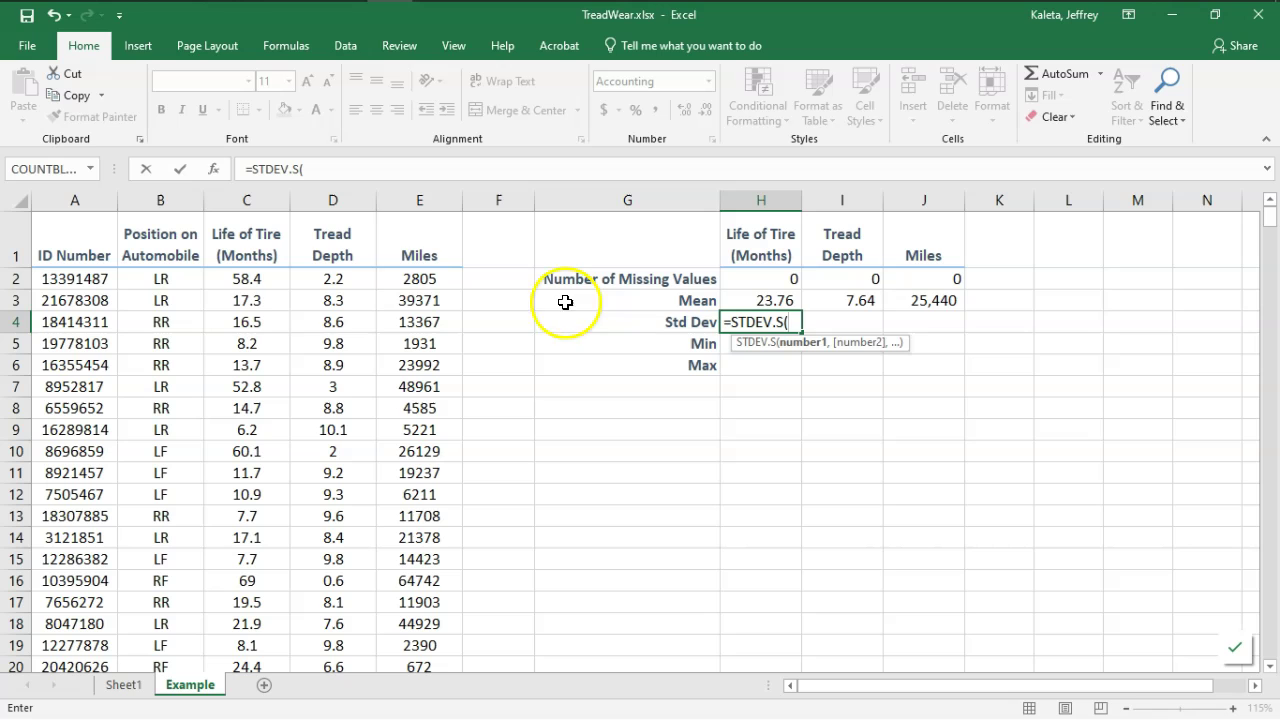
left_click(268, 279)
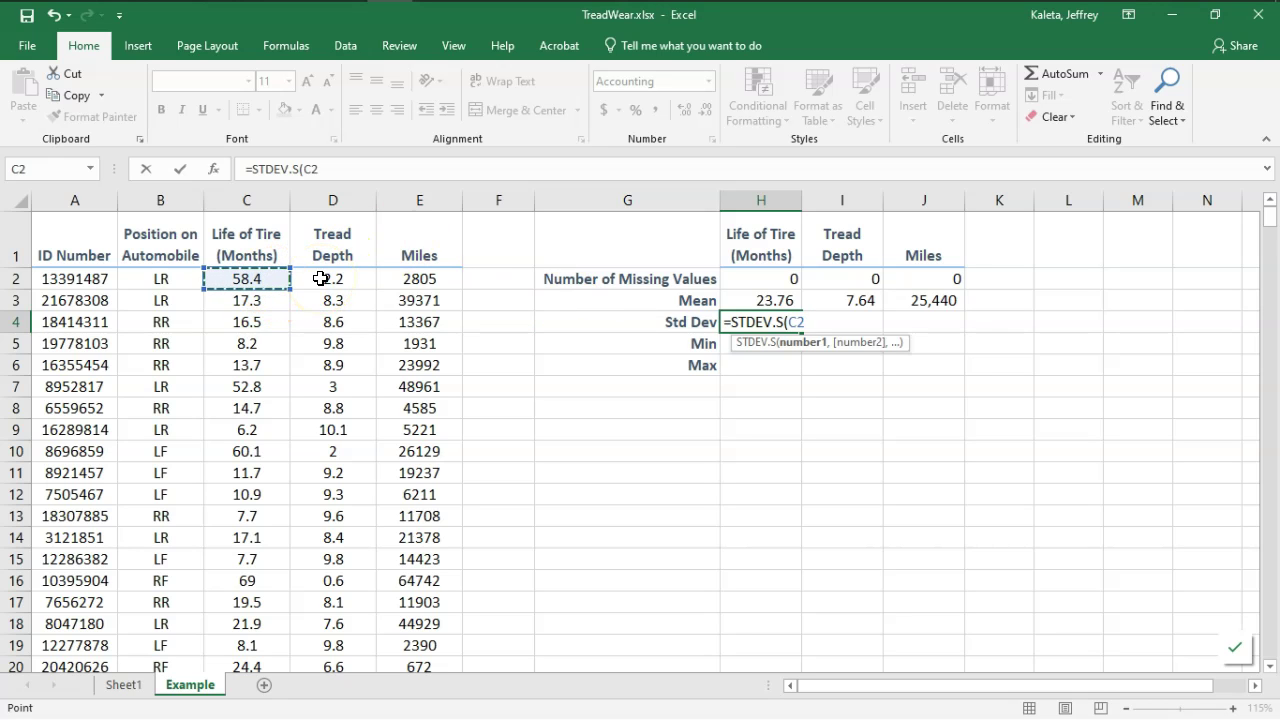
key("ctrl+shift+Down")
key("Return")
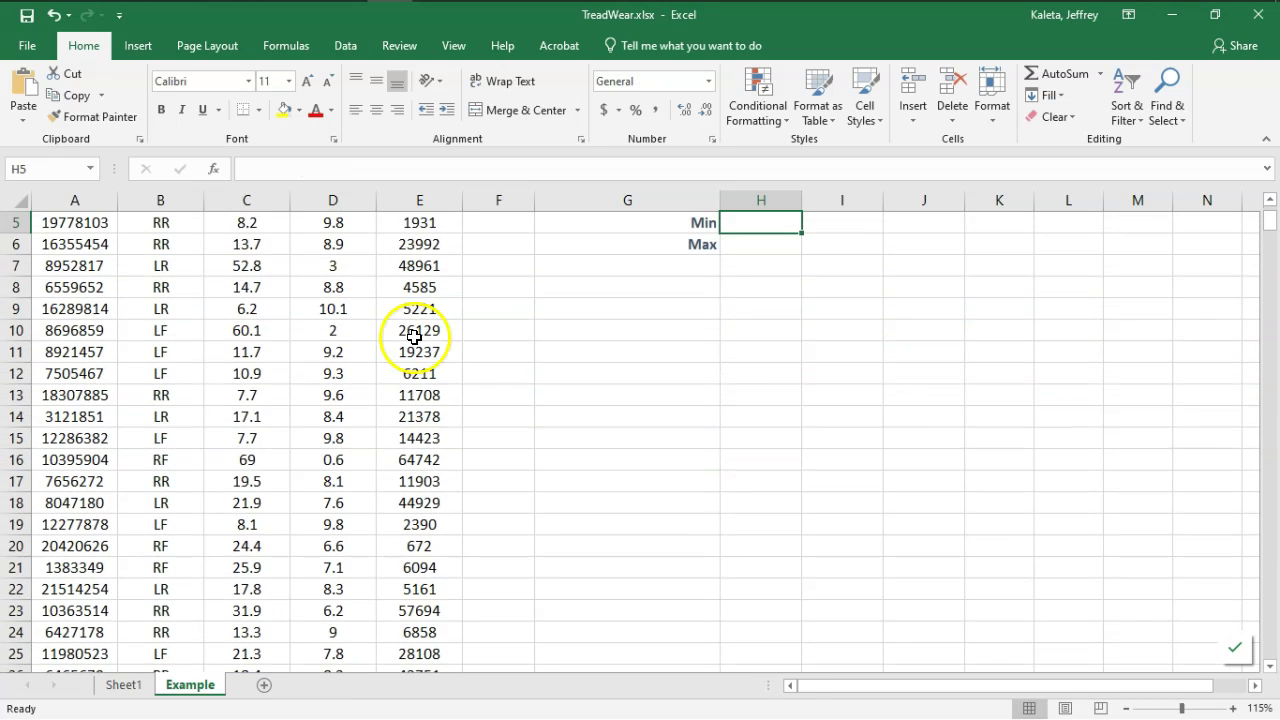
- Fill the Std Dev formula across to Miles and round the miles value to 23,574
scroll(414, 337, "up", 2)
left_click(790, 324)
left_click_drag(808, 334, 946, 337)
left_click(925, 330)
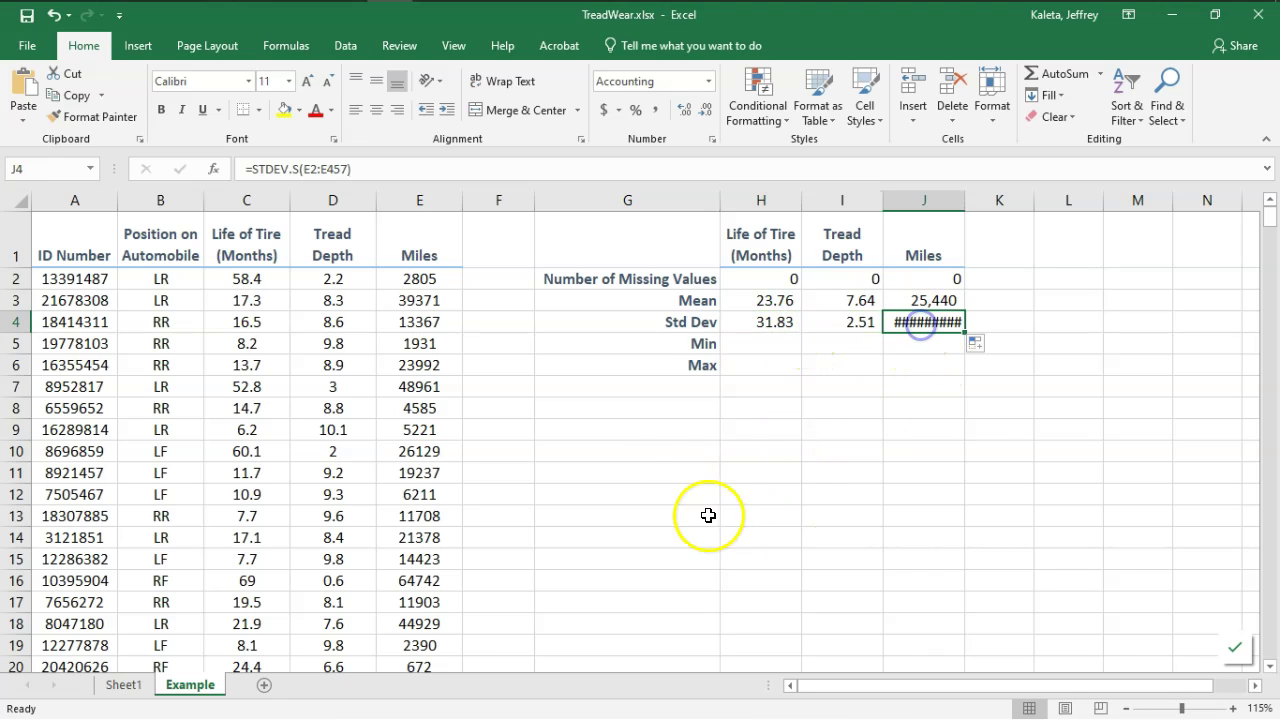
left_click(706, 111)
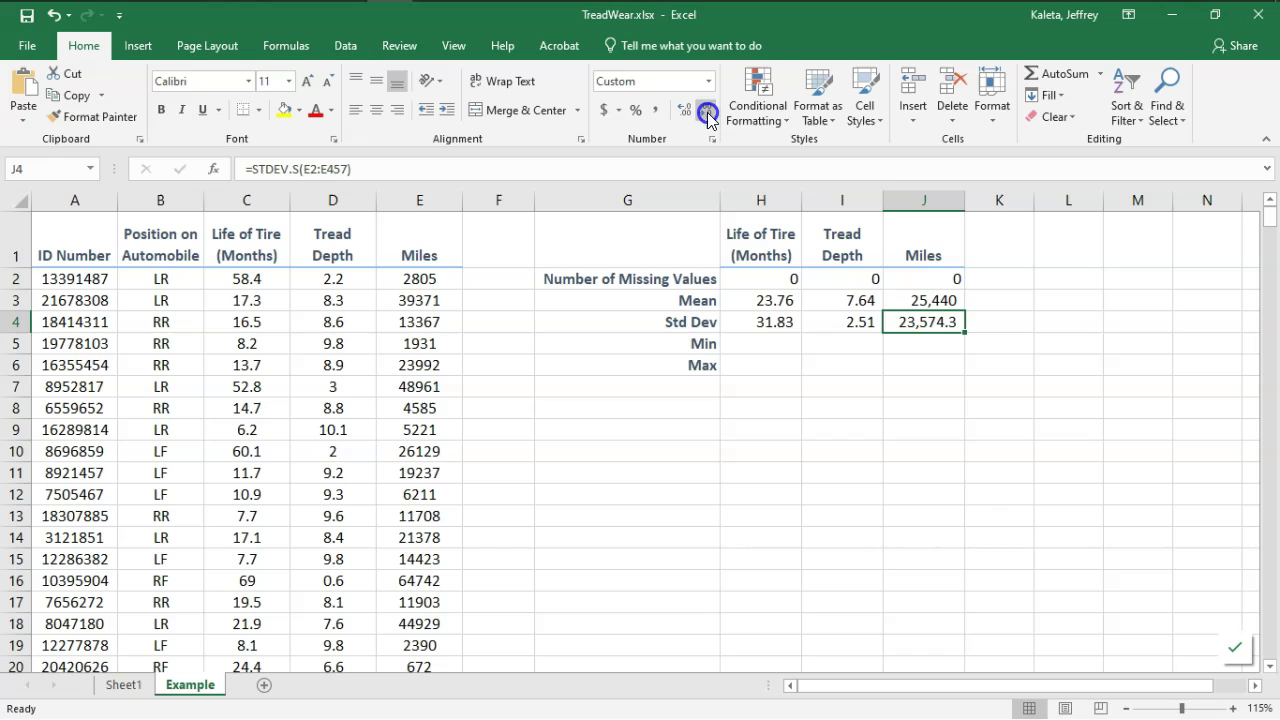
left_click(706, 111)
left_click(874, 404)
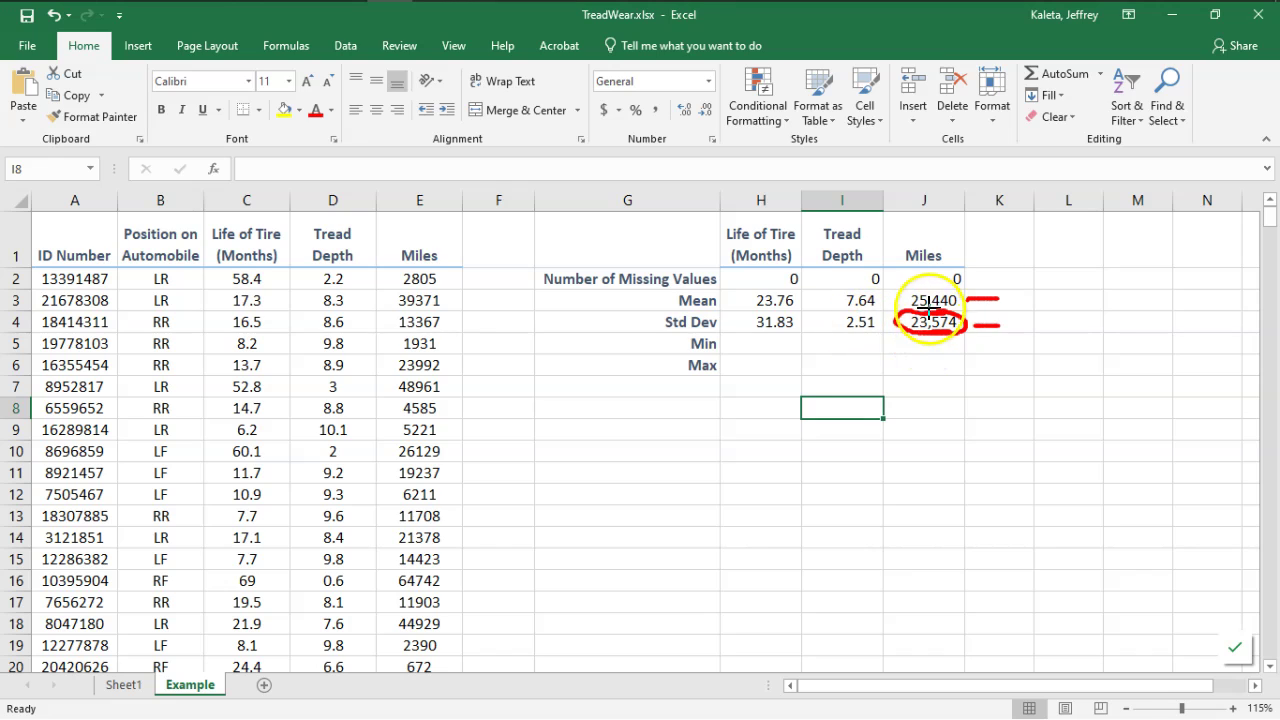
left_click(845, 316)
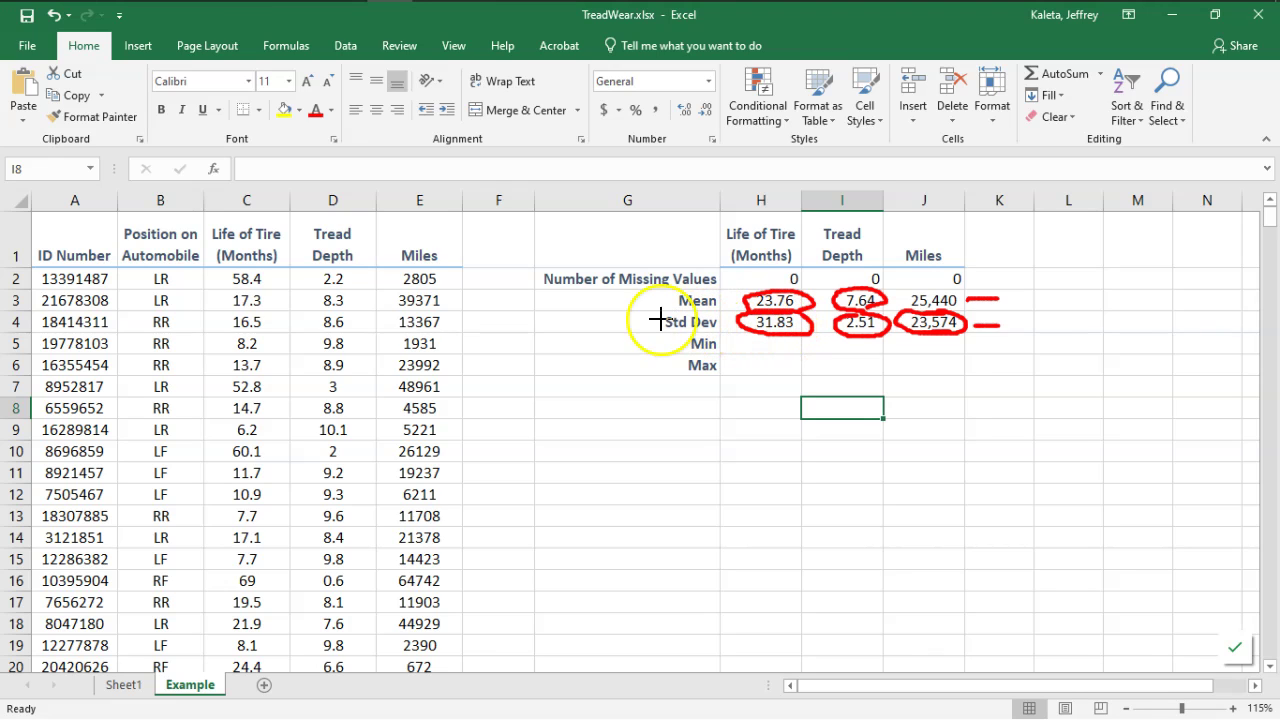
left_click(791, 14)
left_click_drag(667, 318, 735, 316)
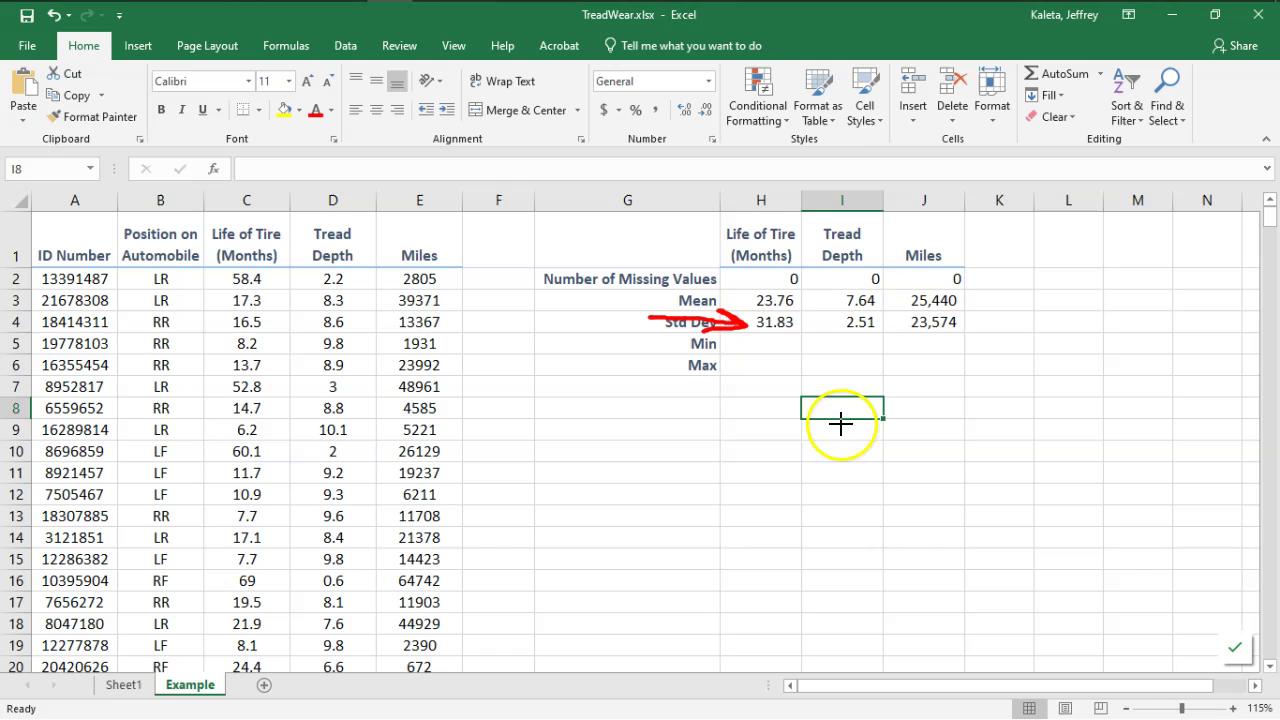
- Enter =MIN(C2:C457) in H5 and =MAX(C2:C457) in H6 for tire life
left_click(752, 344)
type("=min(")
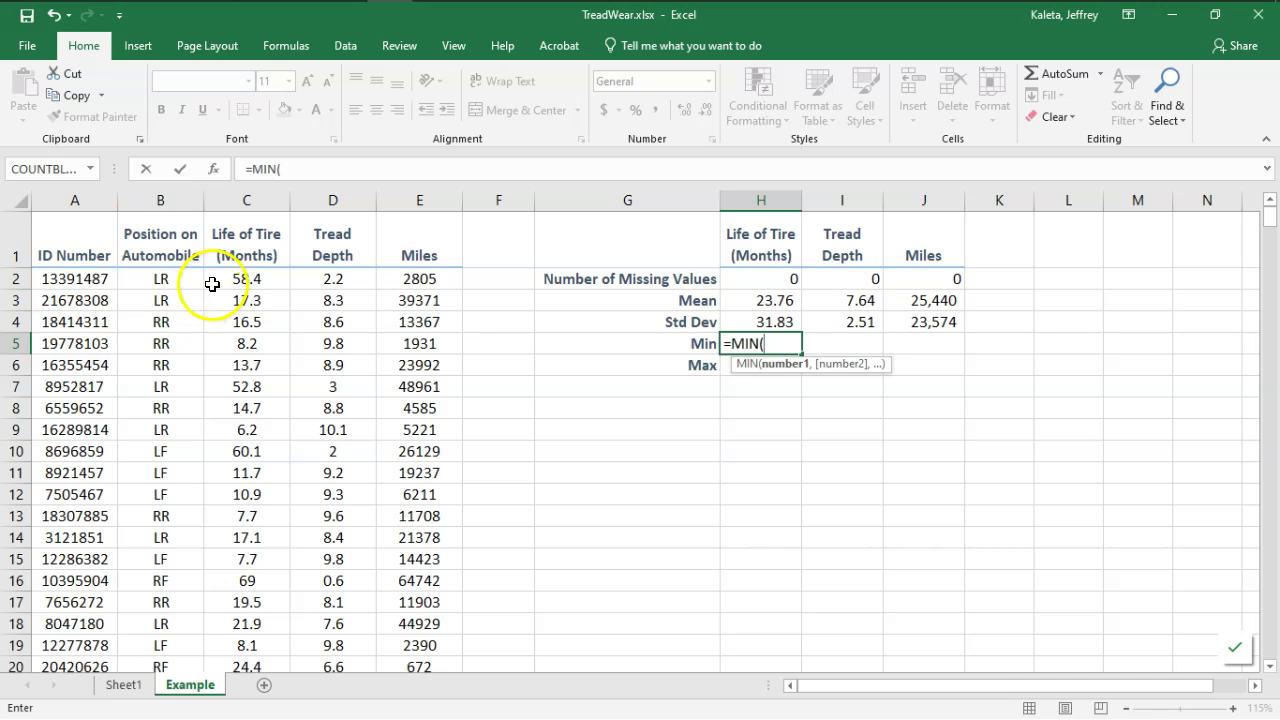
left_click(246, 279)
key("ctrl+shift+Down")
key("Return")
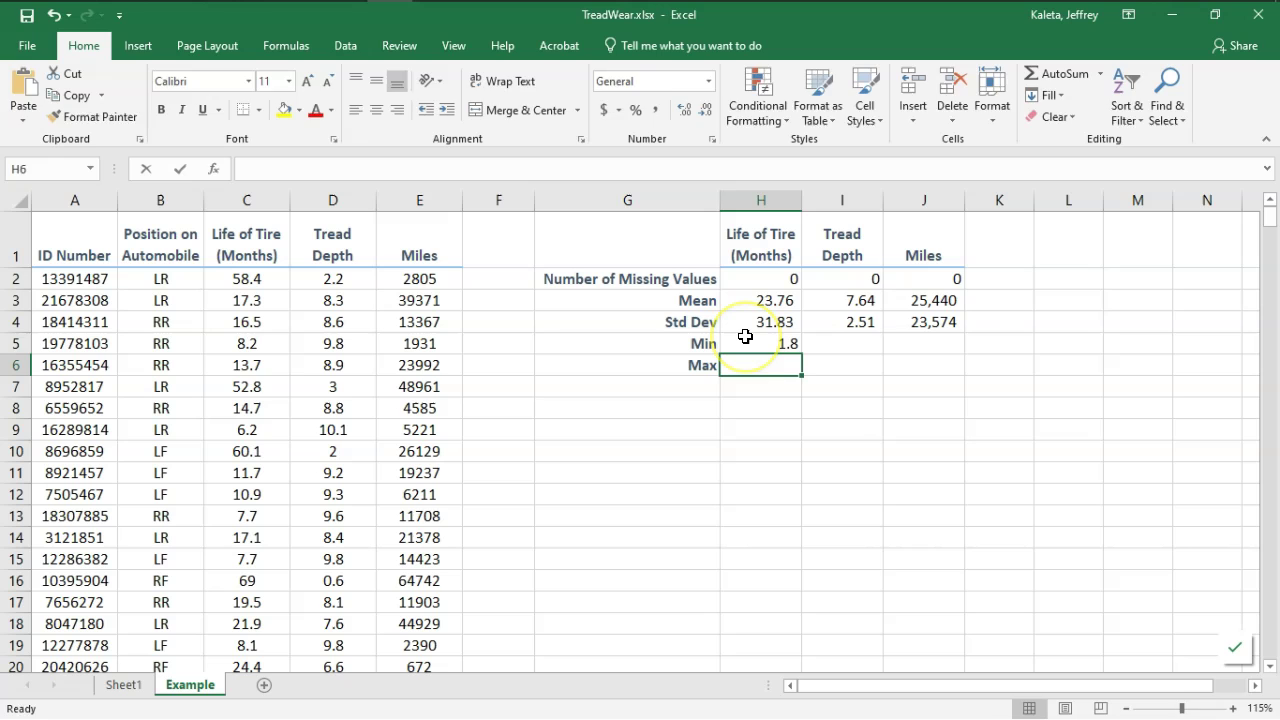
type("=max")
key("Tab")
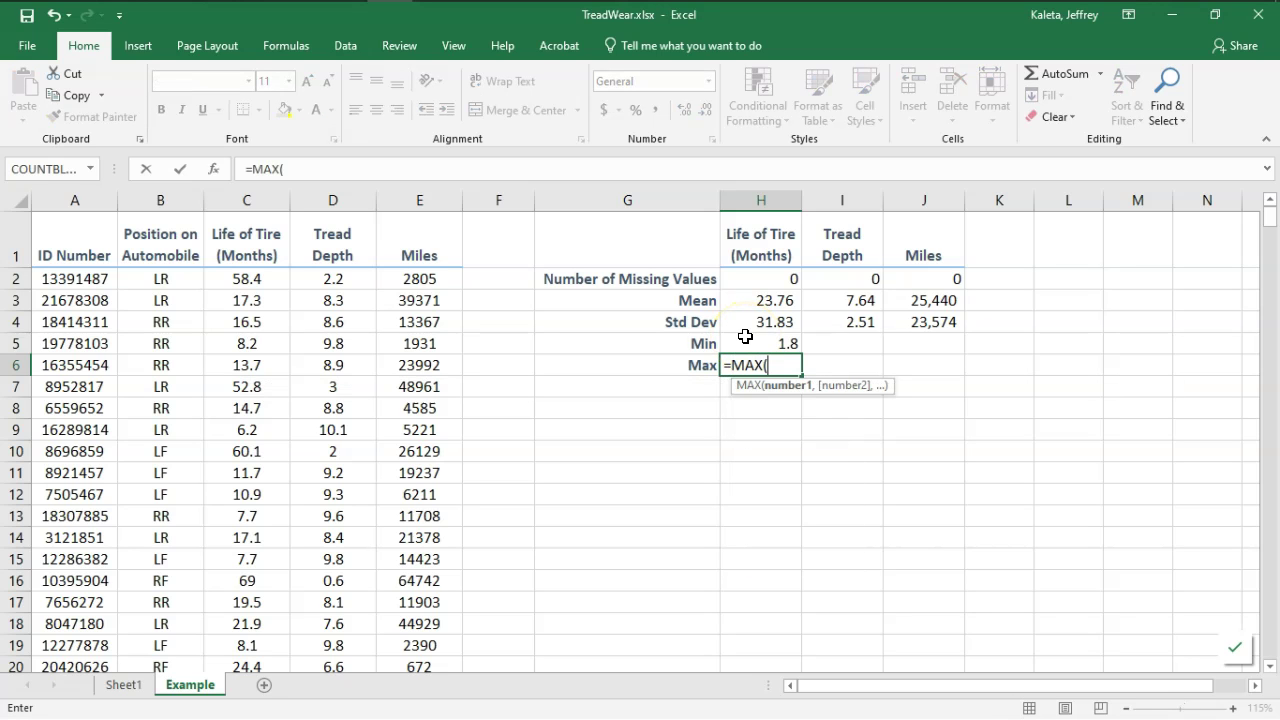
left_click(240, 279)
key("ctrl+shift+Down")
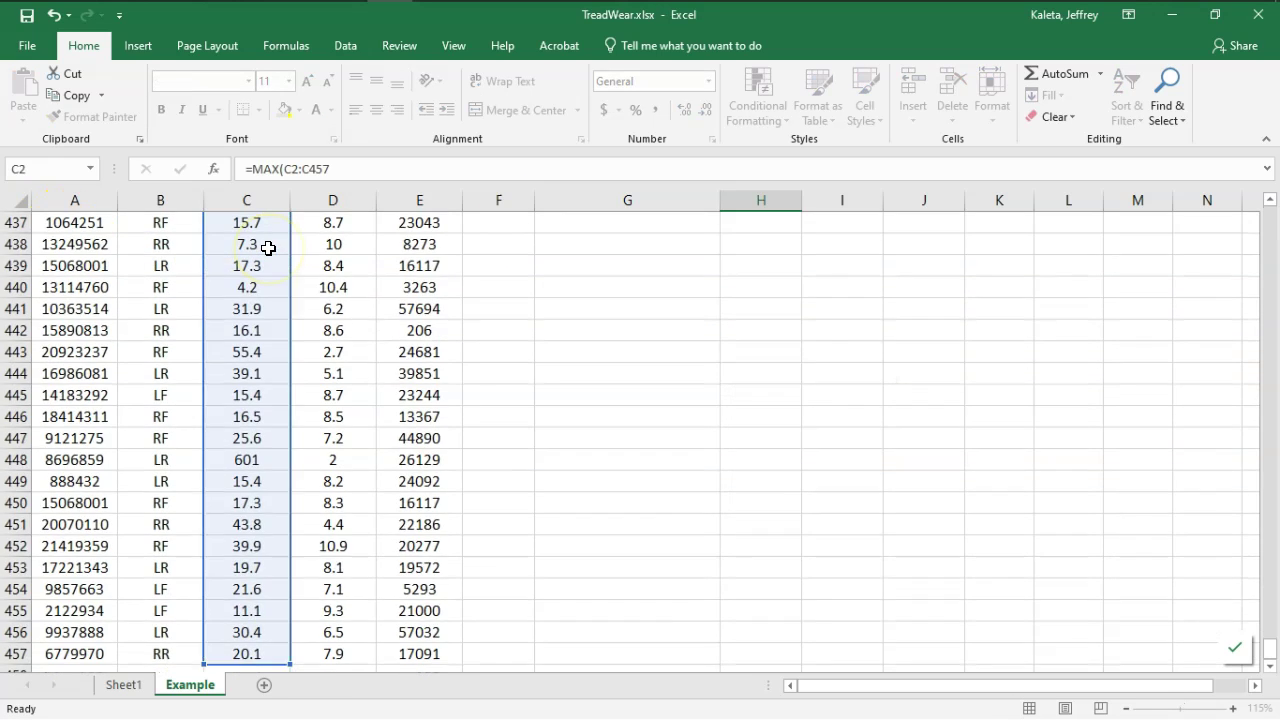
key("Return")
- Copy the Min and Max formulas across to Miles, giving 1.8/0/206 and 601/16.7/107237
left_click(787, 347)
left_click_drag(787, 347, 945, 368)
left_click(808, 492)
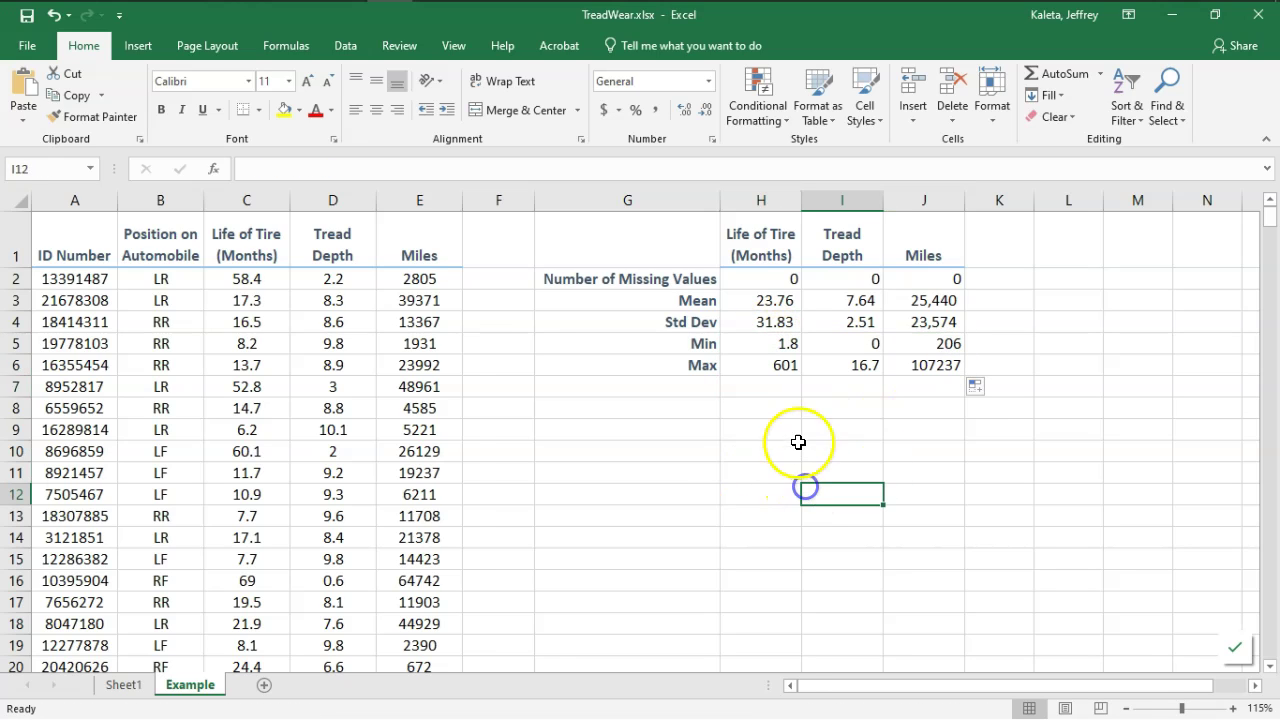
key("alt")
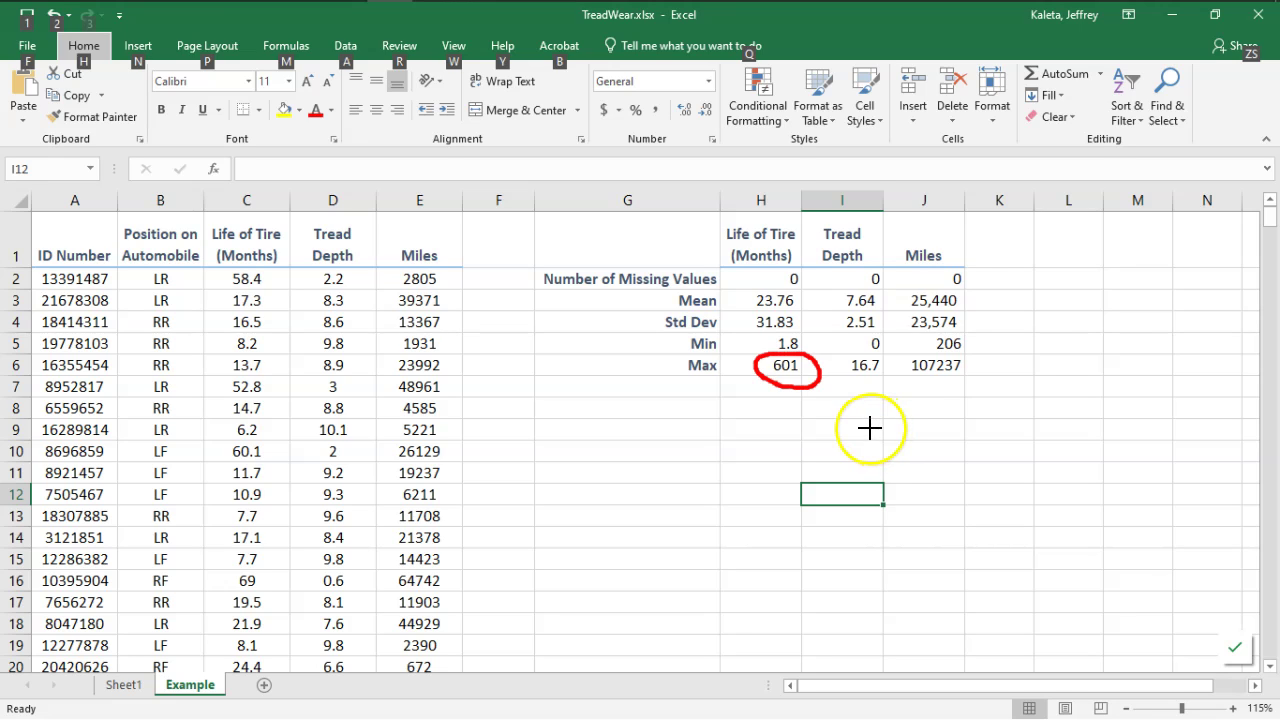
left_click_drag(815, 386, 841, 410)
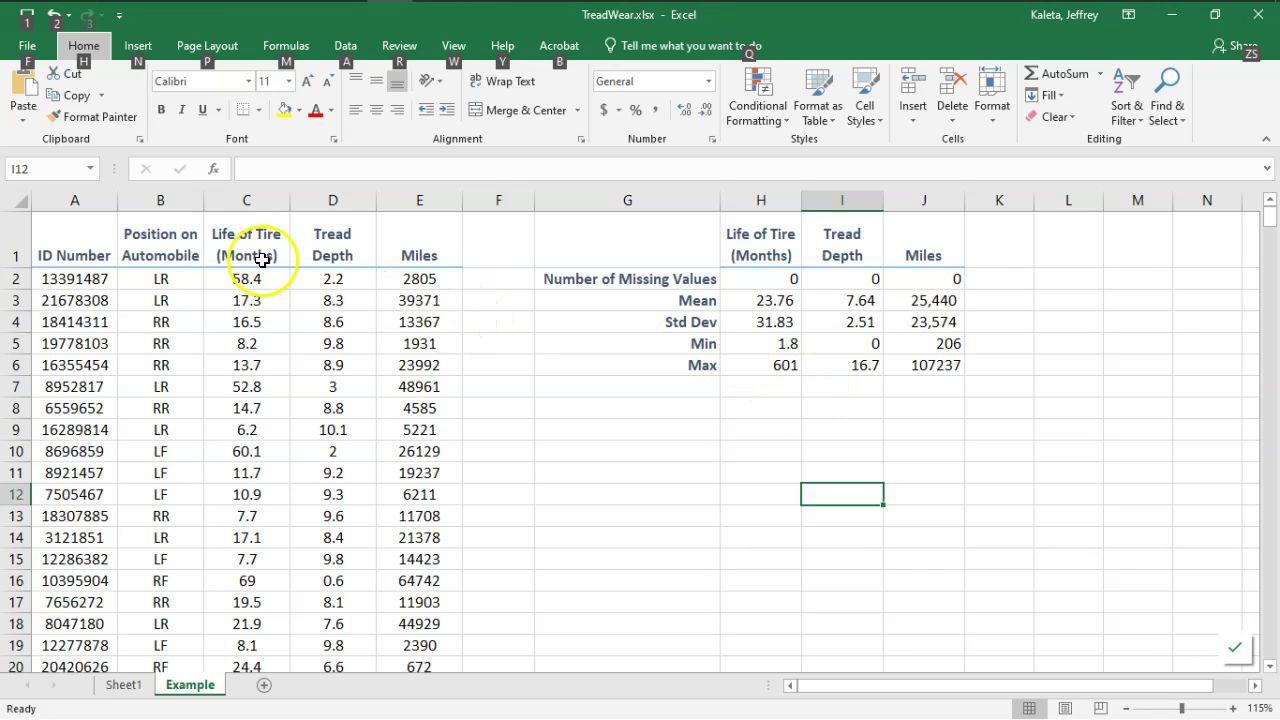
- Search the Life of Tire column for 601 and select its record in row 448
left_click(274, 198)
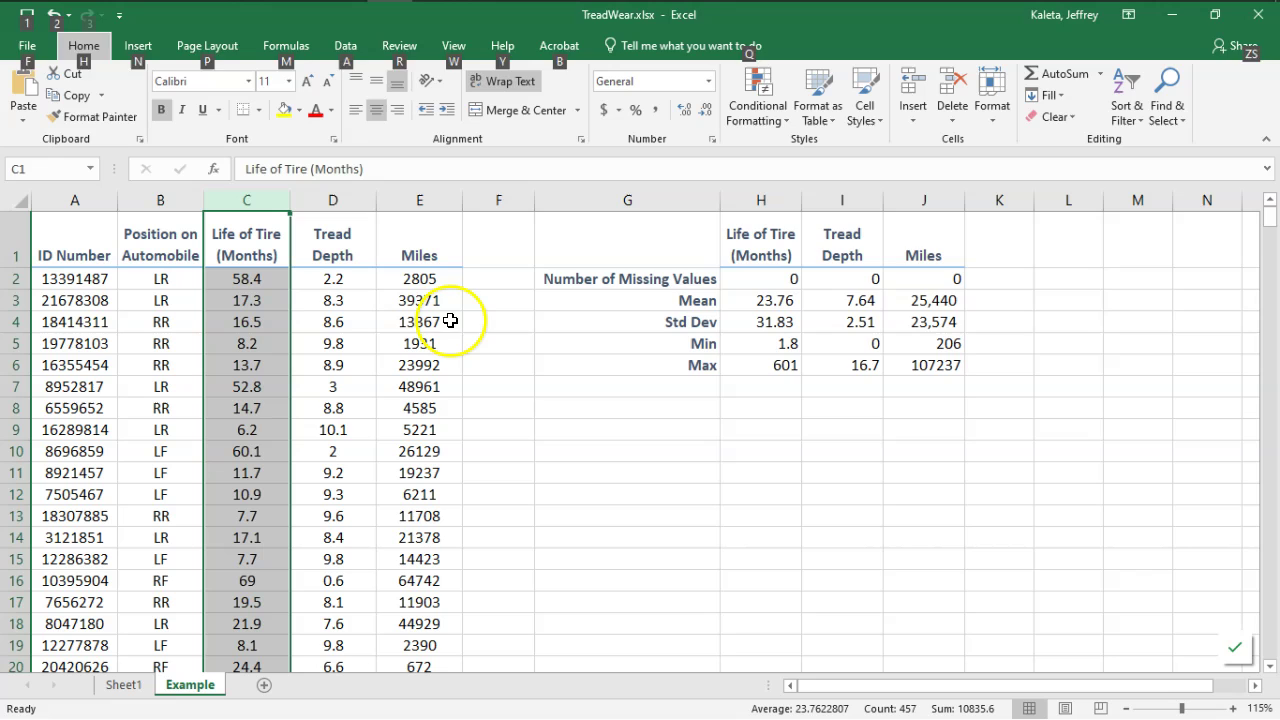
key("ctrl+f")
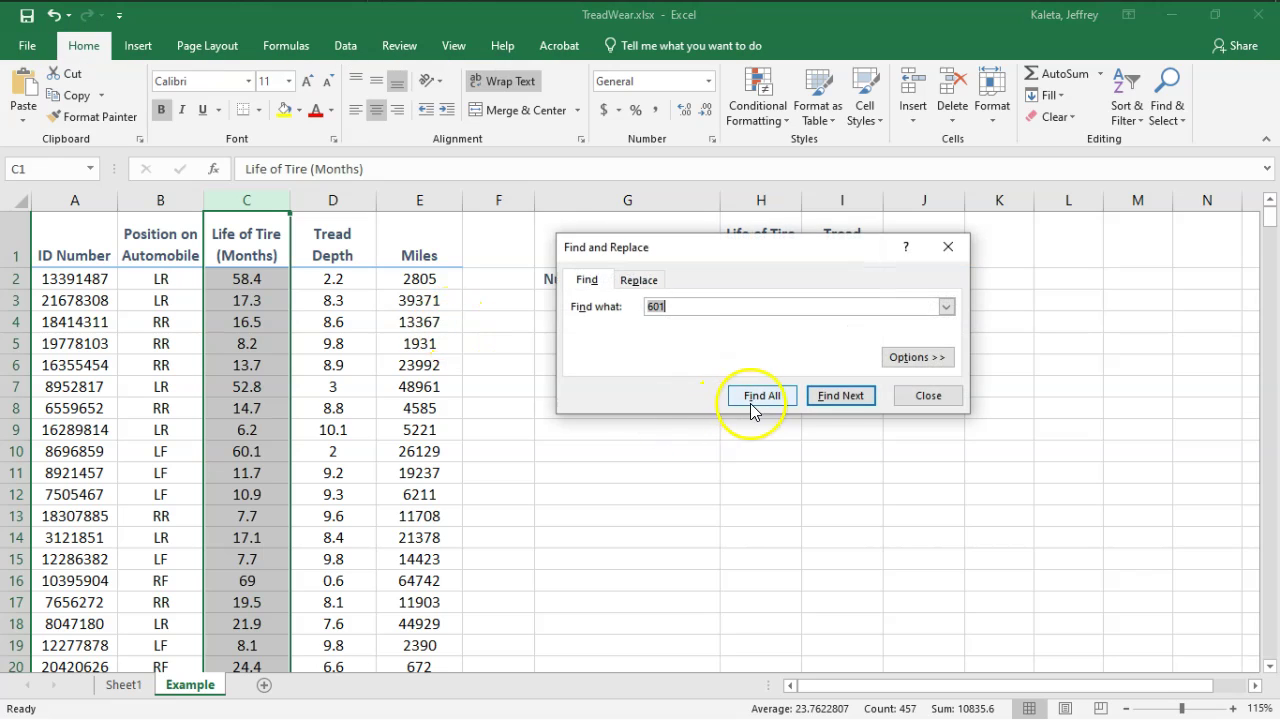
left_click(828, 396)
left_click(145, 445)
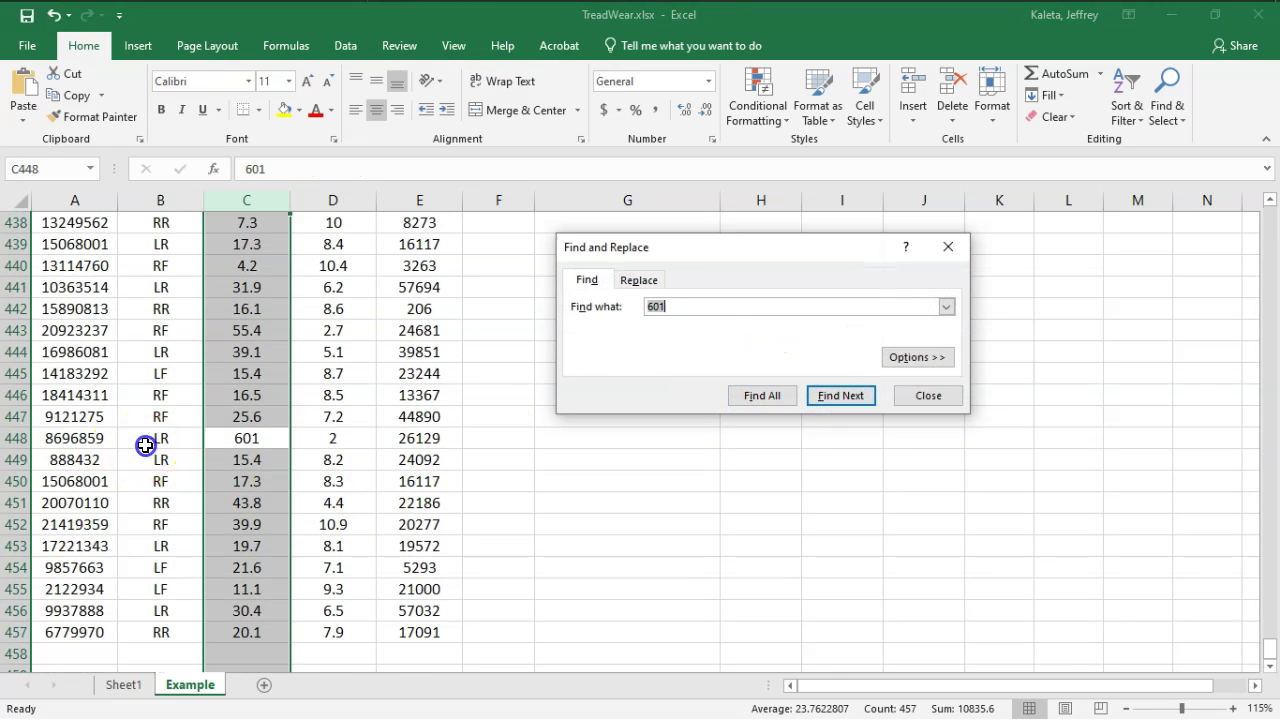
left_click_drag(424, 438, 187, 440)
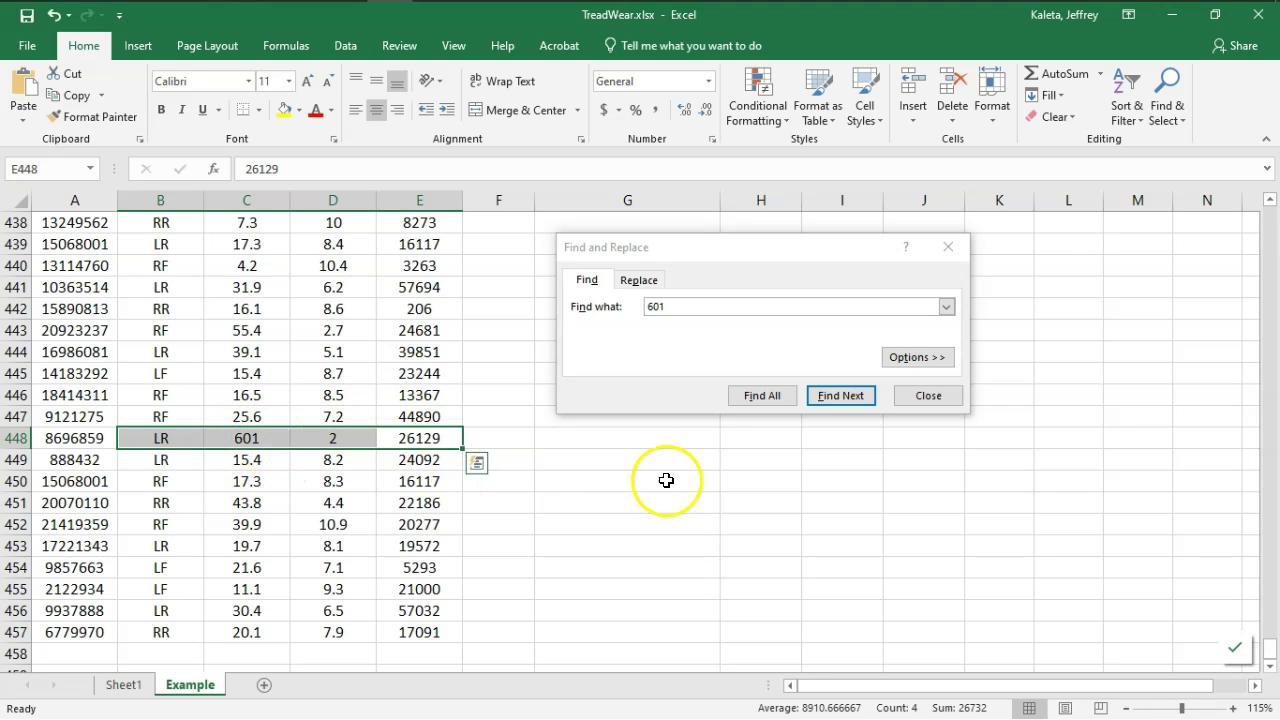
- Close Find and Replace and scroll back to the top of the data
left_click(940, 396)
left_click(875, 481)
scroll(875, 481, "up", 6)
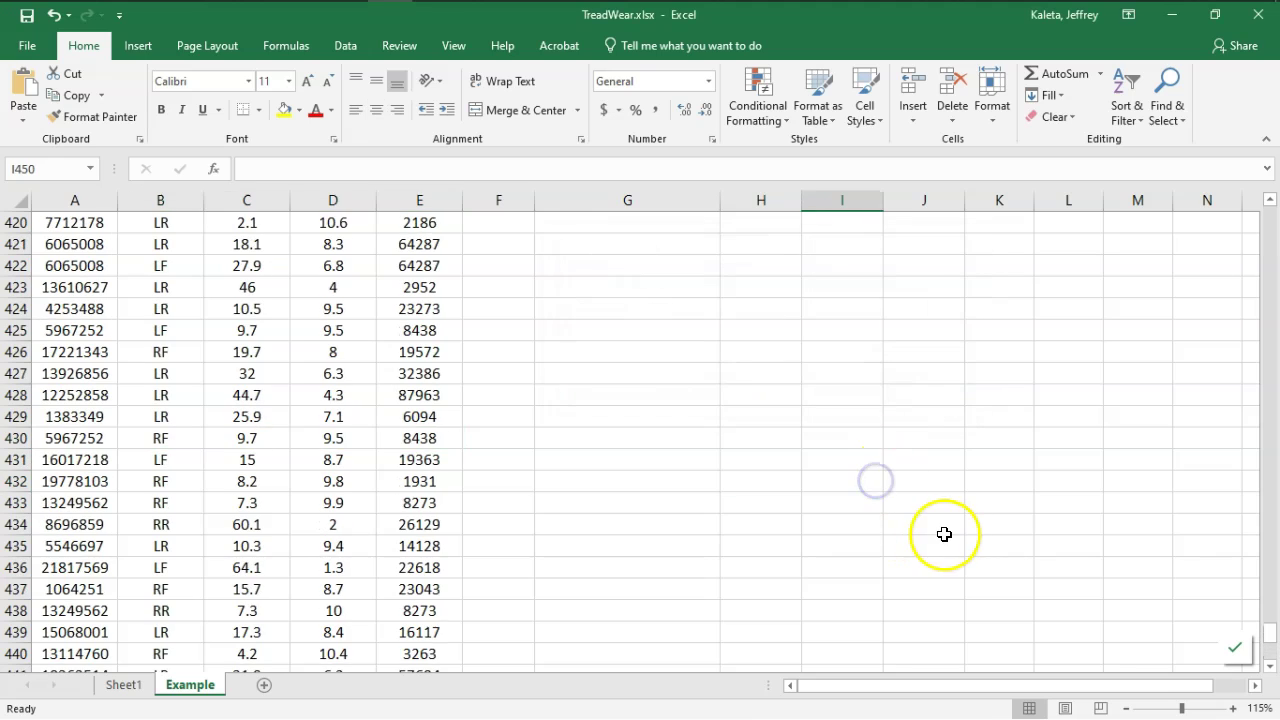
left_click_drag(1268, 612, 1266, 196)
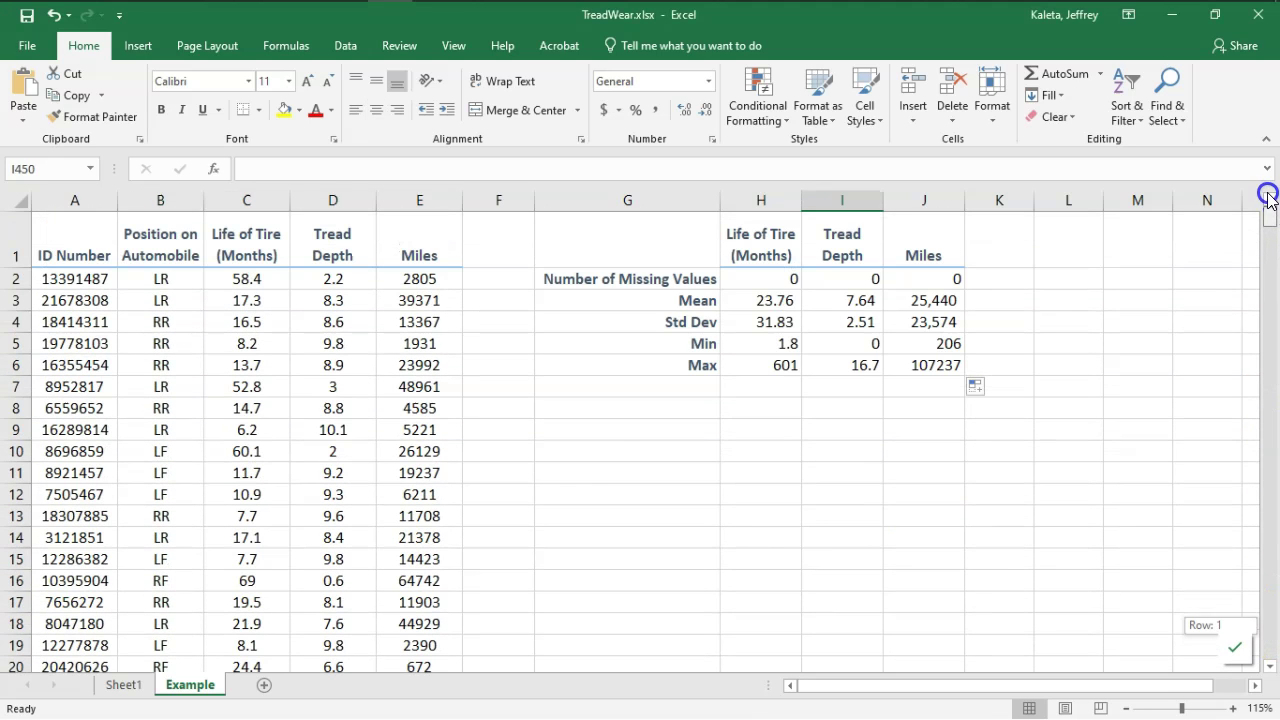
left_click(612, 473)
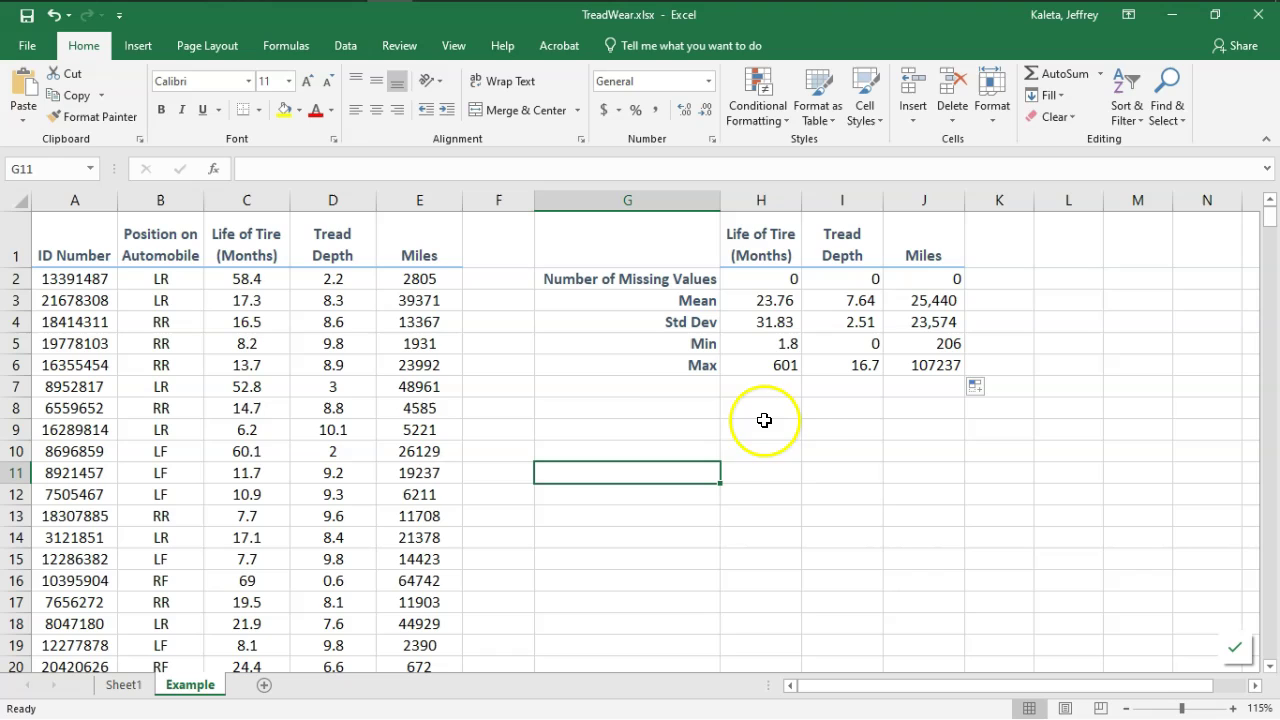
- Insert a box-and-whisker chart of Life of Tire with a data-label Quick Layout
left_click(255, 199)
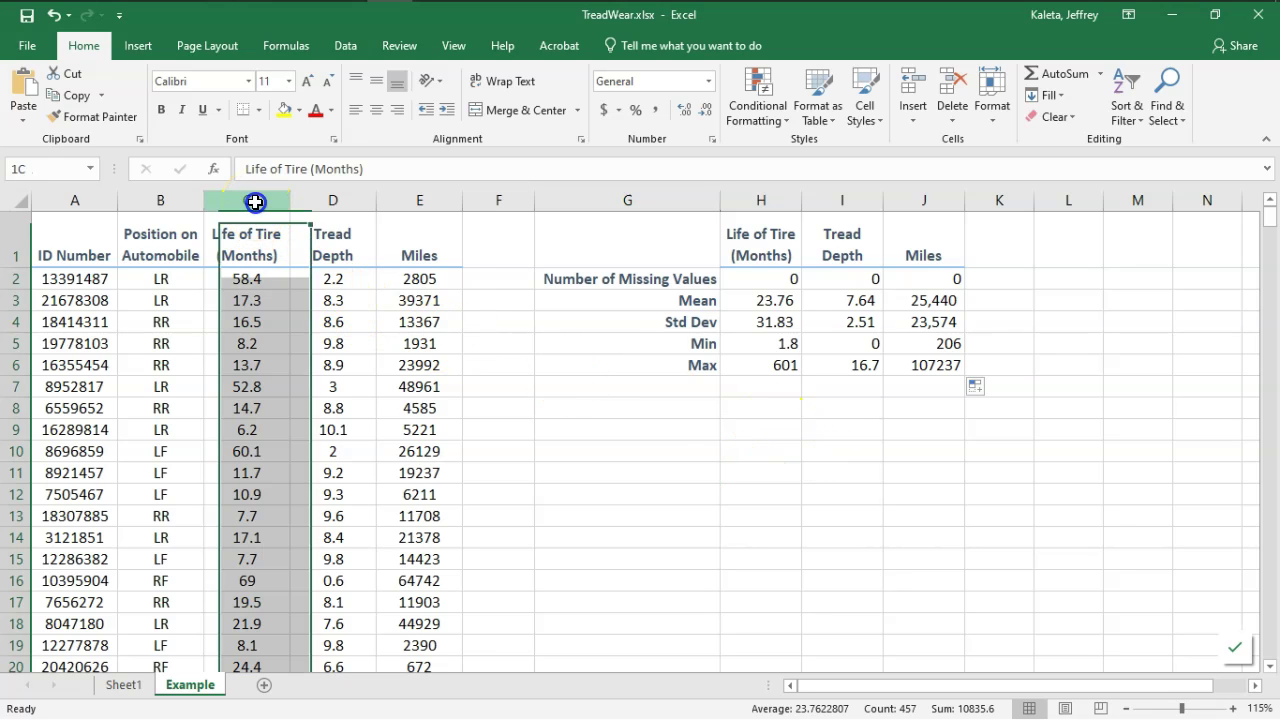
left_click(140, 46)
left_click(636, 95)
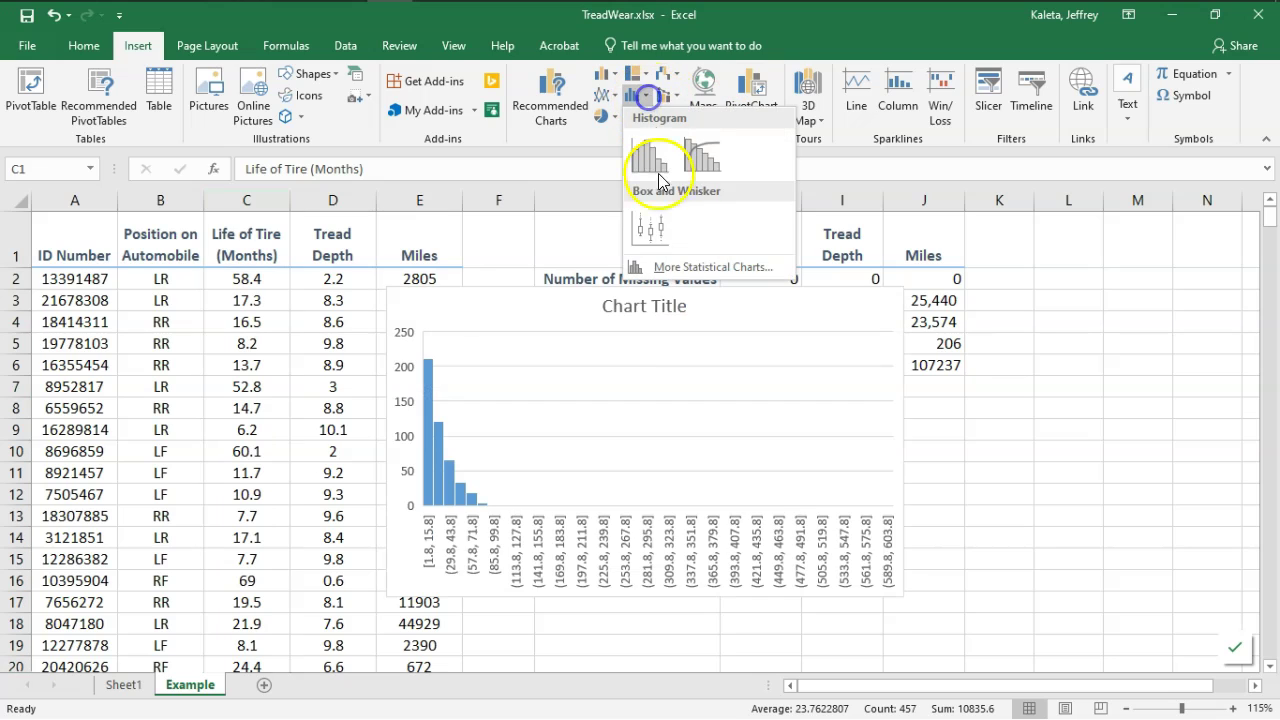
left_click(652, 230)
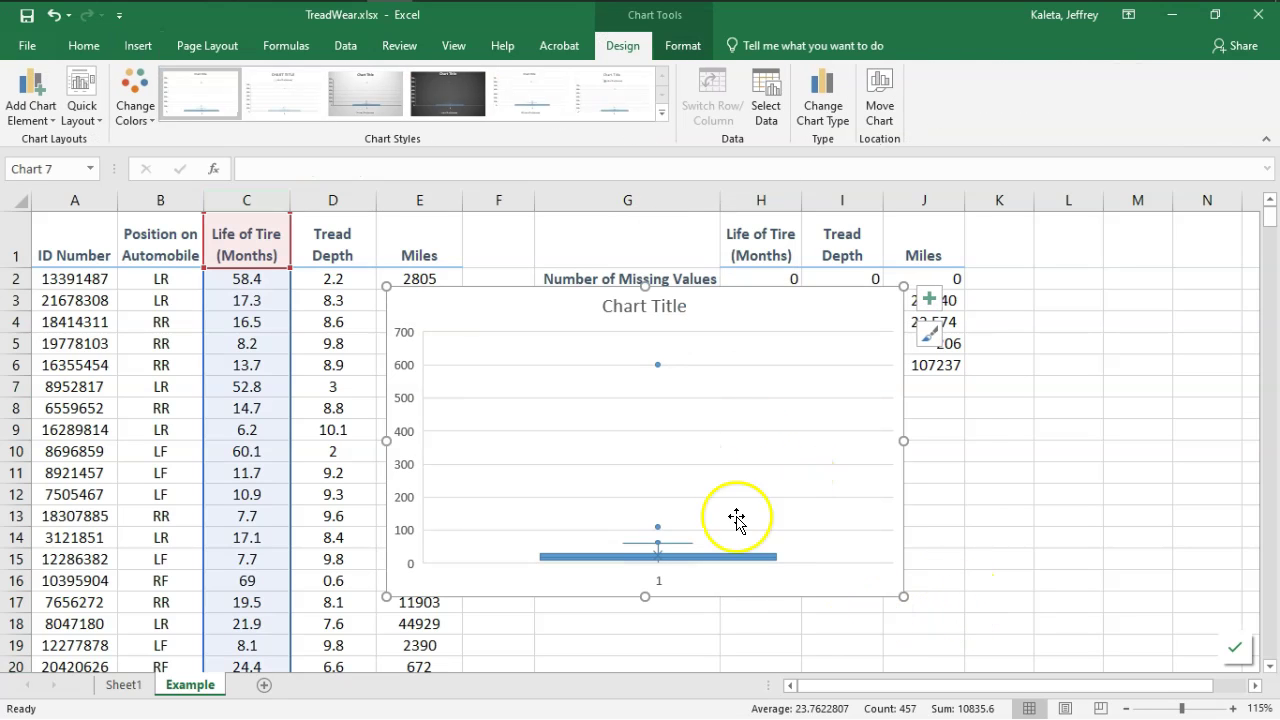
left_click(80, 110)
left_click(137, 171)
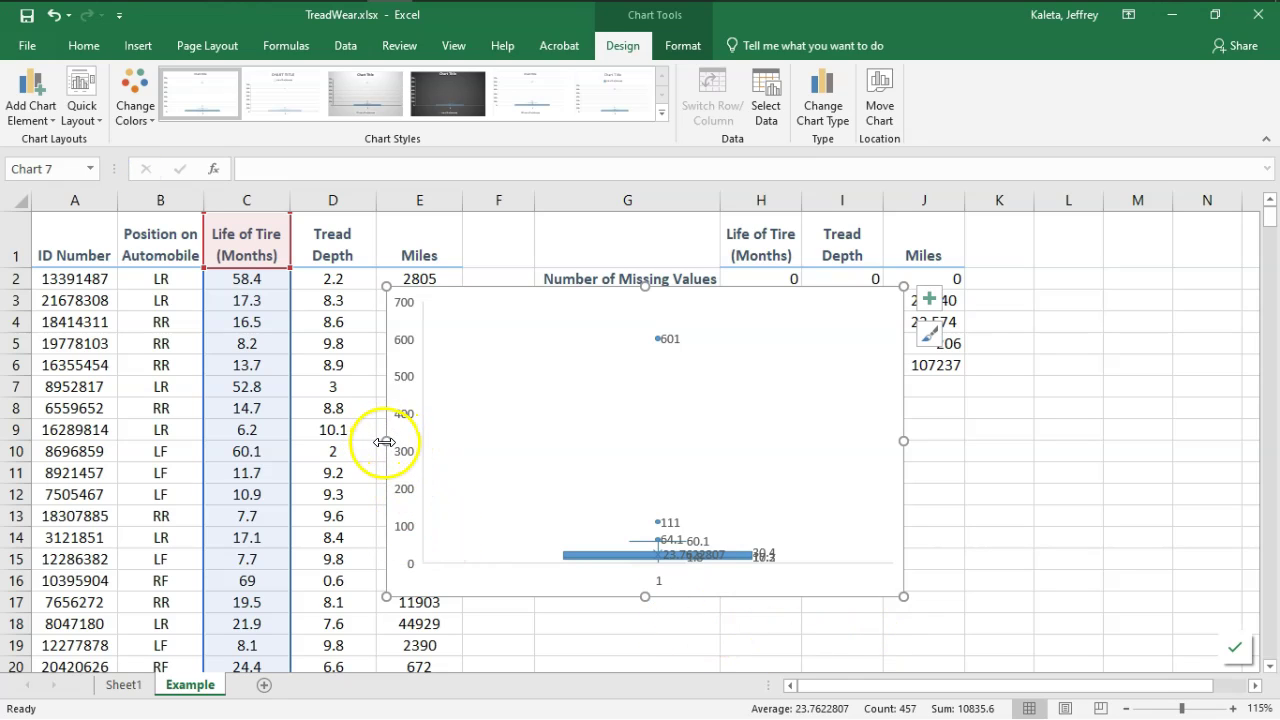
- Make the chart narrower and taller, and zoom the sheet back to 100%
left_click_drag(384, 442, 630, 442)
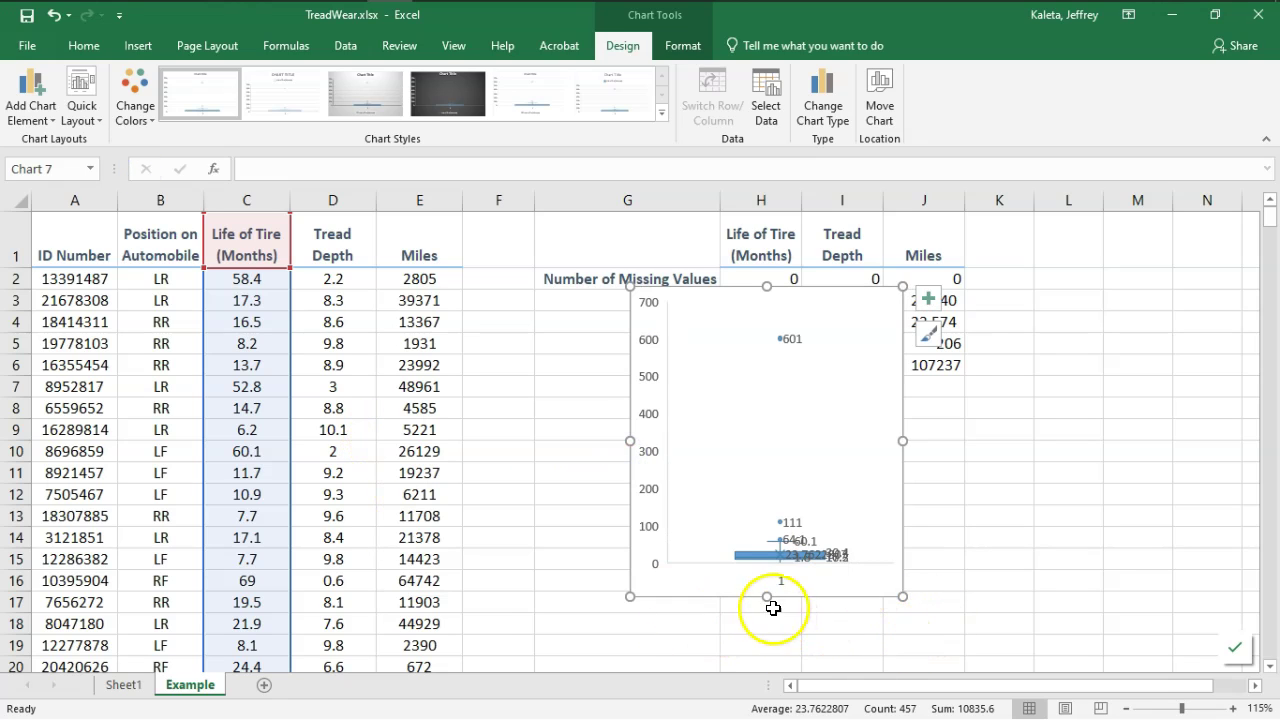
left_click_drag(773, 607, 768, 662)
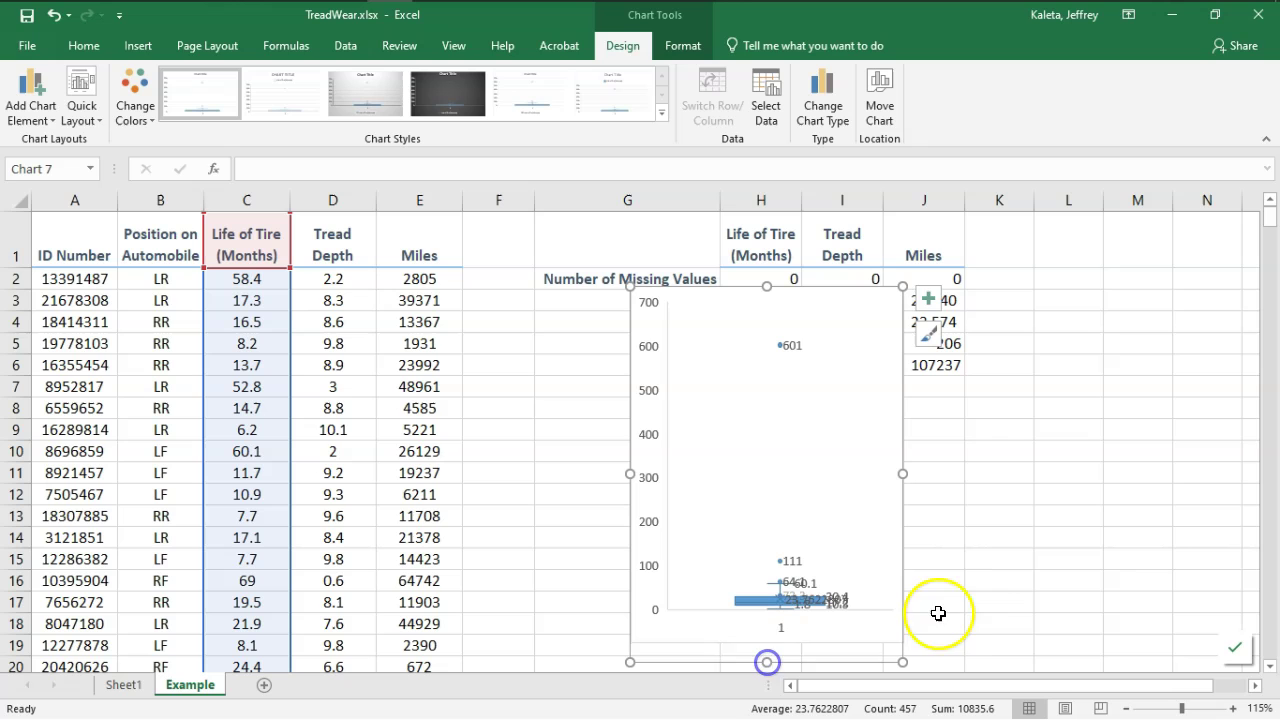
left_click(1268, 665)
left_click(1268, 665)
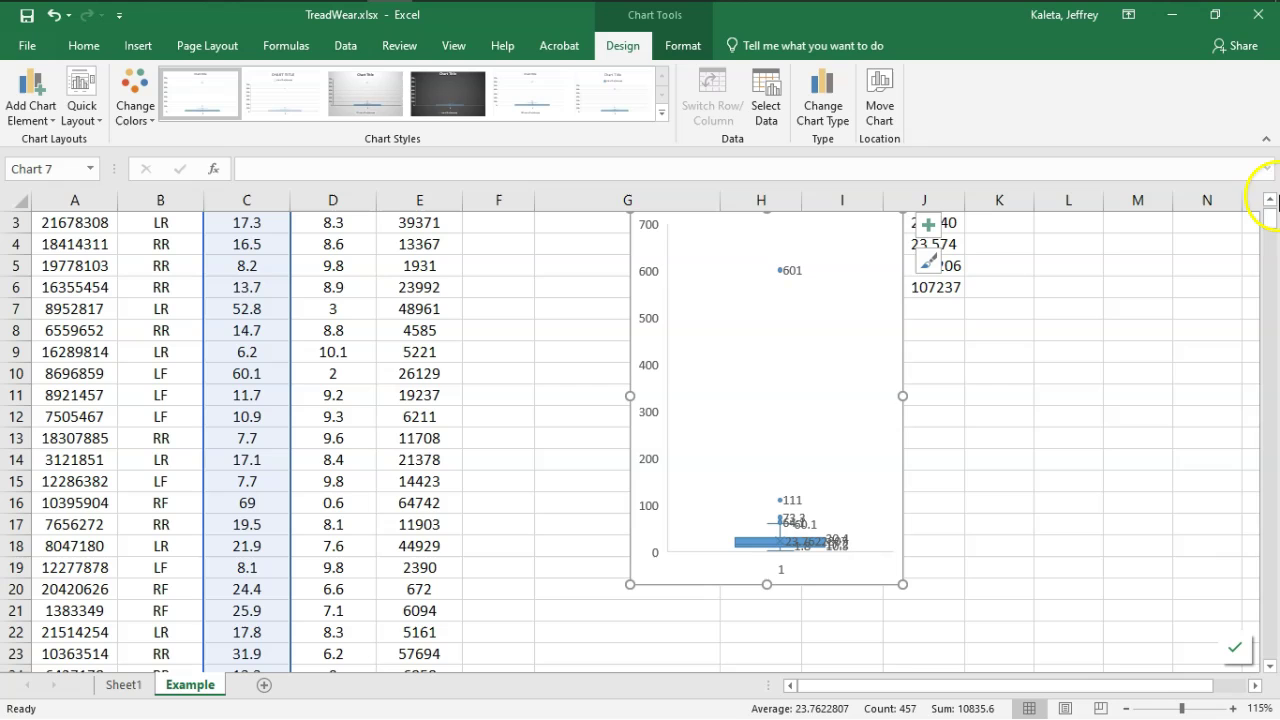
left_click(1125, 708)
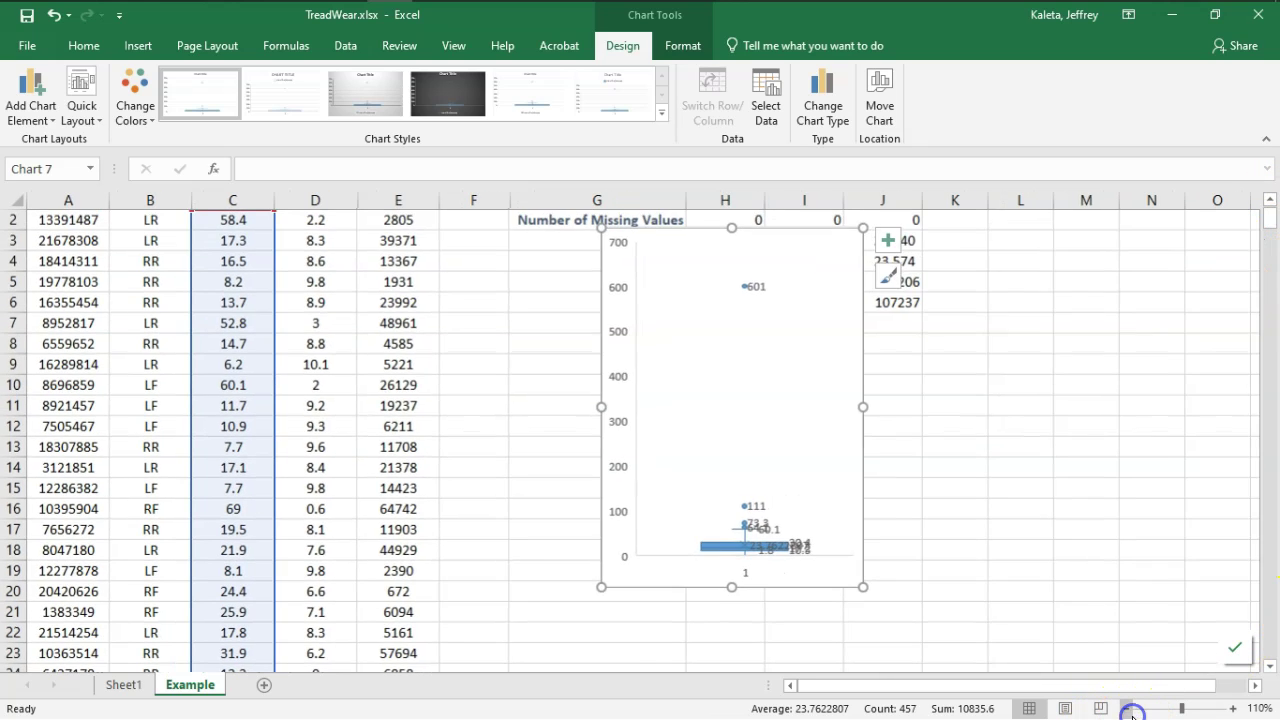
left_click(1125, 708)
- Move the chart right of the summary table, enlarge it and nudge it up
left_click(671, 285)
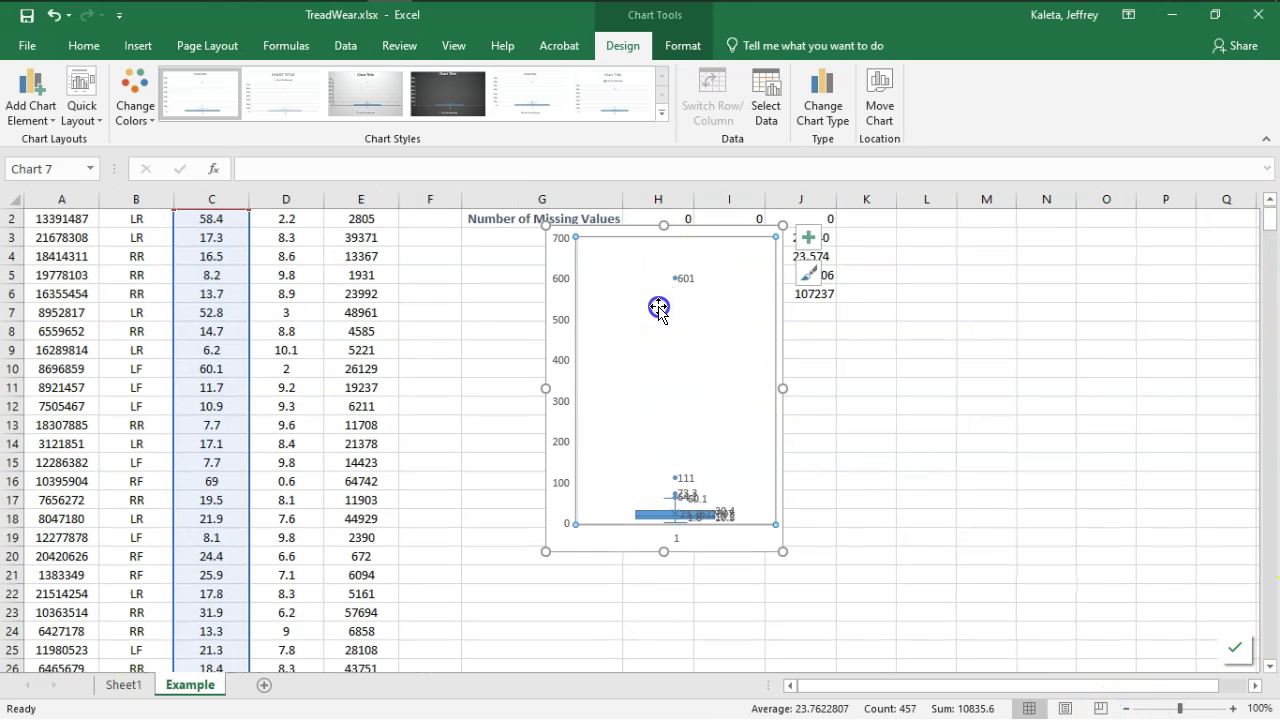
left_click_drag(714, 240, 644, 289)
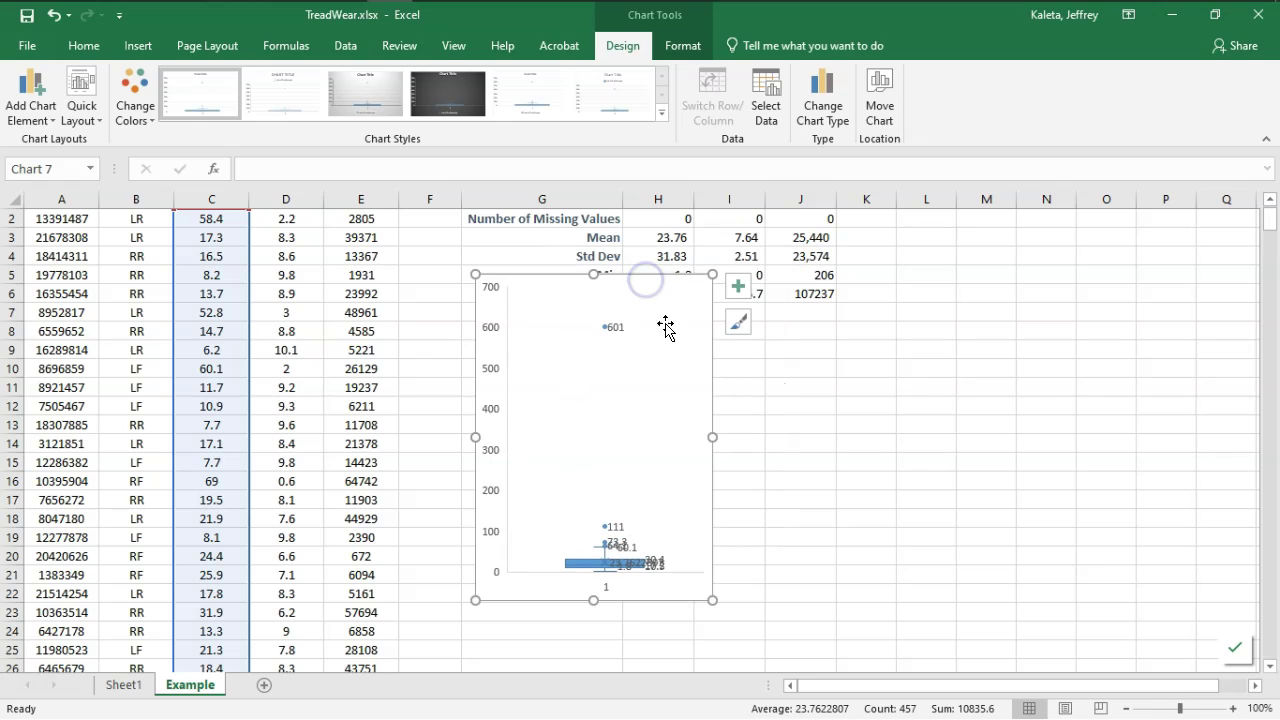
left_click(619, 519)
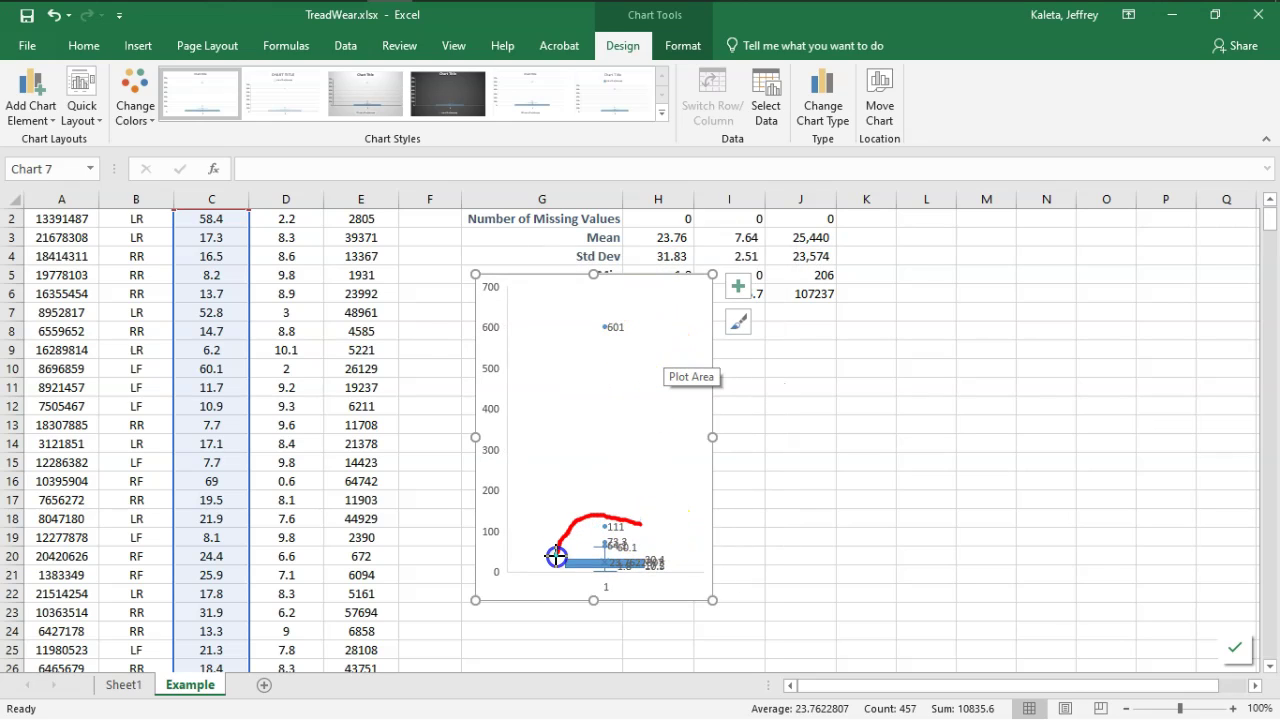
left_click_drag(627, 345, 582, 321)
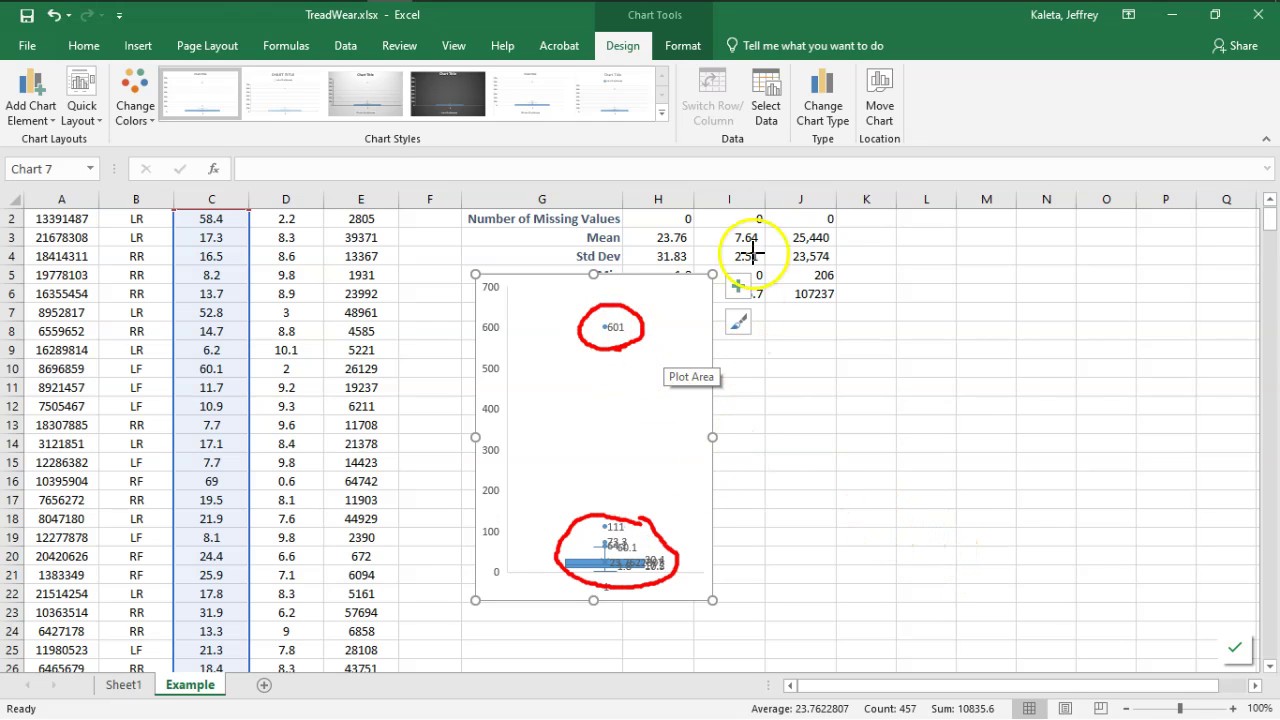
key("Escape")
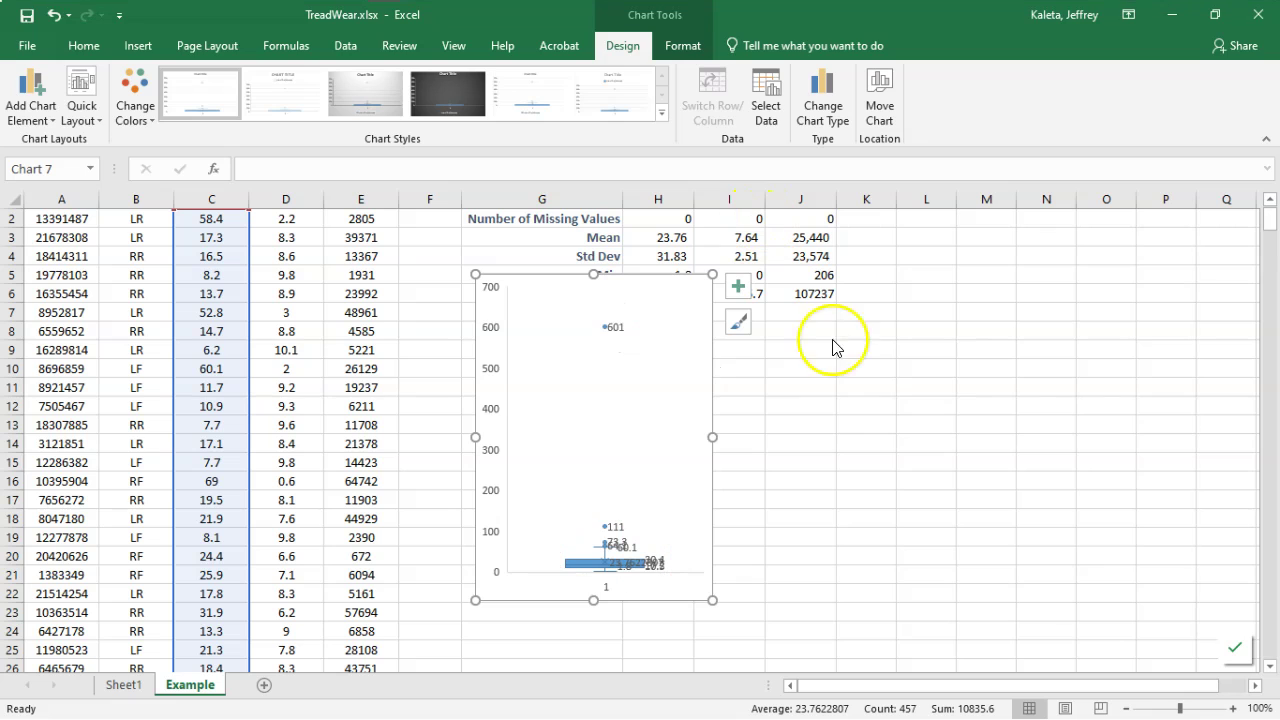
left_click(720, 298)
left_click_drag(676, 286, 1091, 260)
scroll(784, 407, "up", 1)
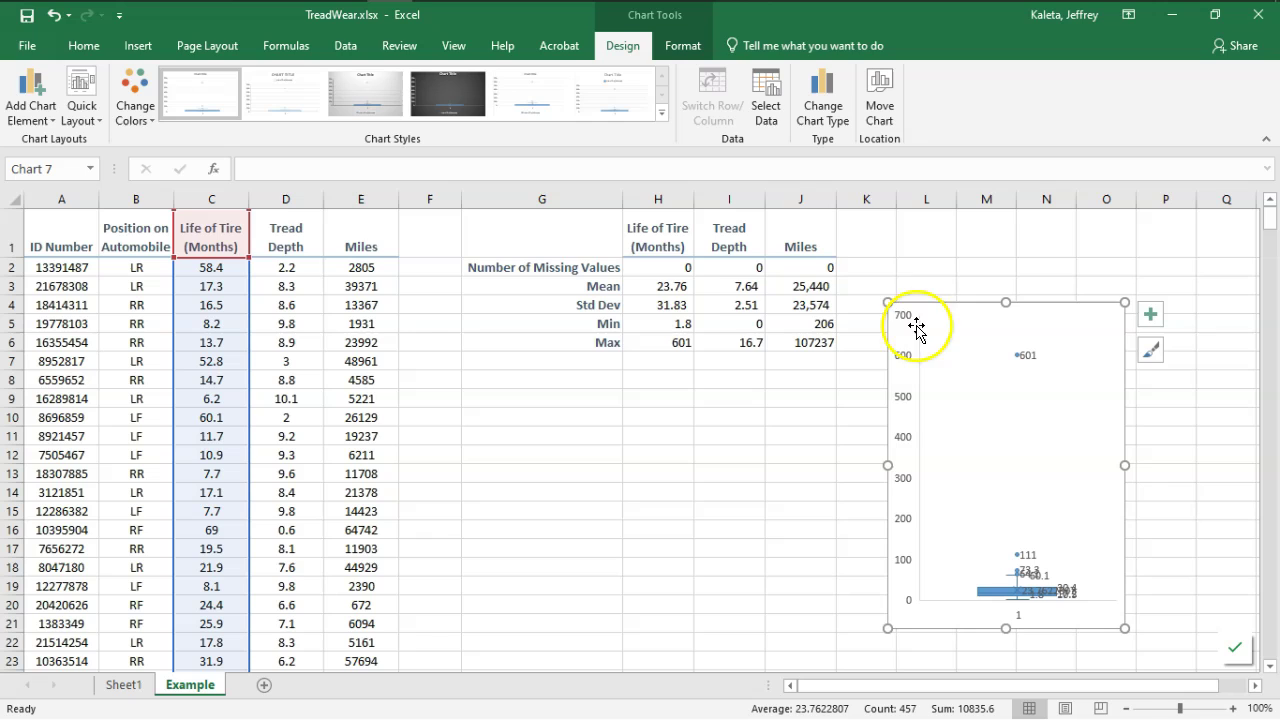
left_click_drag(888, 630, 871, 648)
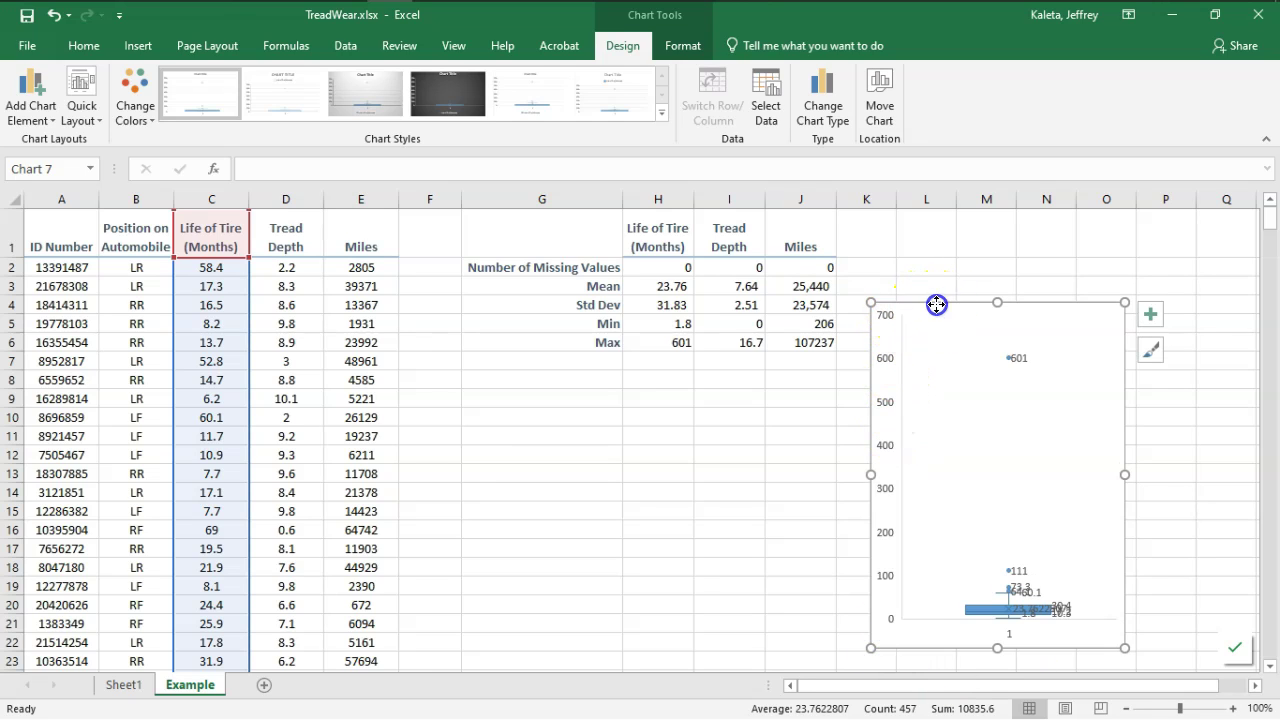
left_click_drag(1000, 300, 1001, 257)
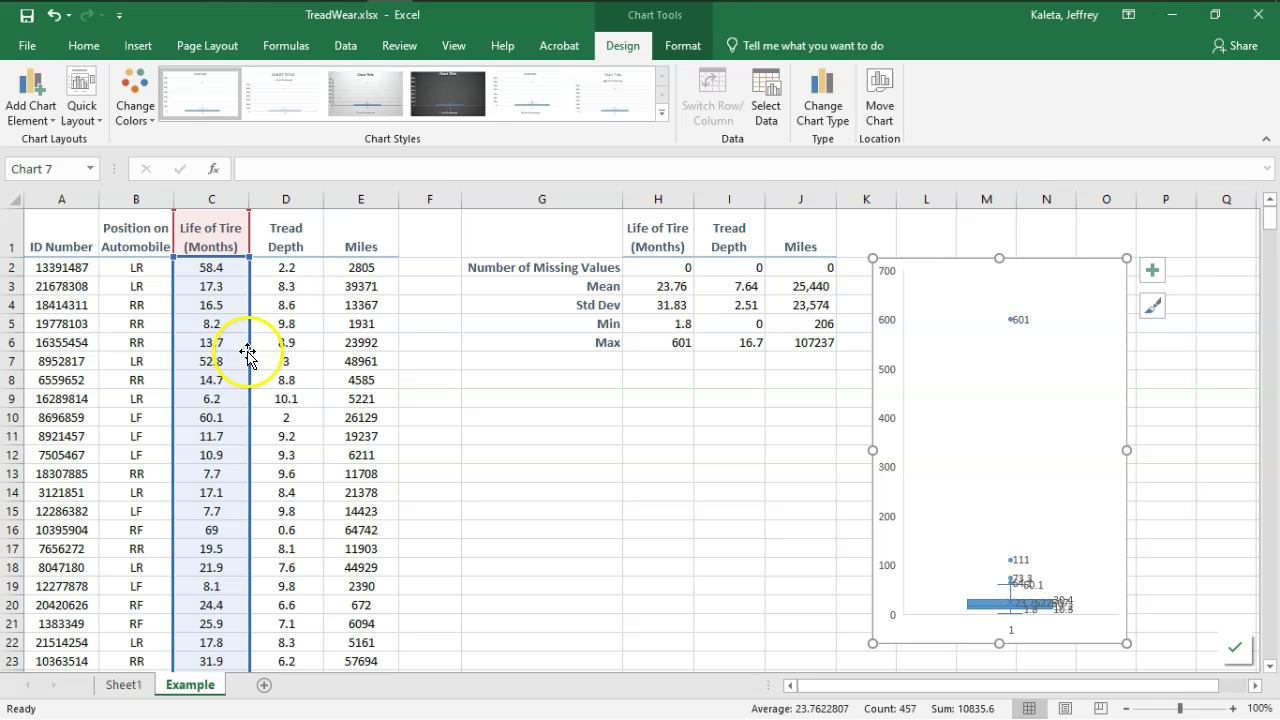
- Shift the box plot's data range from column C to Tread Depth in column D
left_click_drag(249, 355, 287, 361)
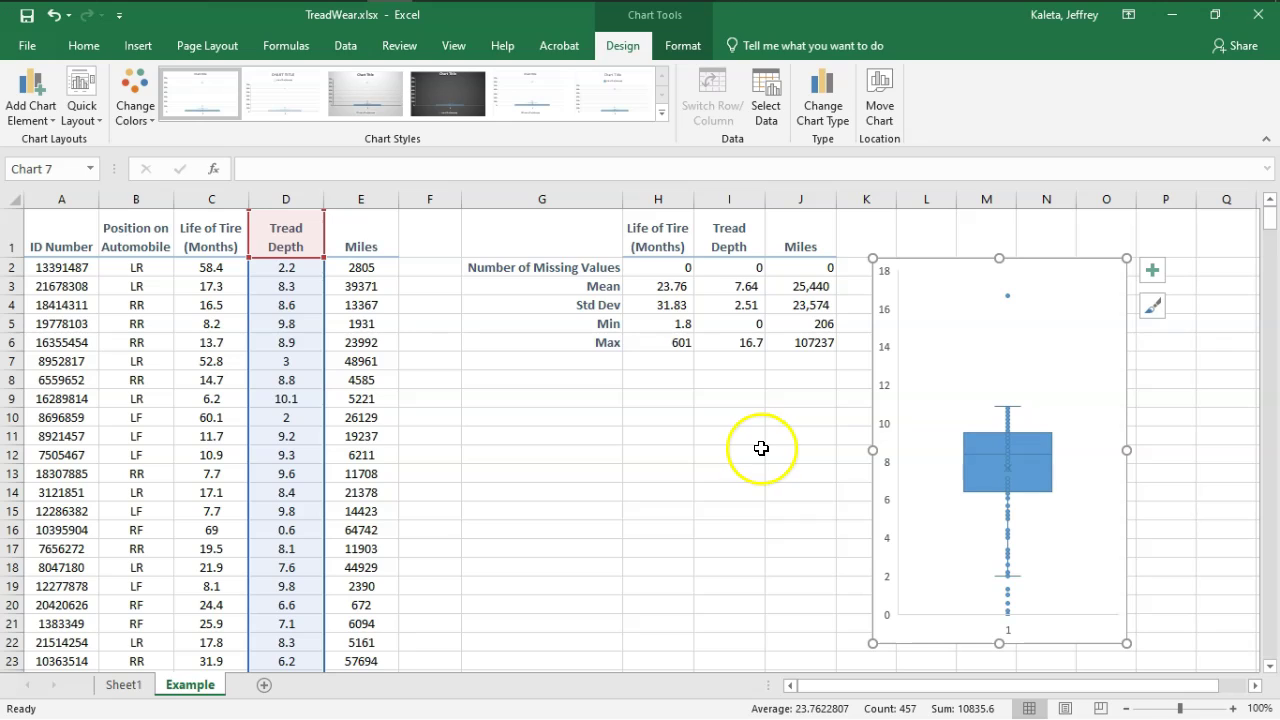
left_click(1008, 315)
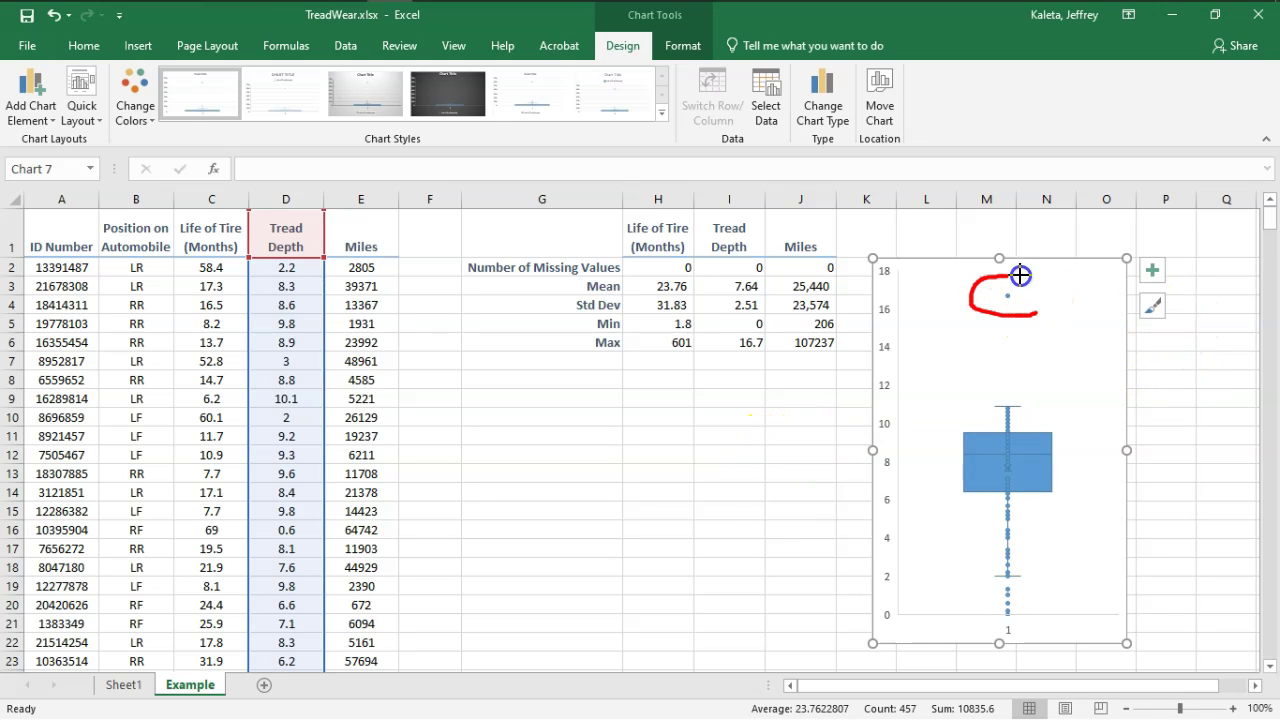
left_click_drag(763, 358, 779, 382)
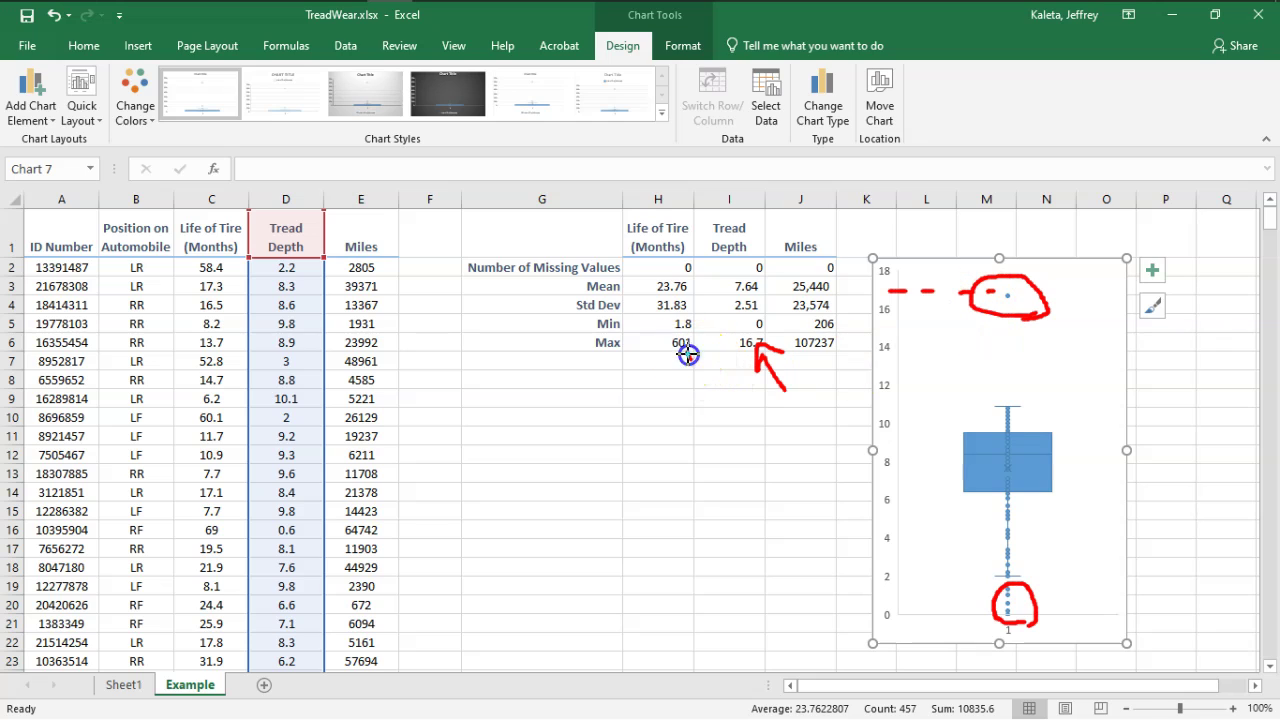
left_click_drag(683, 345, 690, 344)
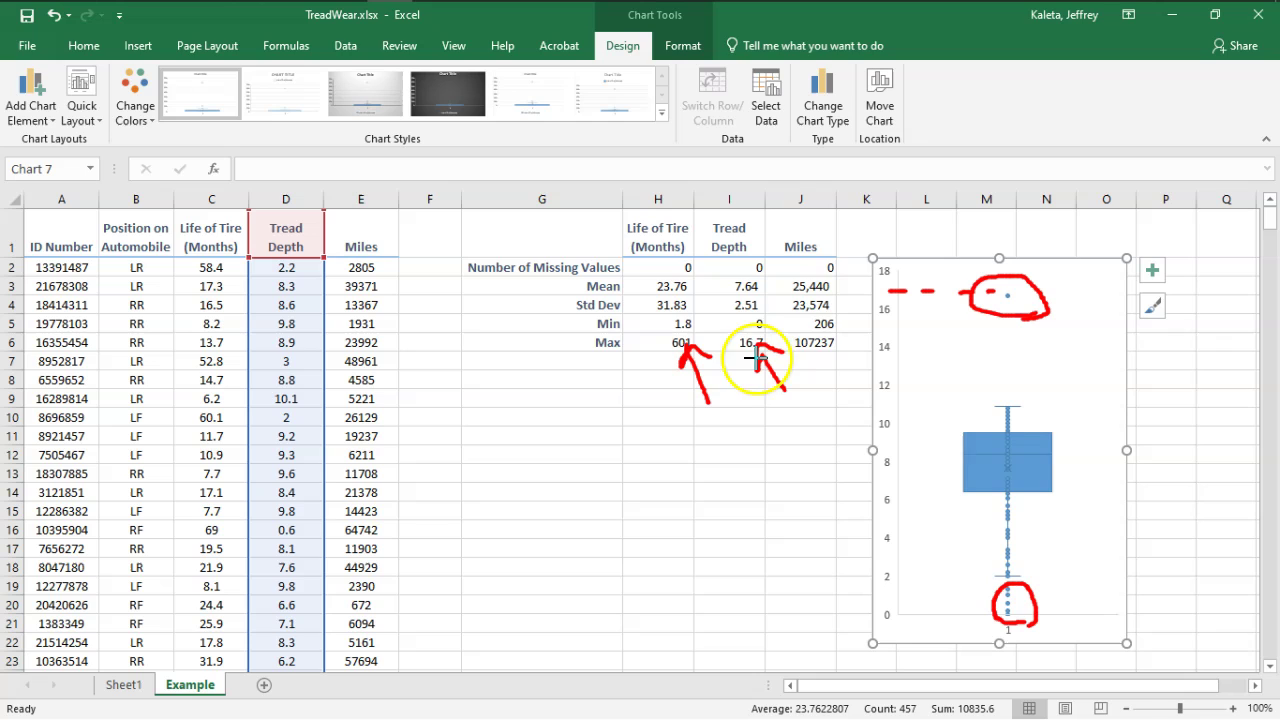
key("Escape")
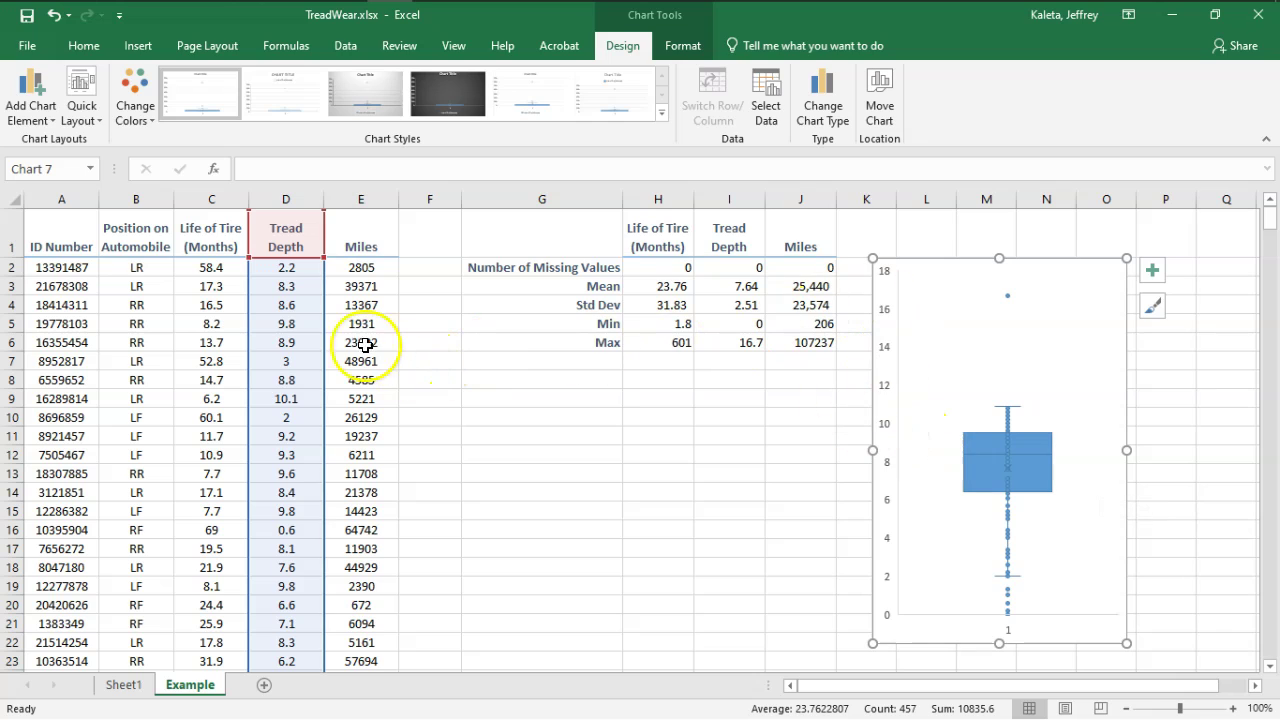
left_click_drag(326, 335, 363, 331)
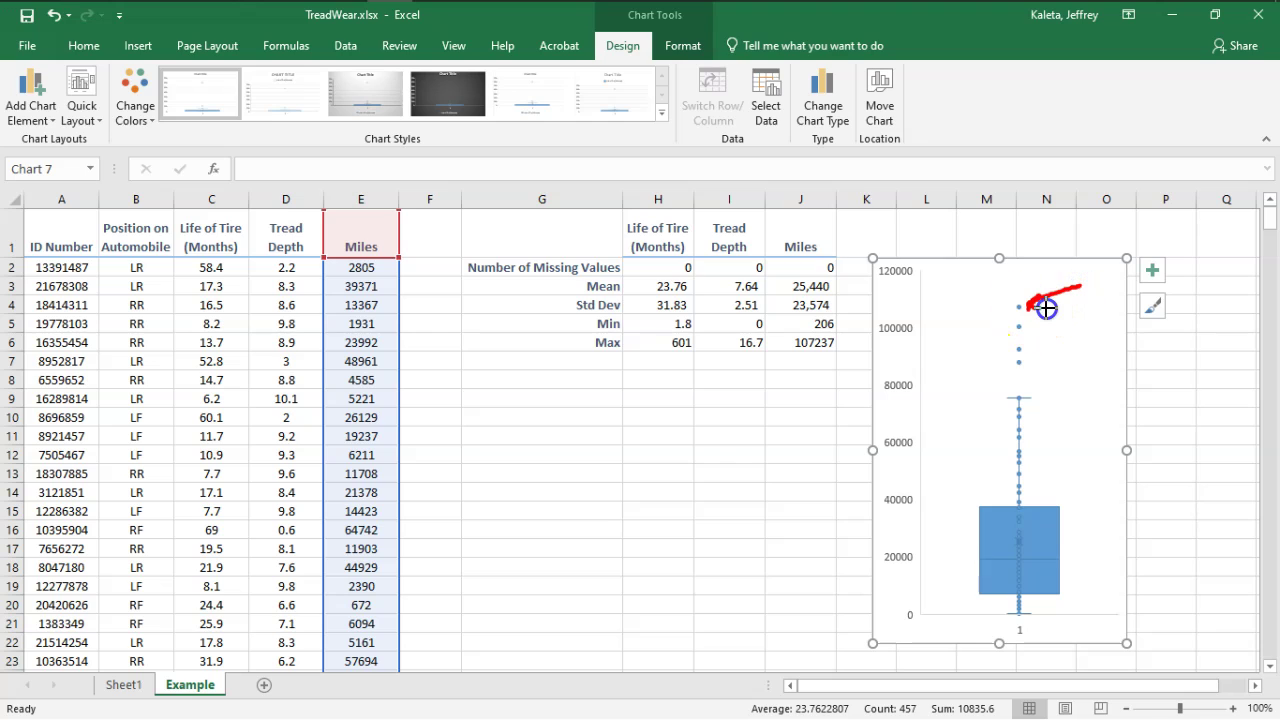
left_click_drag(1038, 369, 1009, 376)
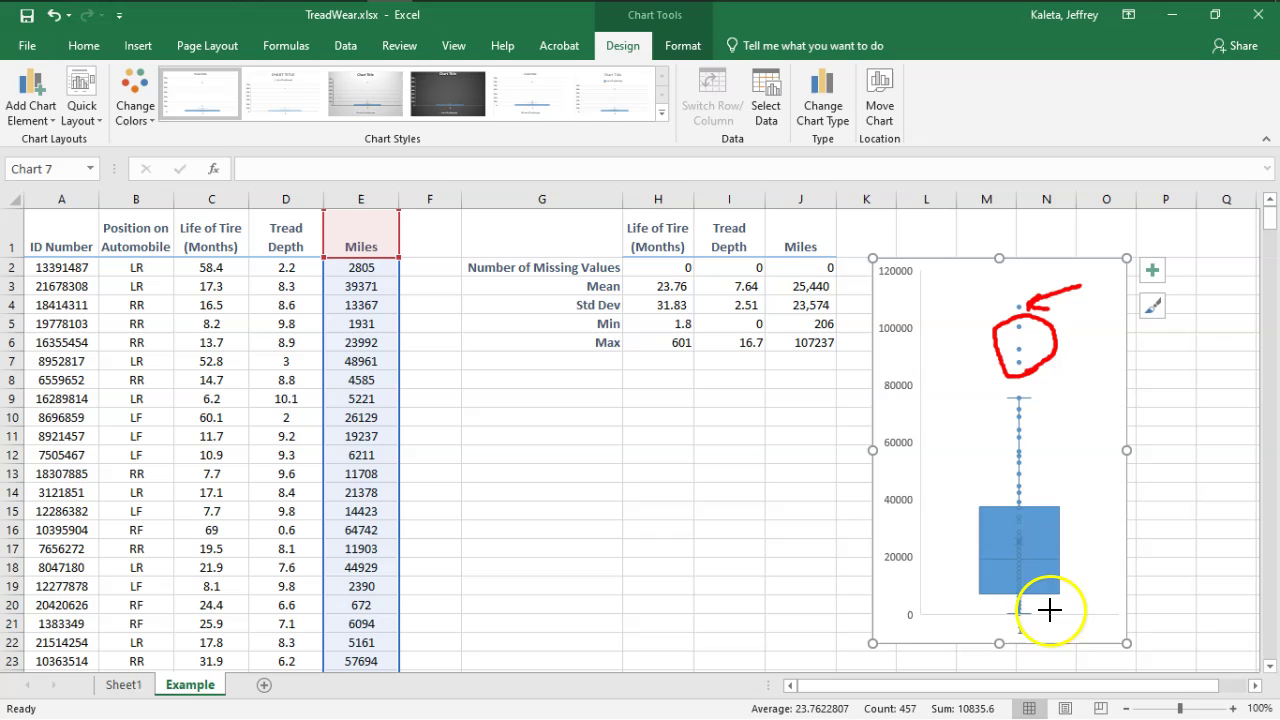
mouse_move(999, 423)
left_mouse_down()
mouse_move(1111, 503)
mouse_move(1044, 612)
left_mouse_up()
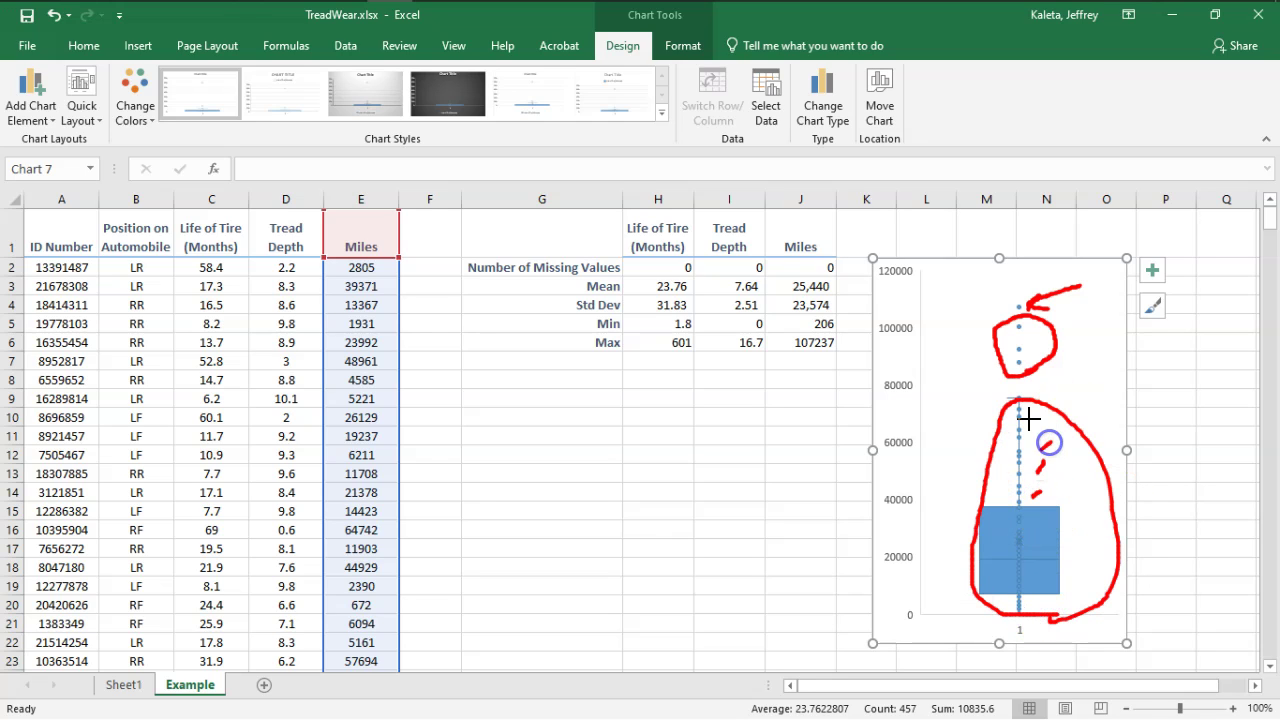
left_click_drag(1029, 418, 1040, 415)
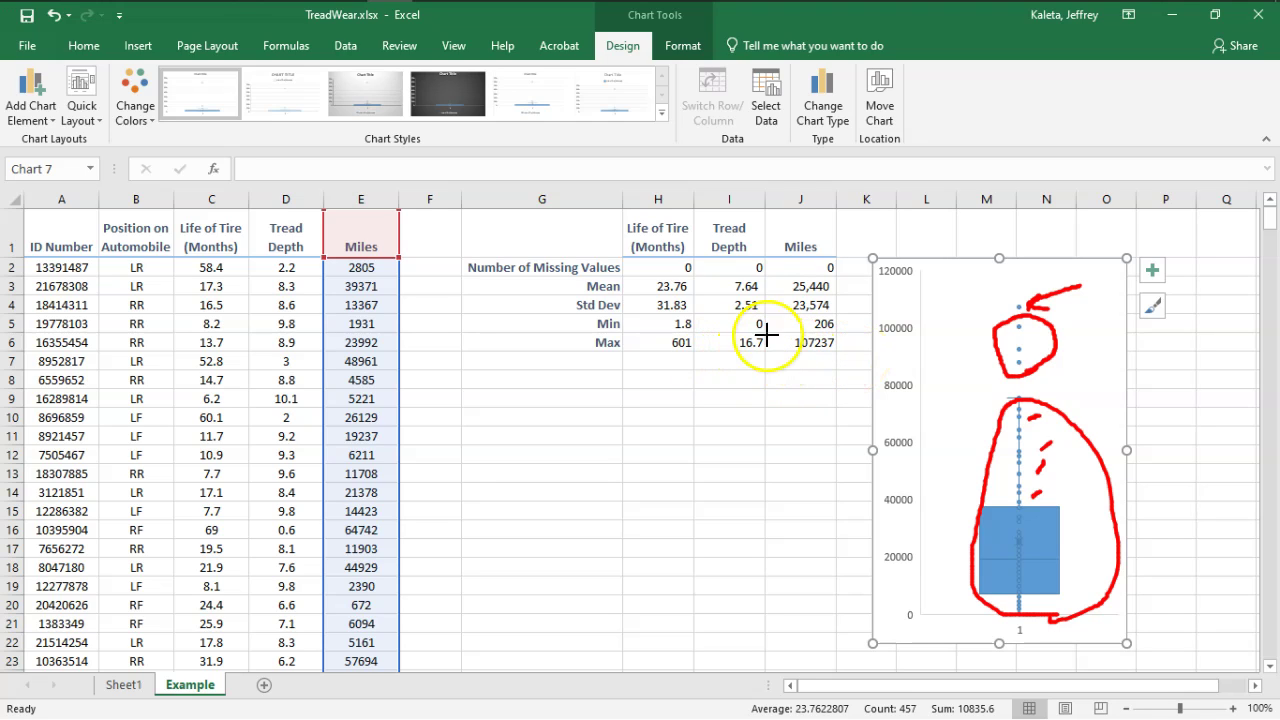
left_click(785, 20)
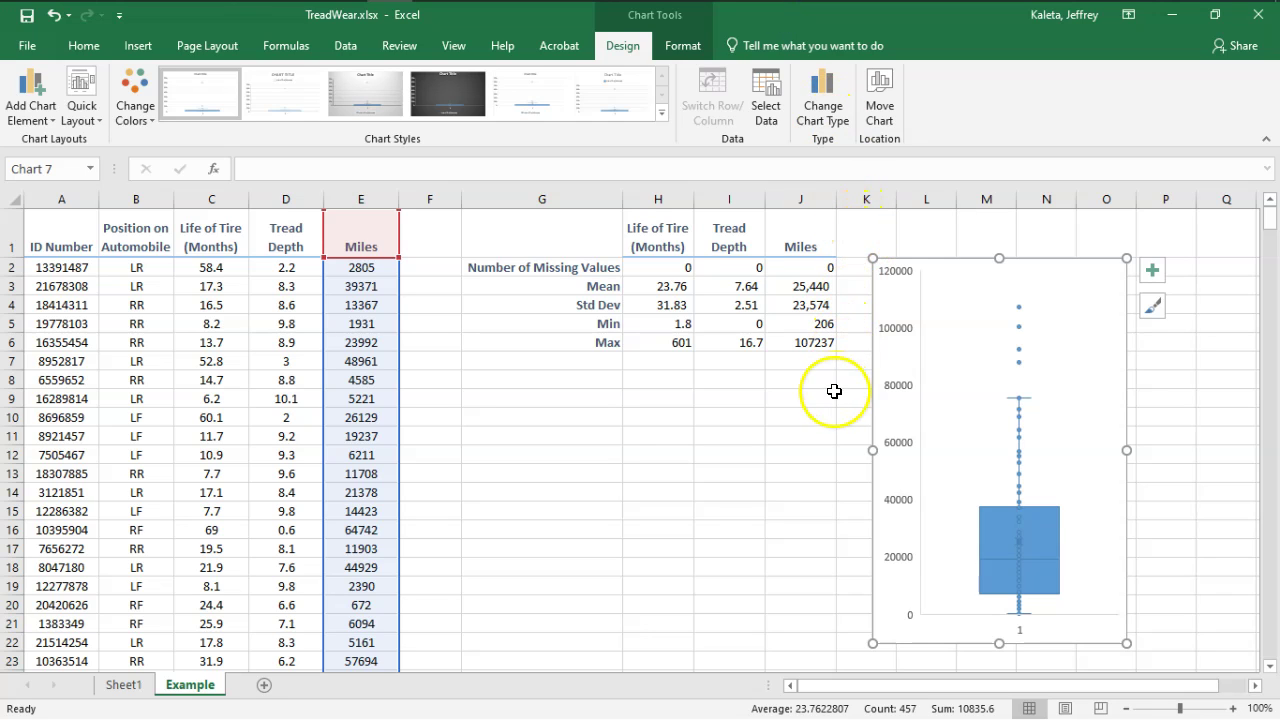
- Delete the Miles box-and-whisker chart
left_click(797, 404)
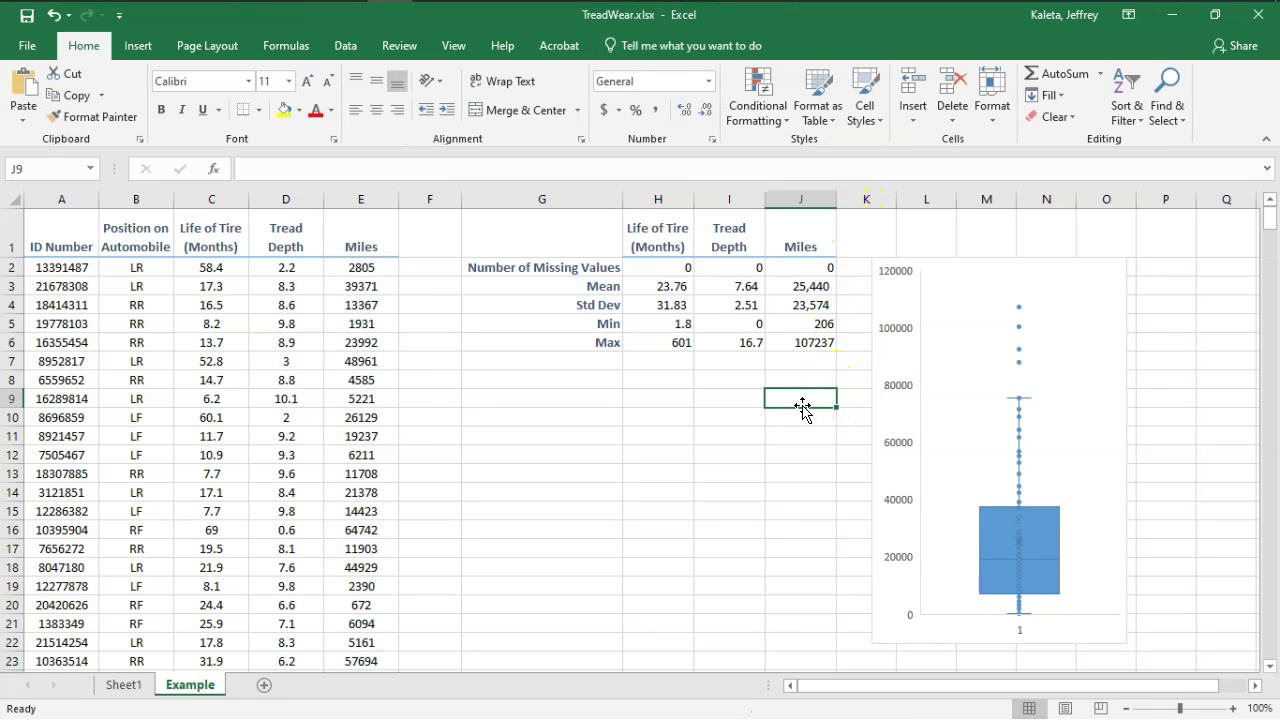
left_click(663, 341)
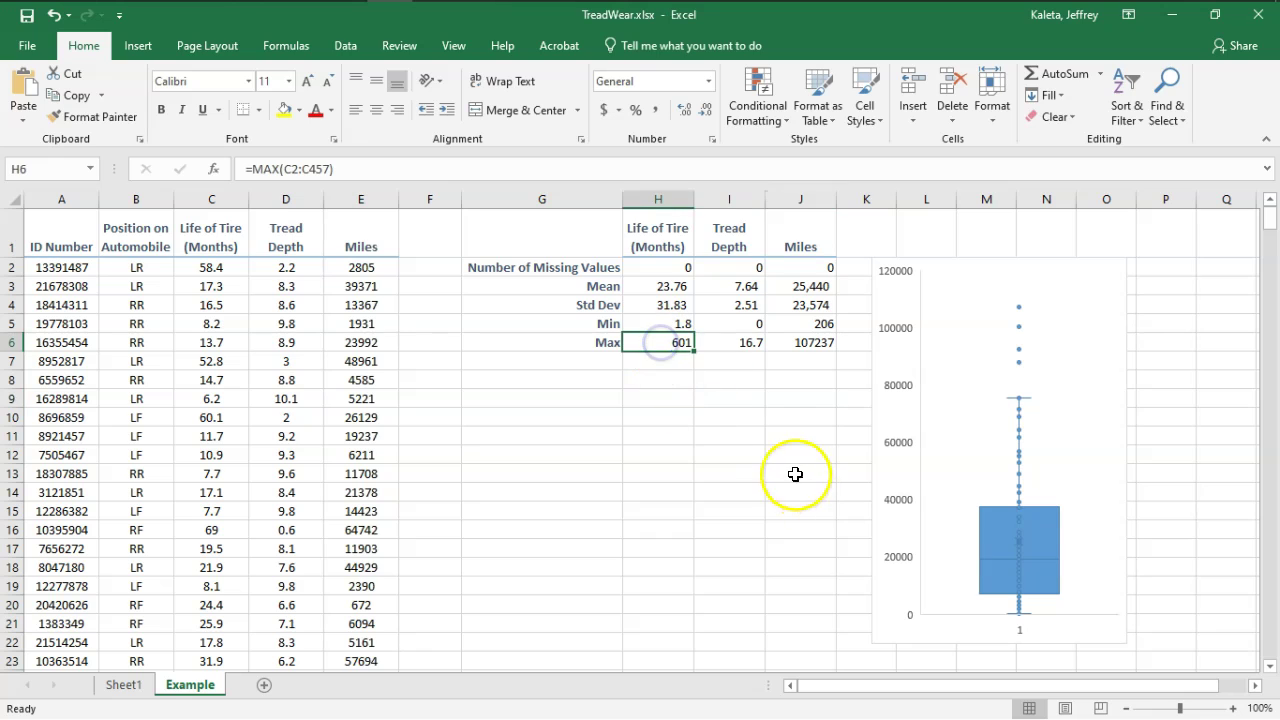
left_click(975, 263)
left_click(1065, 280)
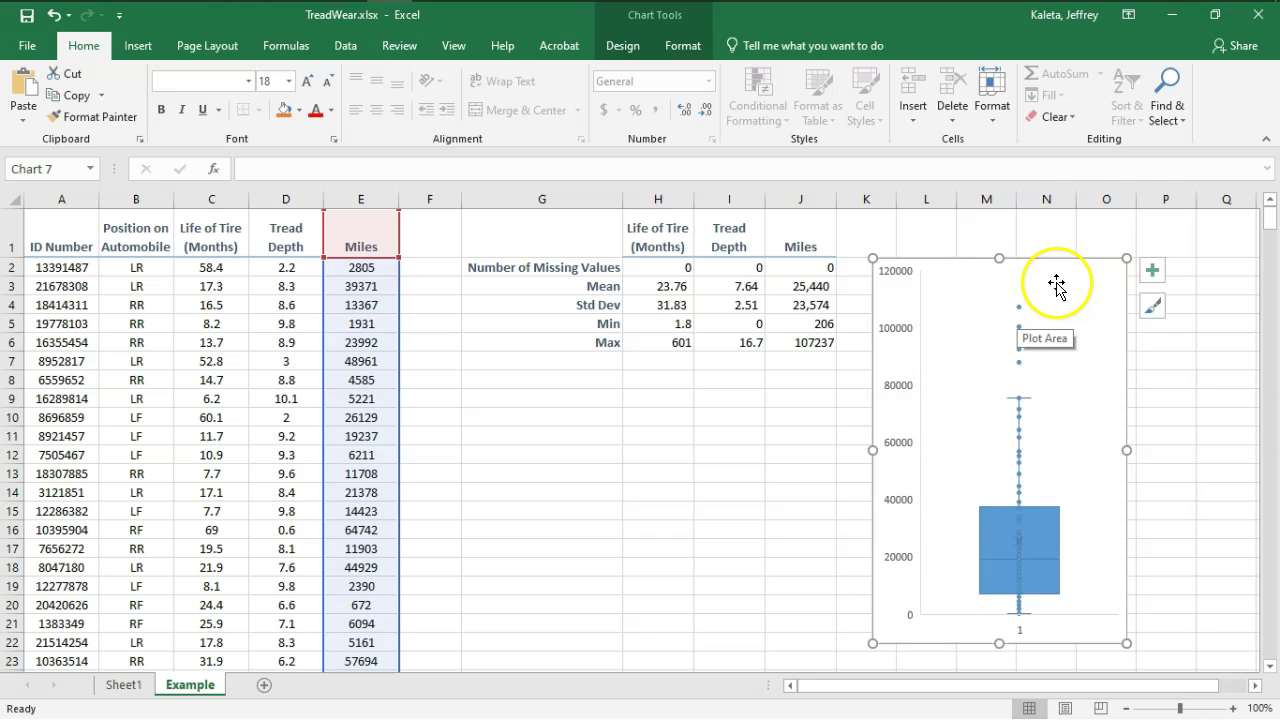
key("Delete")
left_click(600, 435)
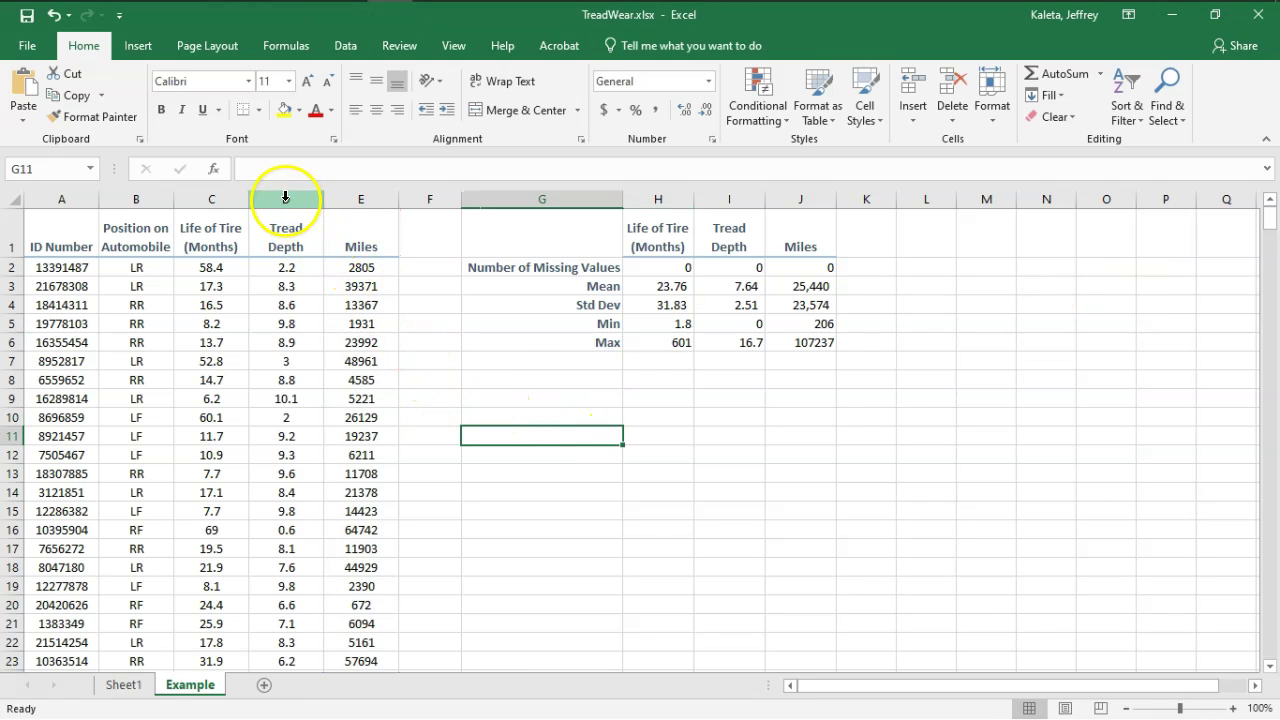
- Insert a plain scatter chart of the Tread Depth and Miles columns (D:E)
left_click_drag(306, 197, 363, 197)
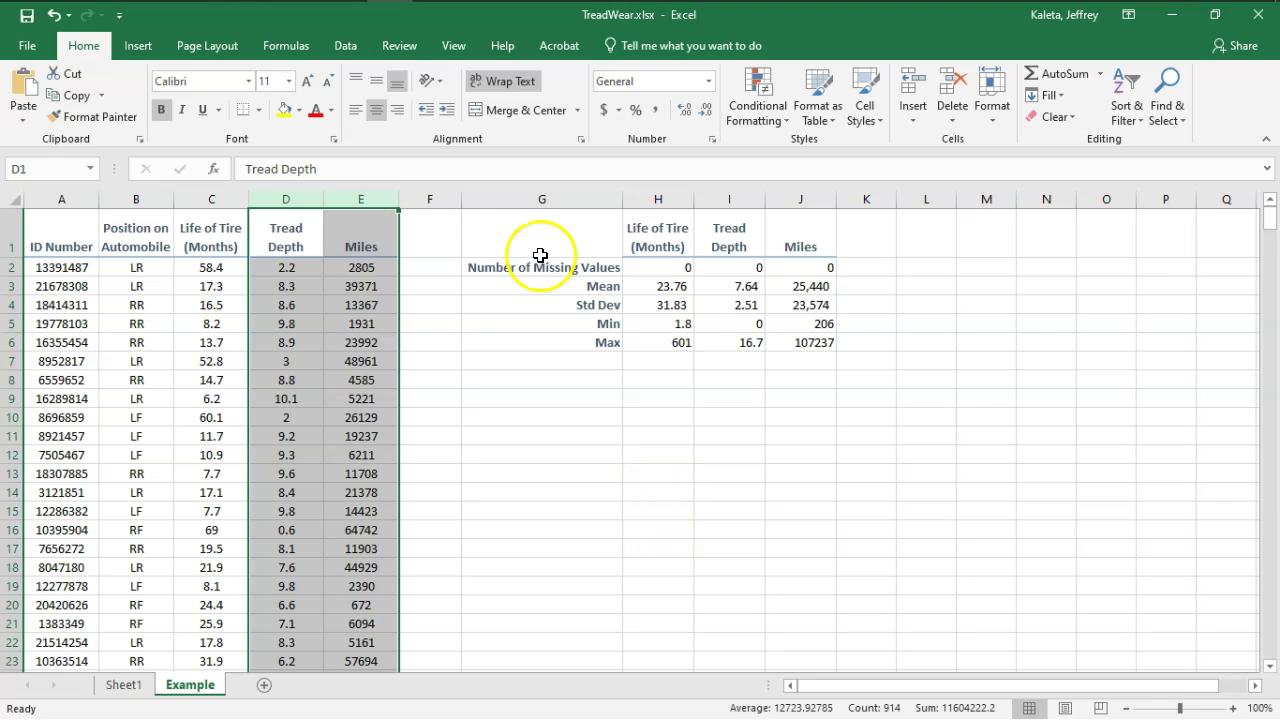
left_click(141, 47)
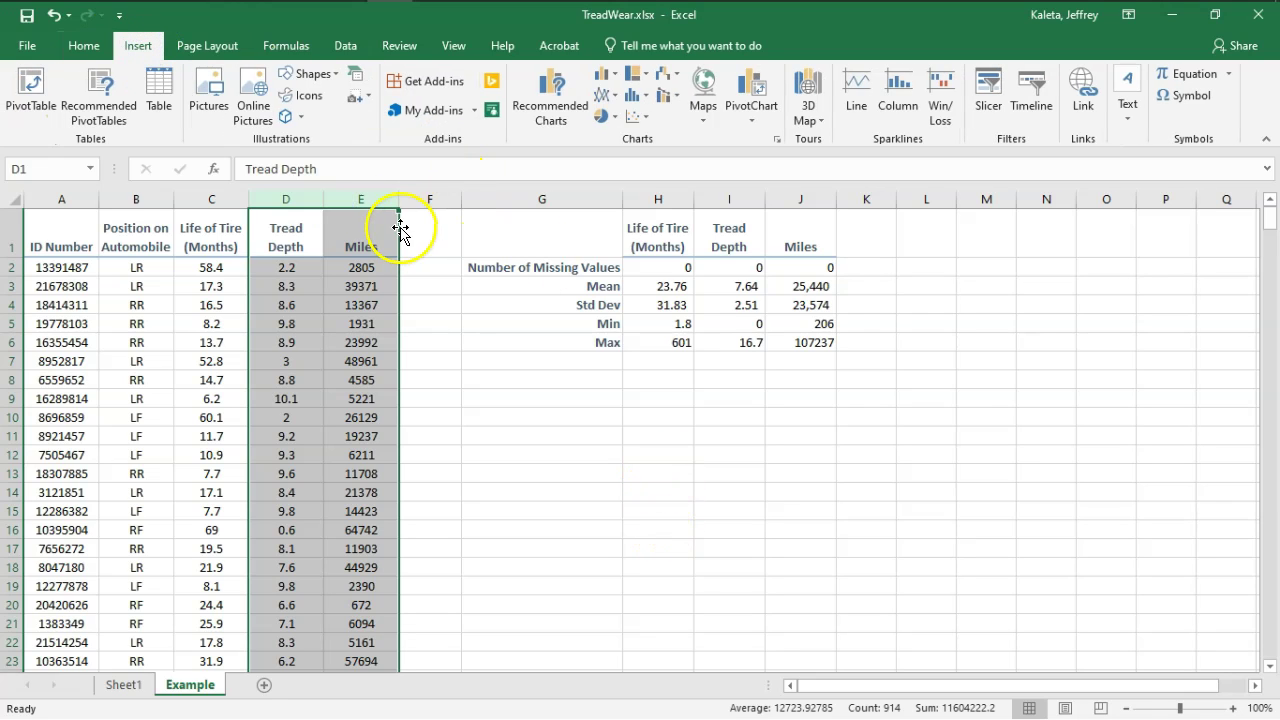
left_click(635, 117)
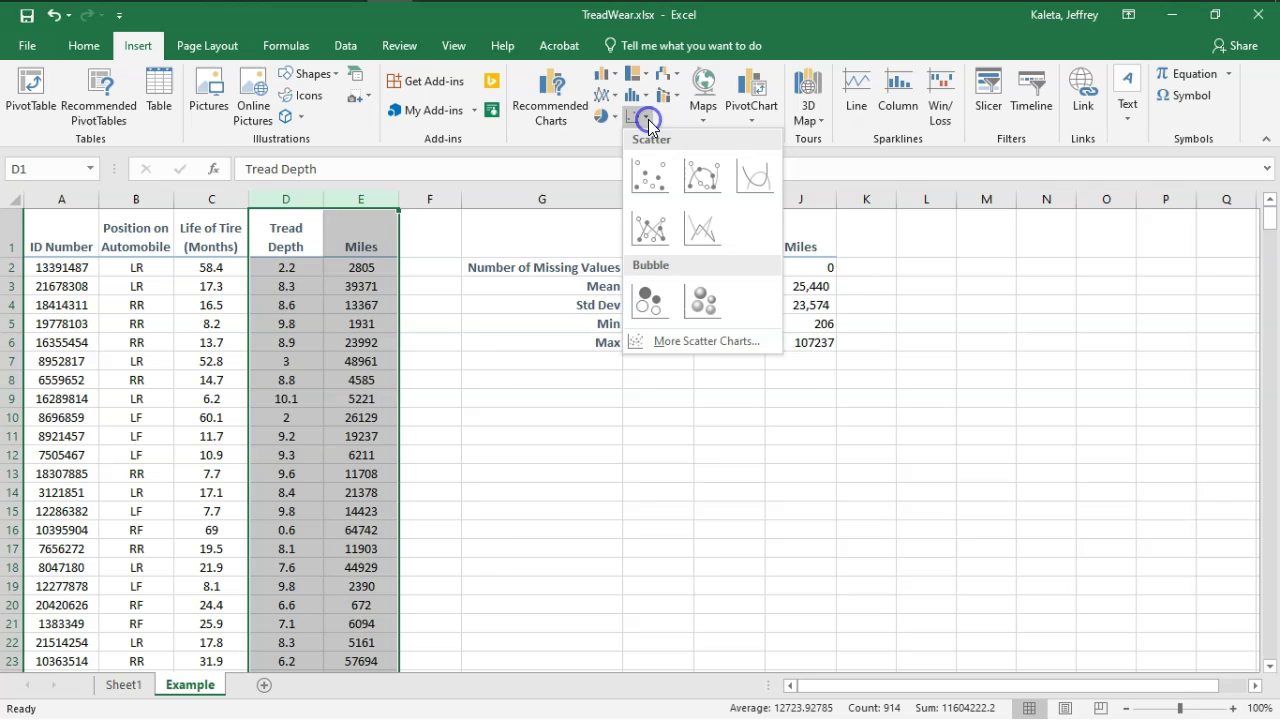
left_click(650, 188)
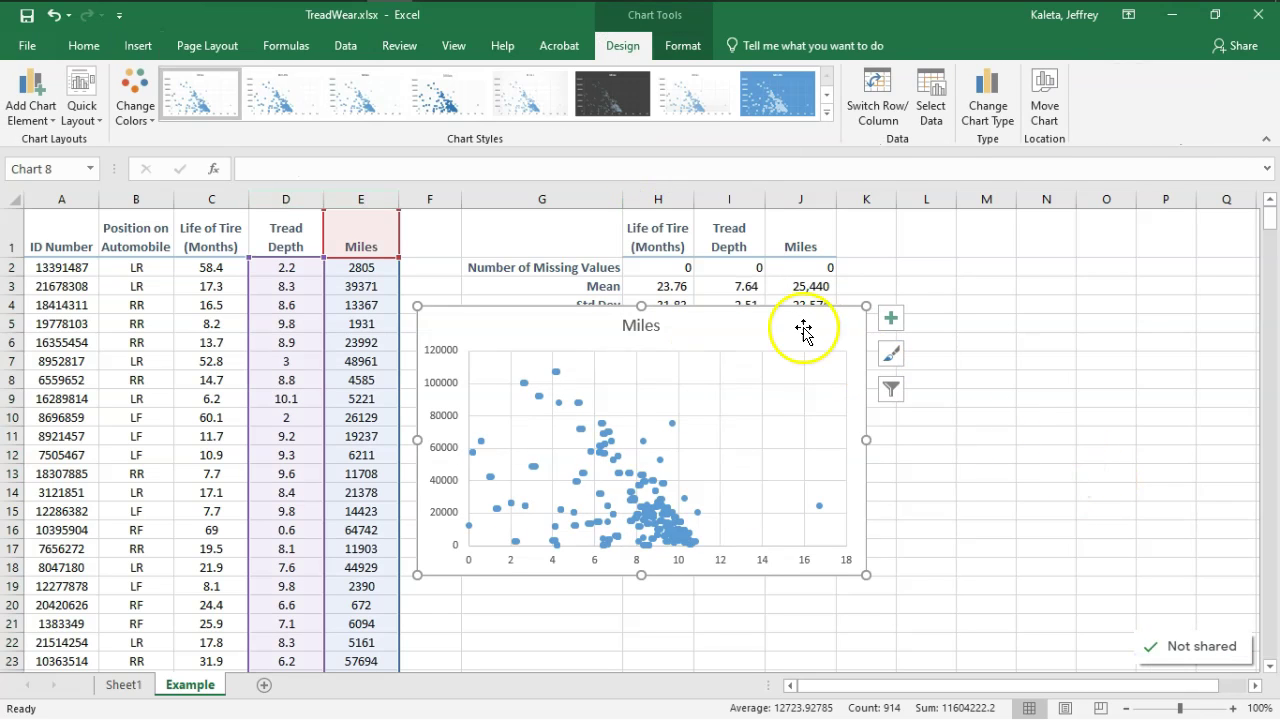
- Enlarge the scatter chart and move it down-right, off the Std Dev, Min and Max rows
left_click_drag(781, 334, 855, 325)
left_click_drag(715, 566, 717, 656)
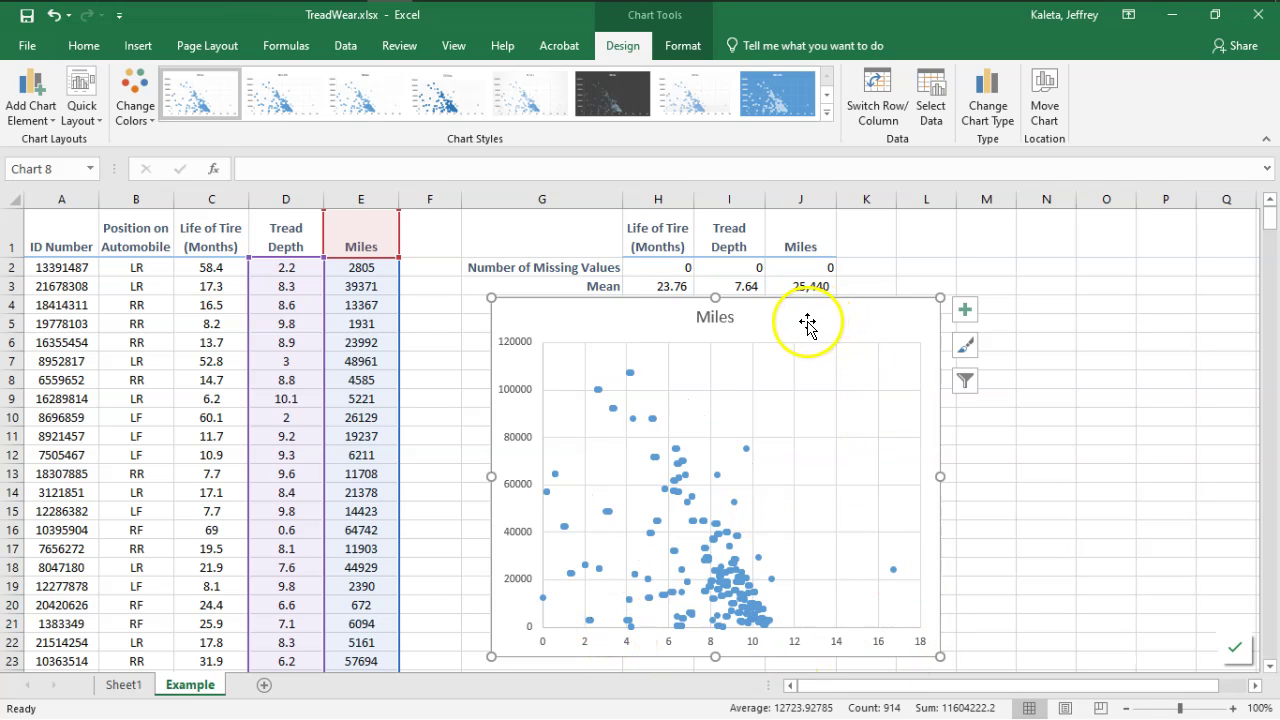
mouse_move(813, 320)
left_mouse_down()
mouse_move(863, 314)
mouse_move(1095, 386)
left_mouse_up()
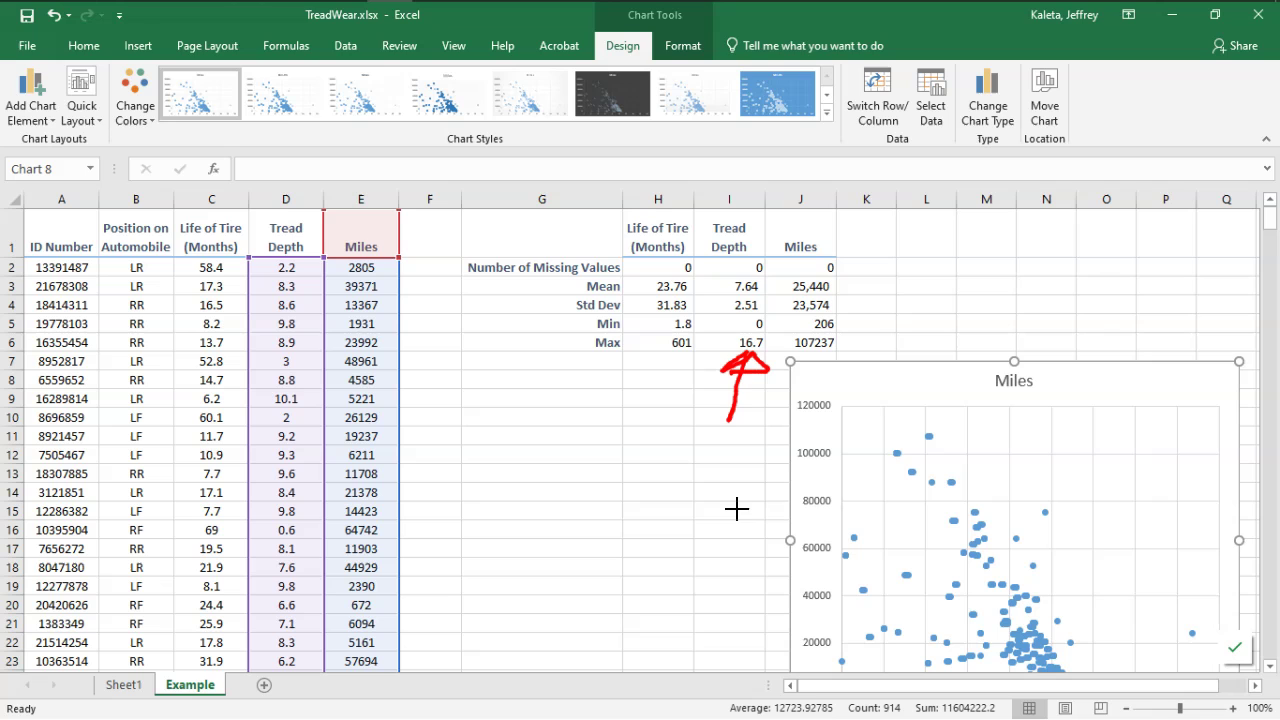
left_click(534, 400)
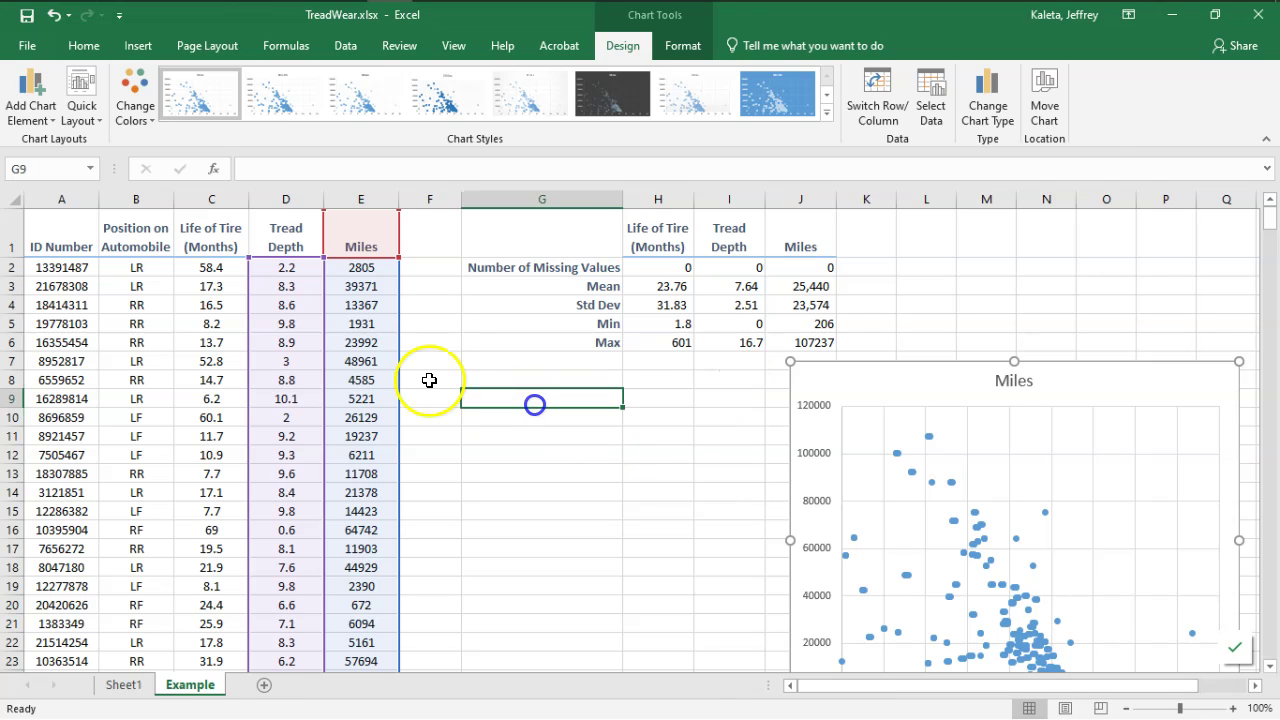
- Find 601 in Life of Tire and change cell C448 to 60.1
left_click(213, 199)
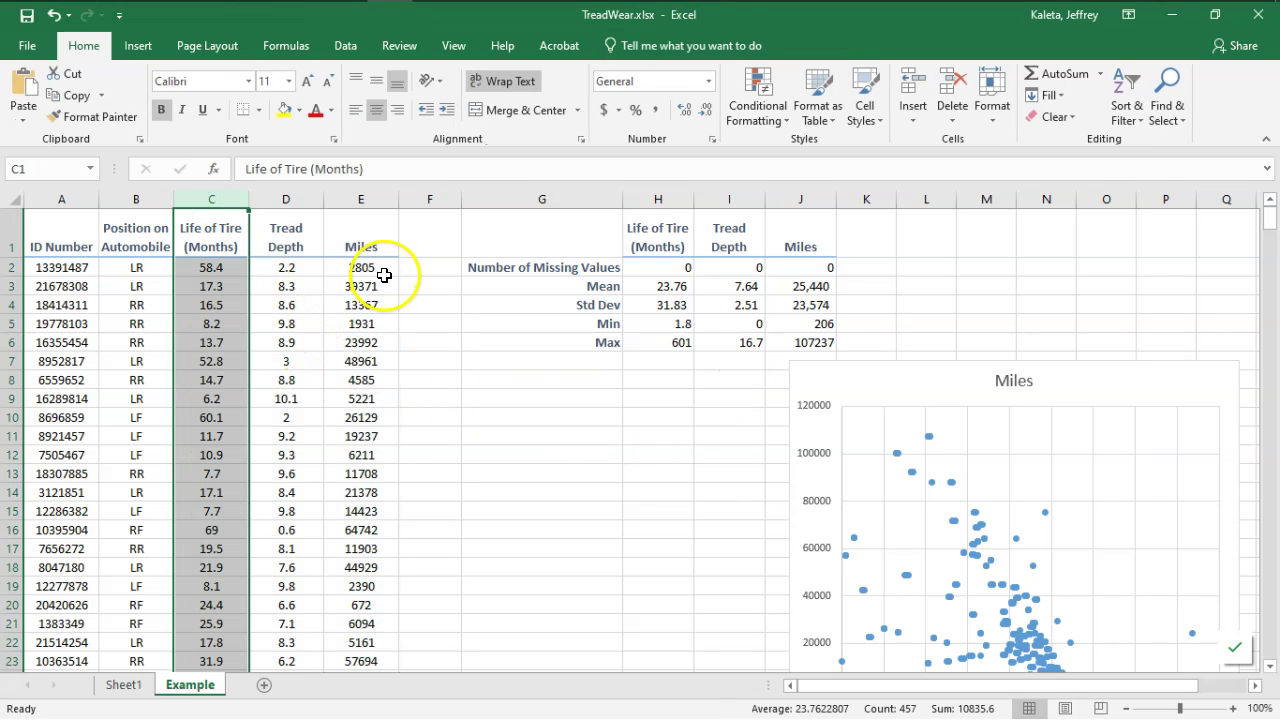
key("ctrl+f")
type("601")
left_click(834, 417)
left_click(230, 446)
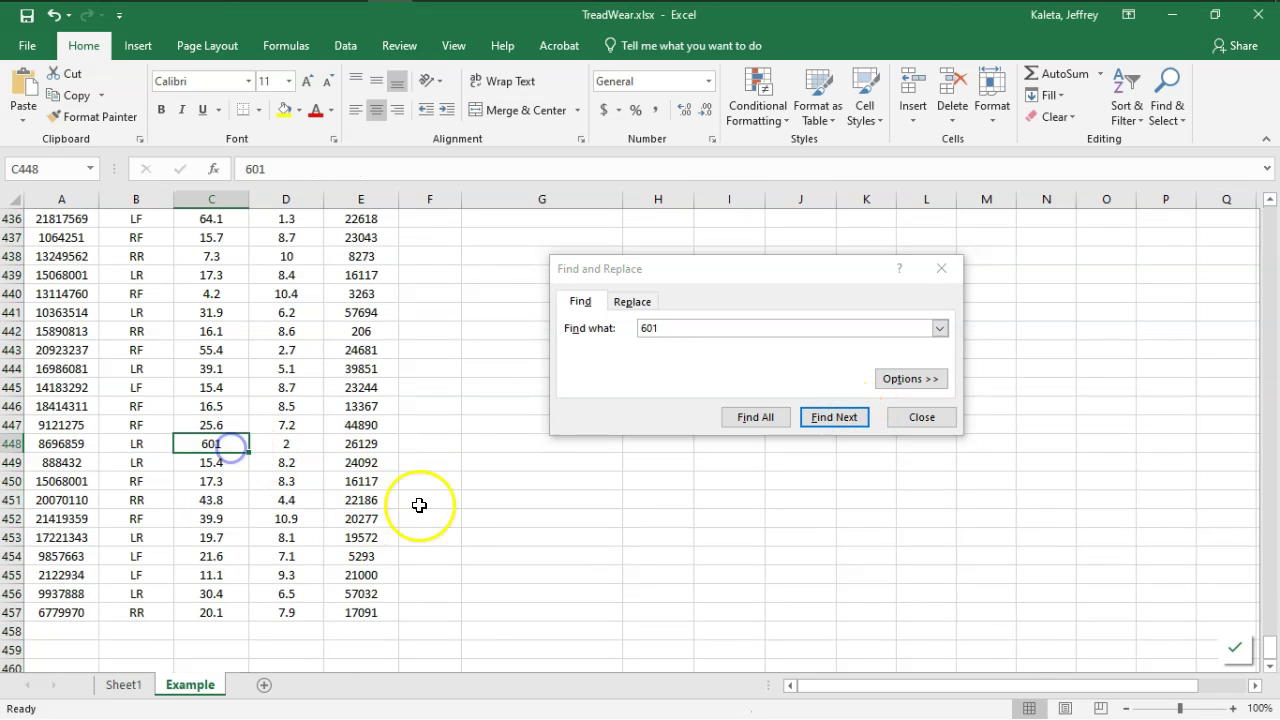
type("6")
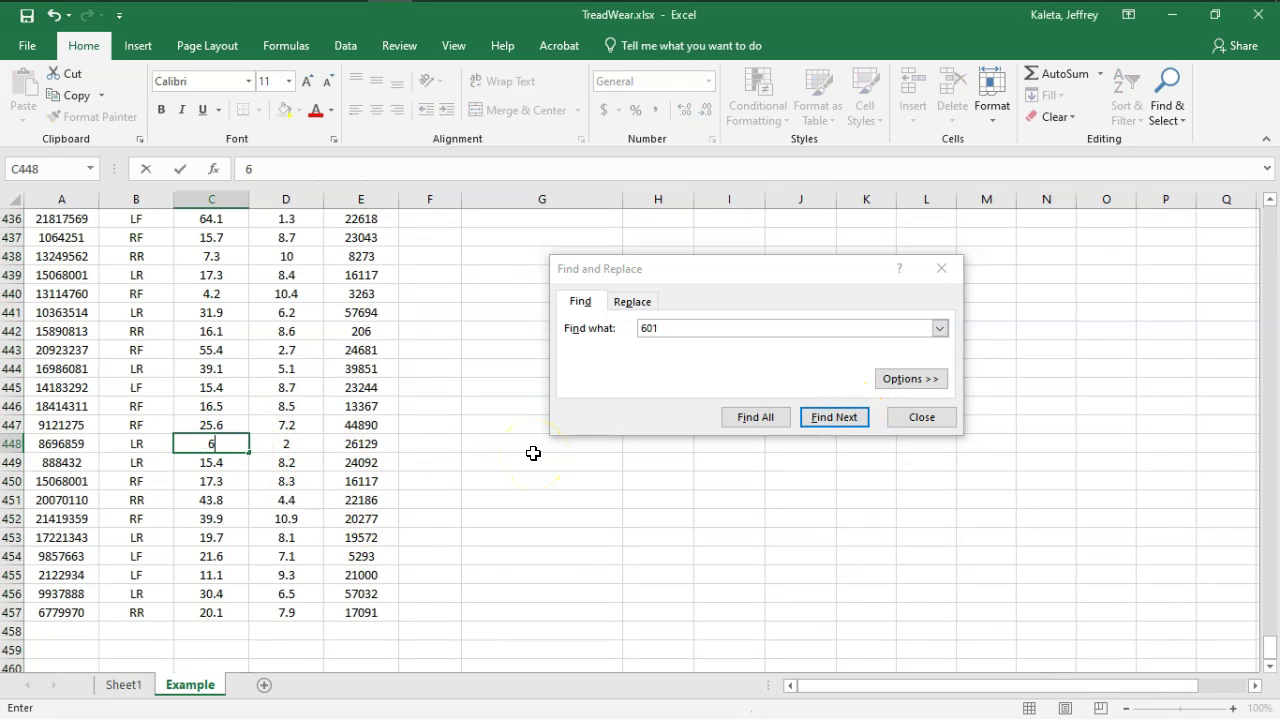
key("Return")
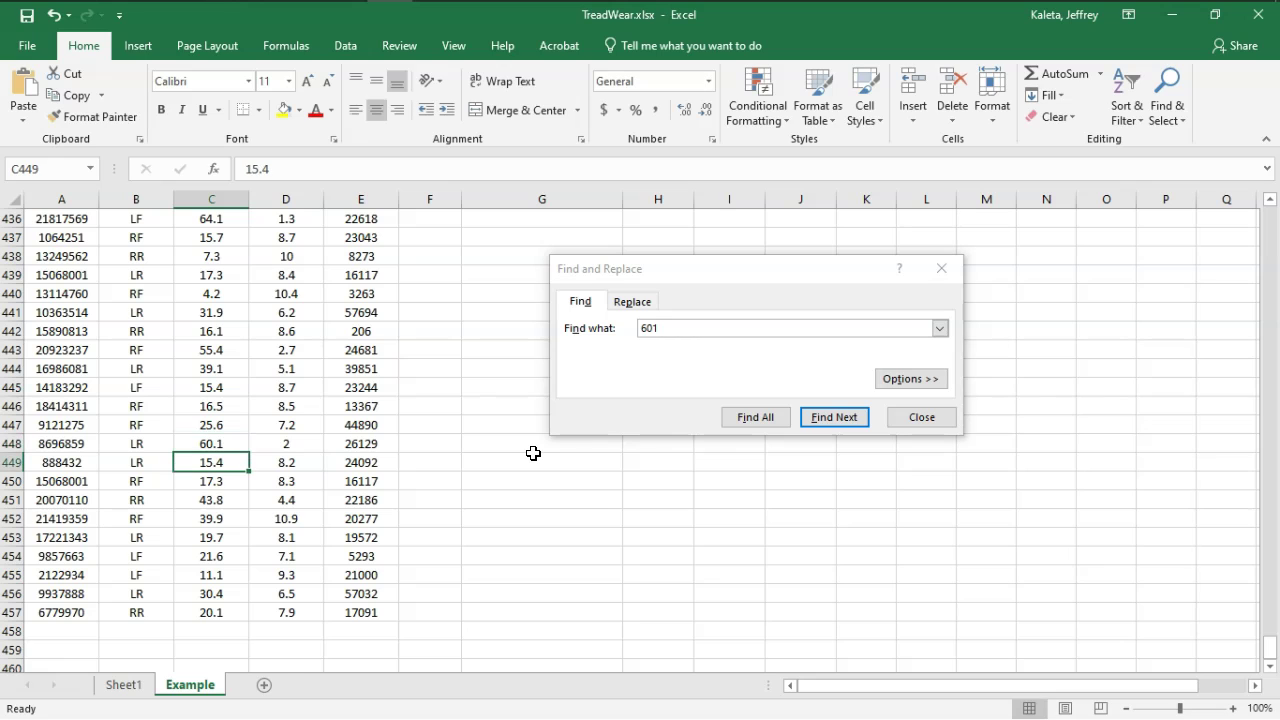
left_click(919, 417)
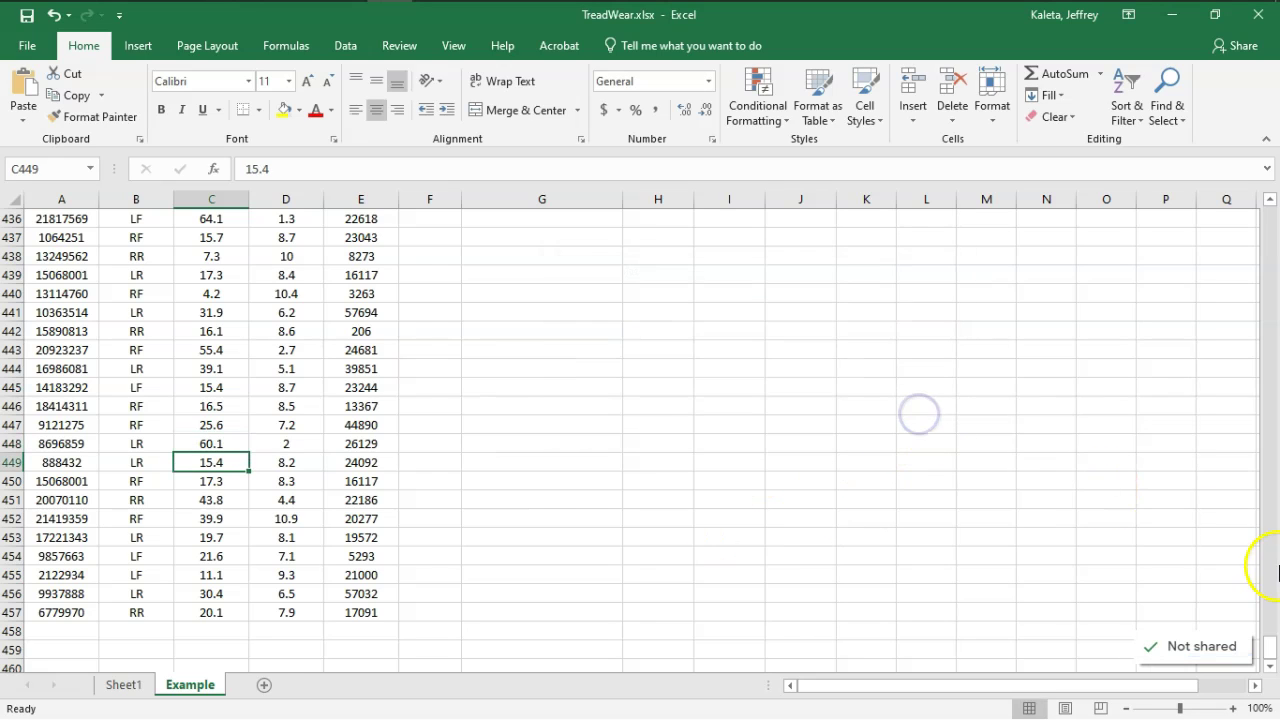
left_click_drag(1269, 648, 1269, 218)
- Review the updated mean and standard deviation cells in the summary table
left_click(1202, 335)
left_click(707, 373)
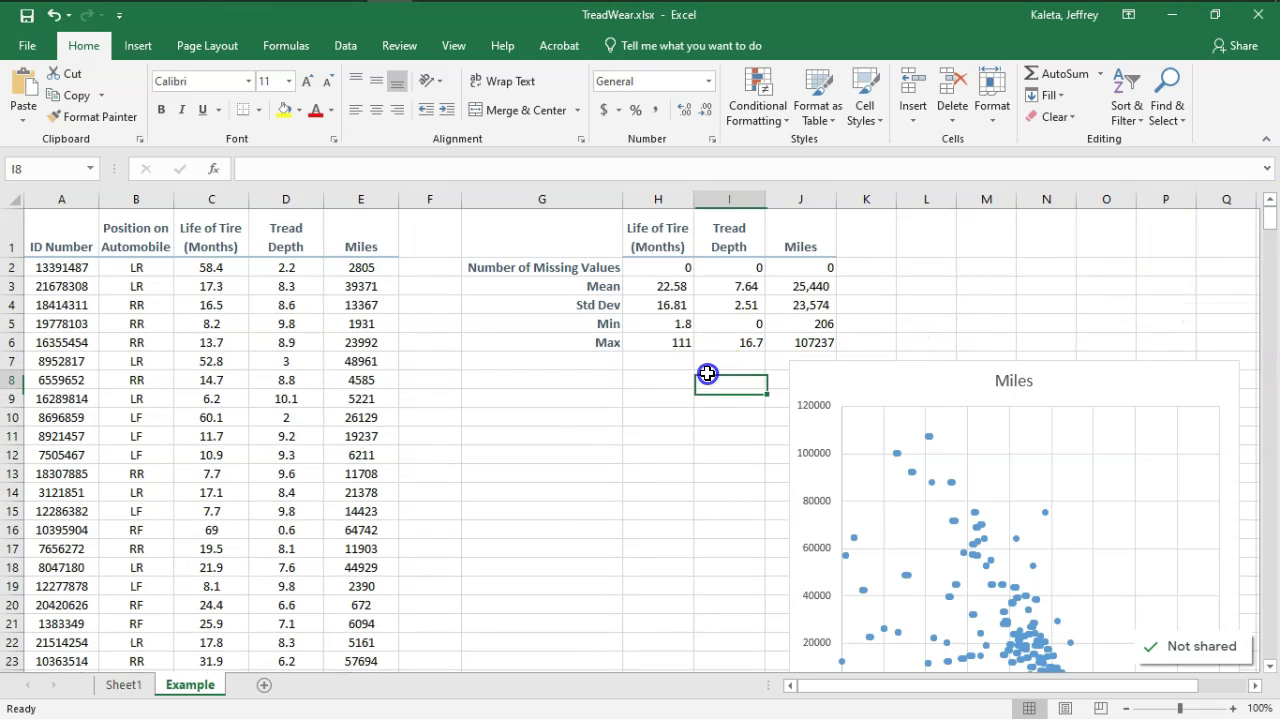
left_click_drag(672, 287, 679, 302)
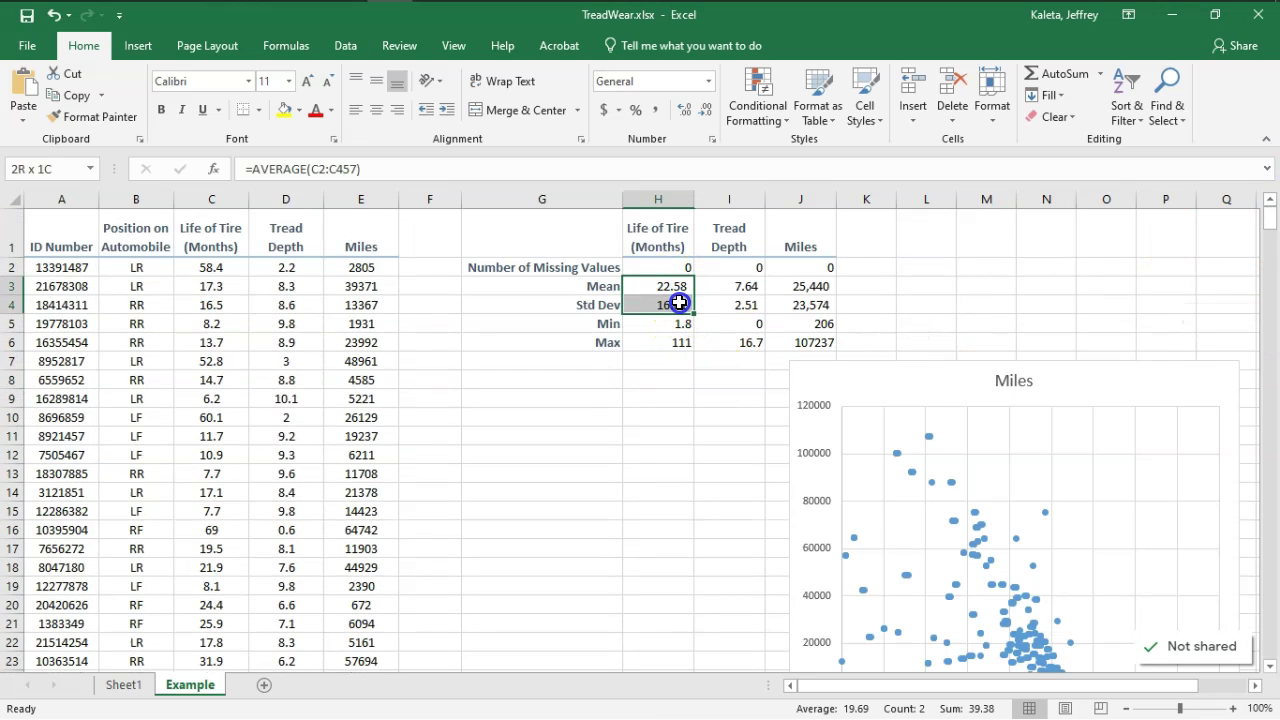
left_click_drag(658, 388, 659, 398)
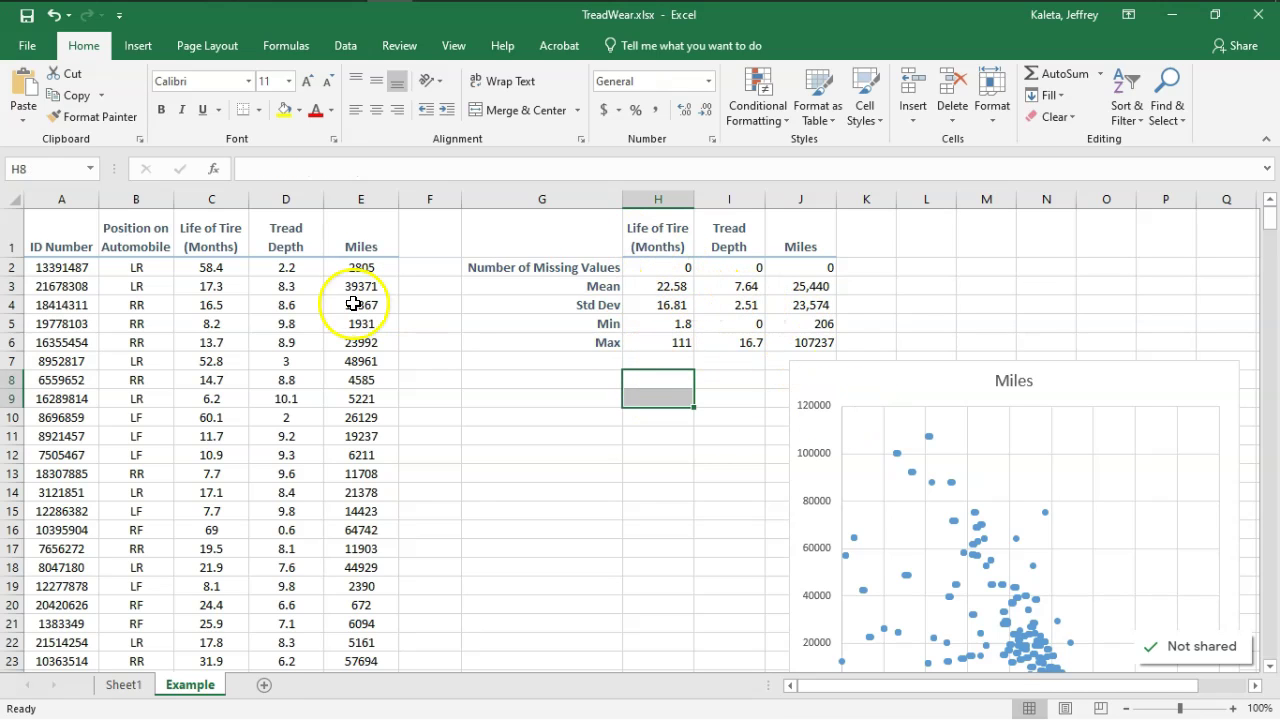
- Insert a box plot of the corrected Life of Tire column and place it below the statistics
left_click(222, 199)
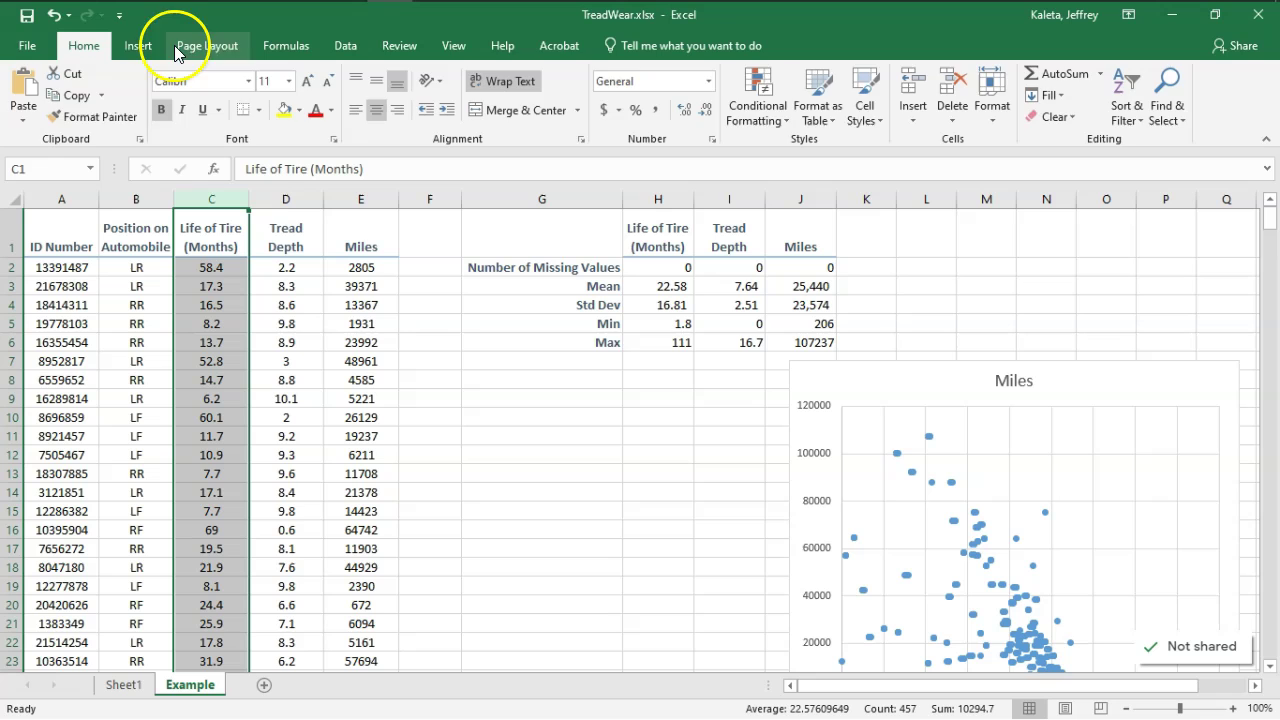
left_click(138, 45)
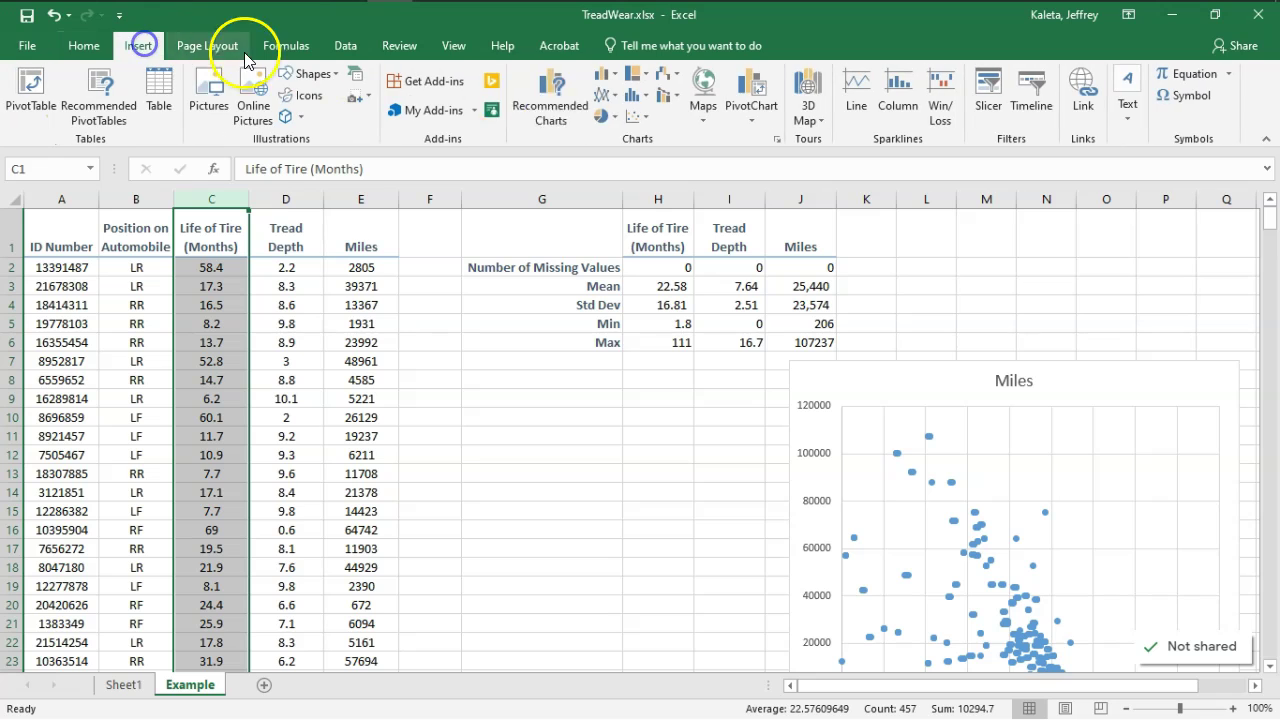
left_click(647, 97)
left_click(663, 210)
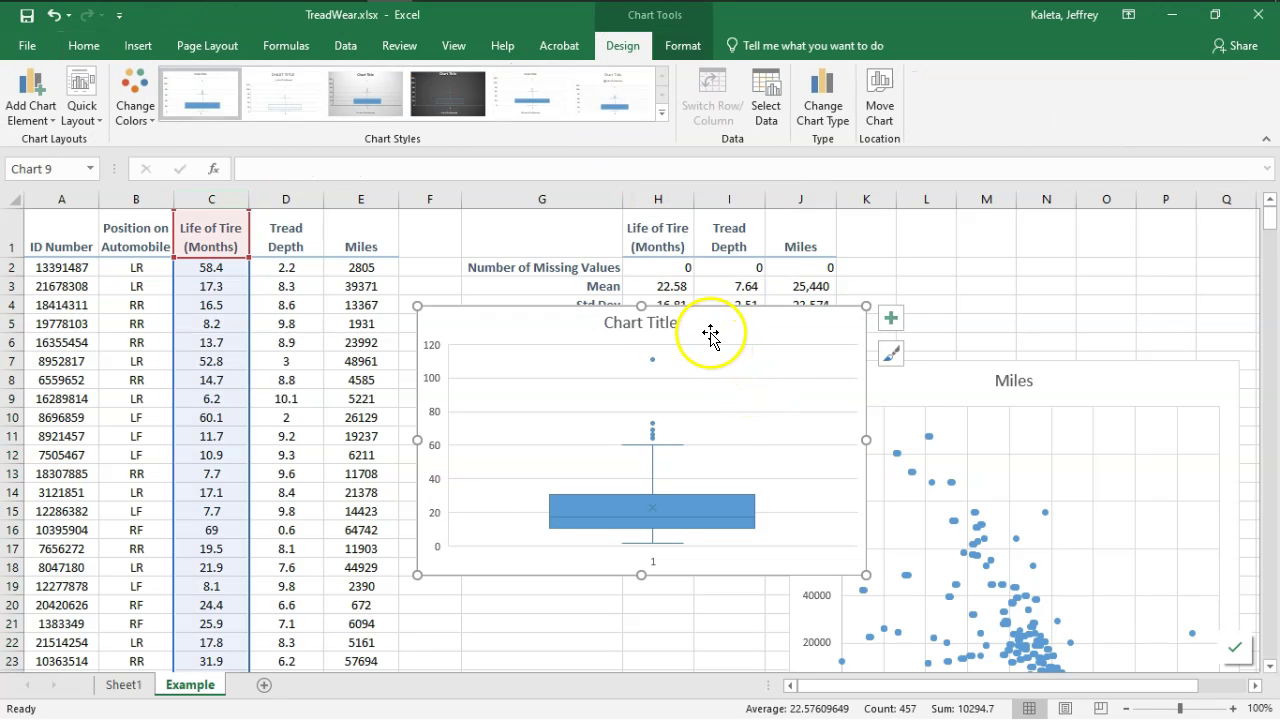
left_click_drag(710, 335, 638, 403)
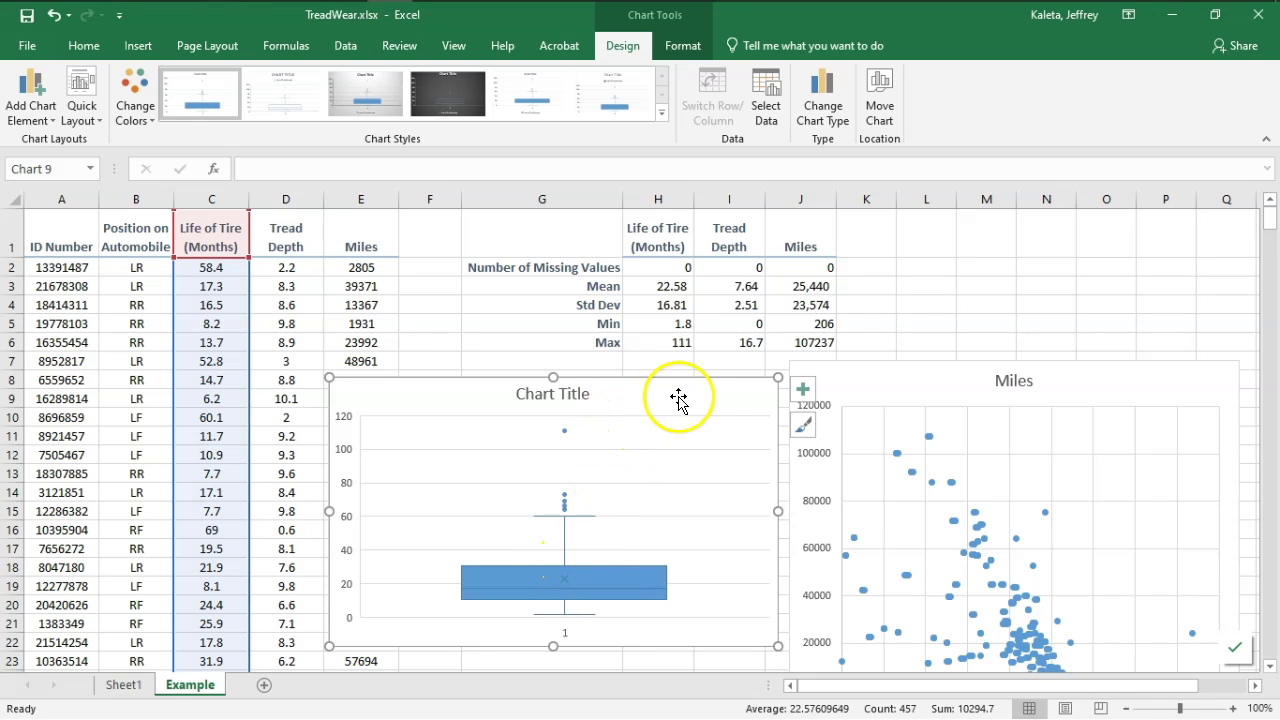
left_click_drag(700, 392, 417, 321)
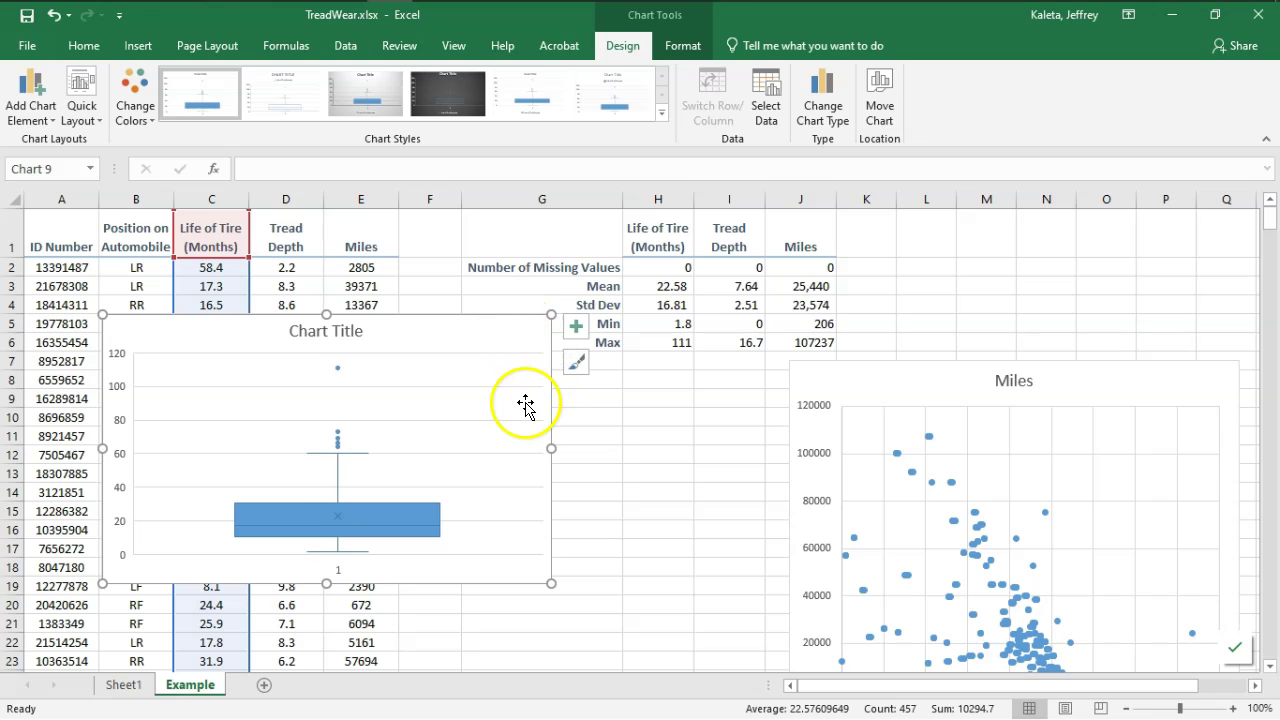
- Delete the Life of Tire box plot and move the Miles scatter chart slightly left
key("Delete")
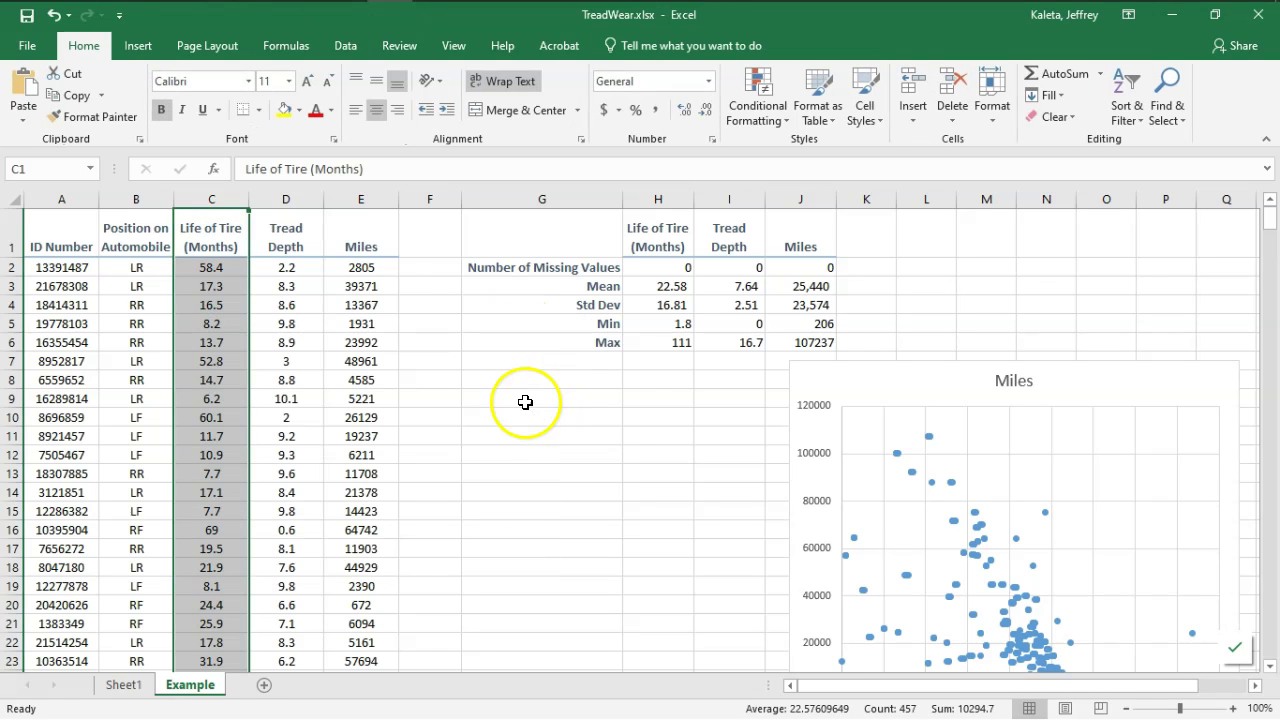
left_click(748, 340)
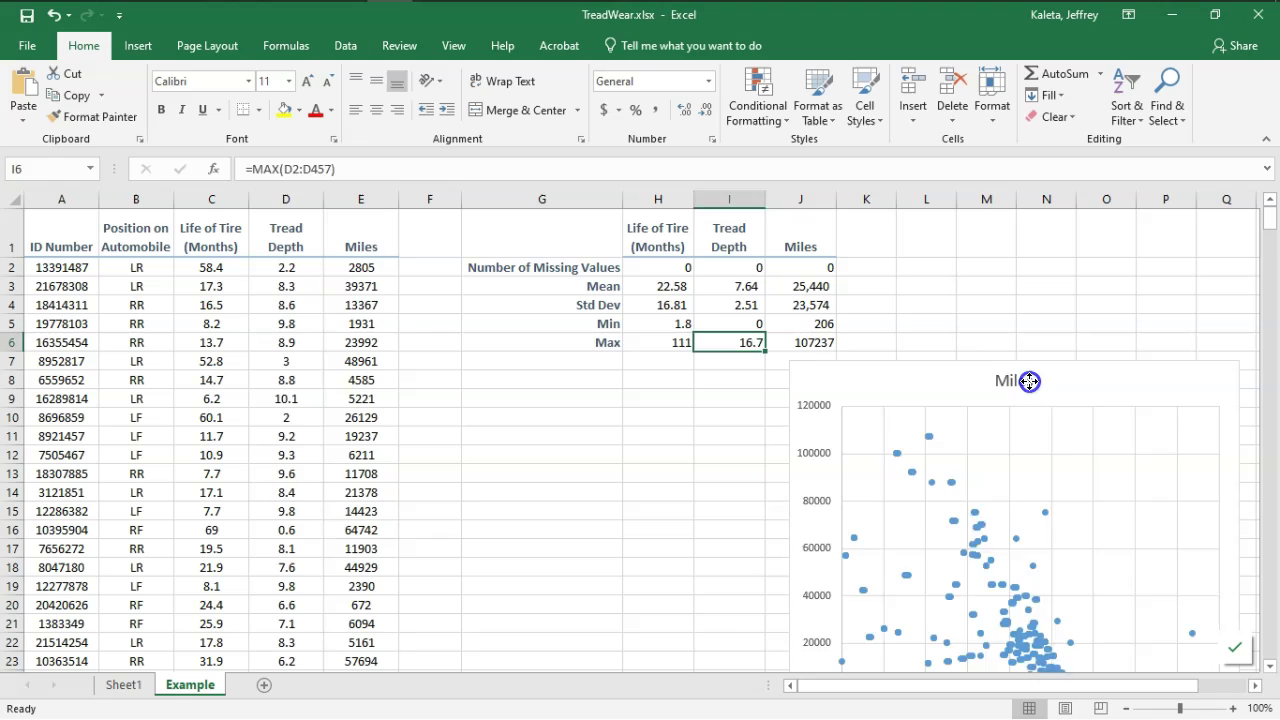
left_click_drag(1036, 382, 938, 280)
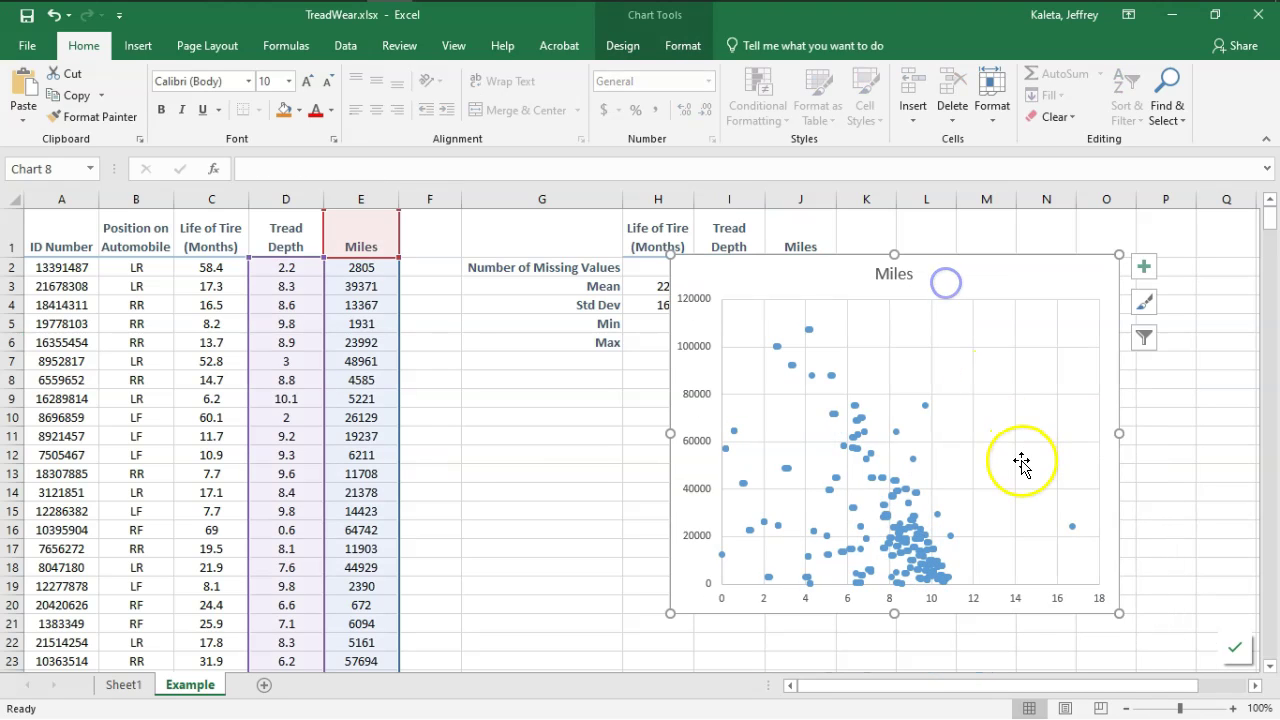
key("alt")
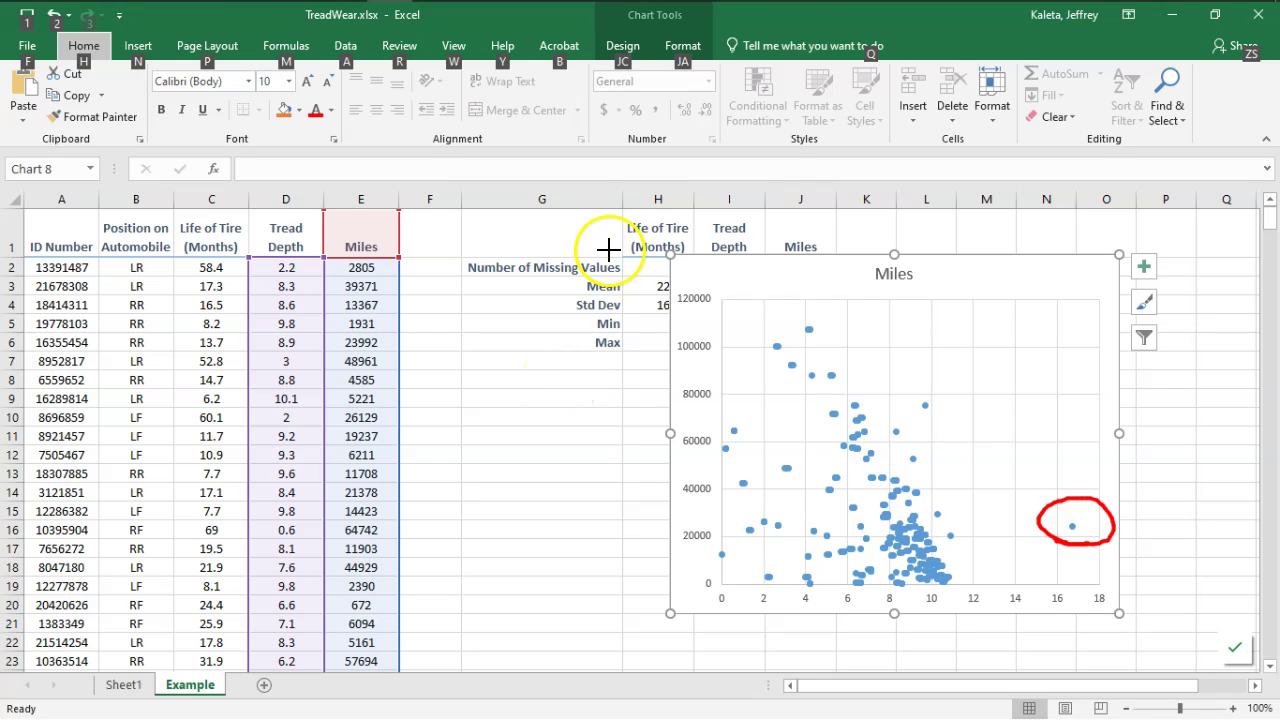
left_click(786, 20)
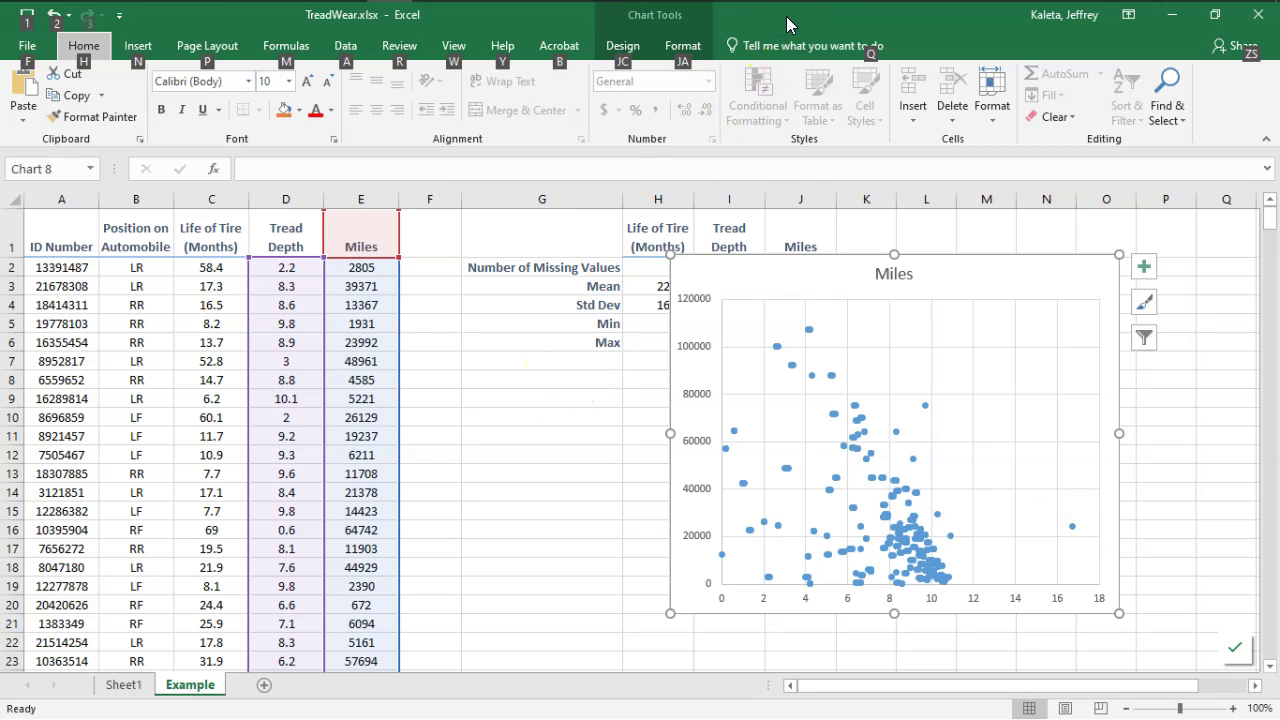
left_click(477, 362)
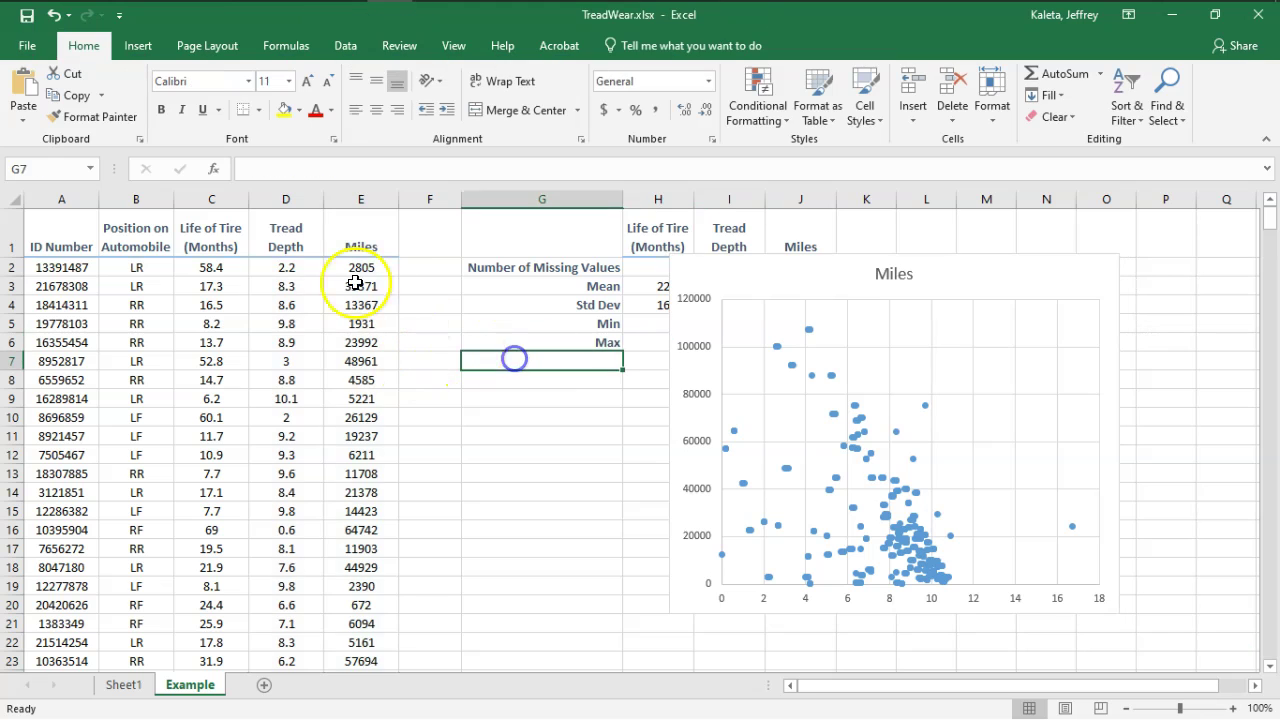
- Select the Tread Depth column and search it for the 16.7 entry
left_click(295, 197)
key("alt+f")
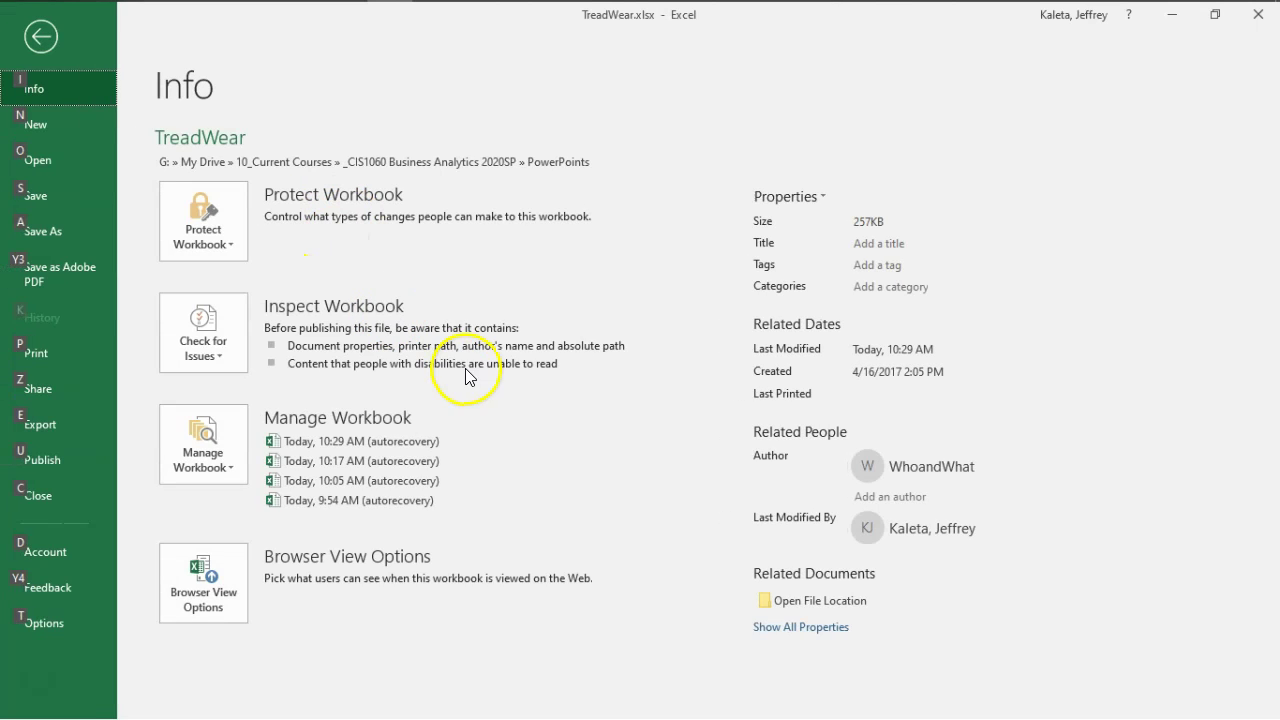
left_click(45, 48)
key("ctrl+f")
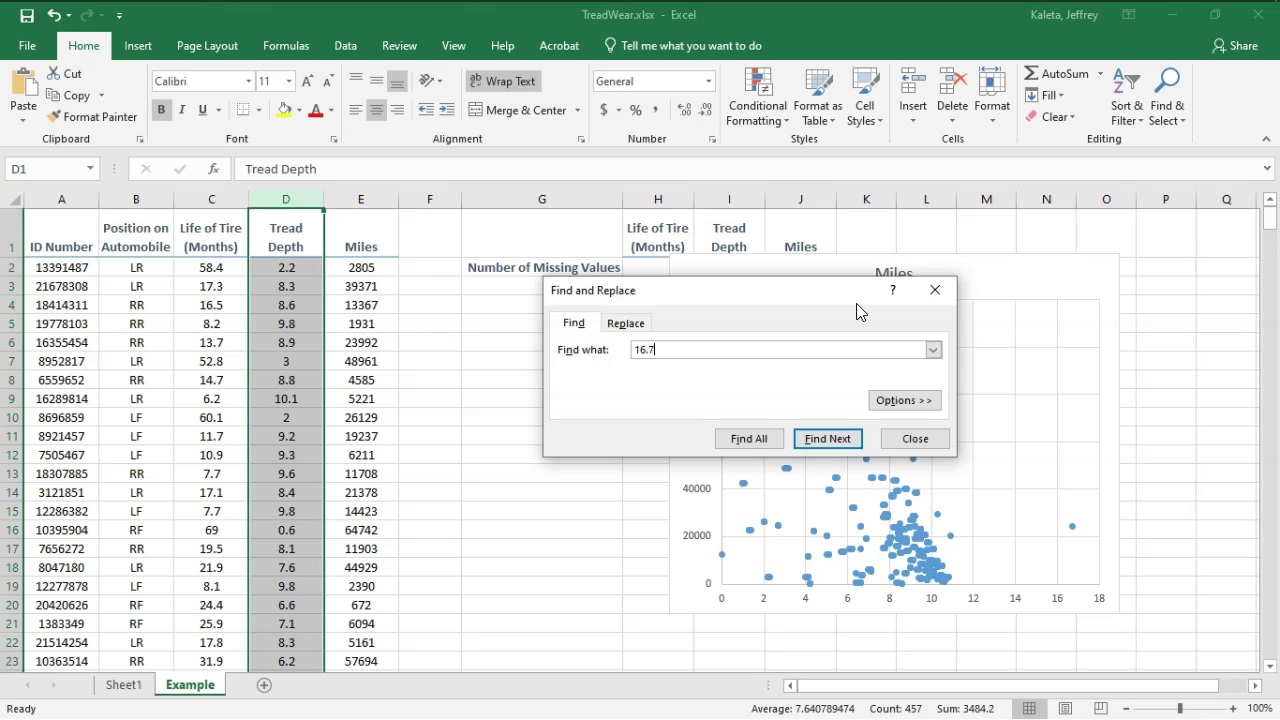
type("16.7")
key("Return")
left_click(519, 524)
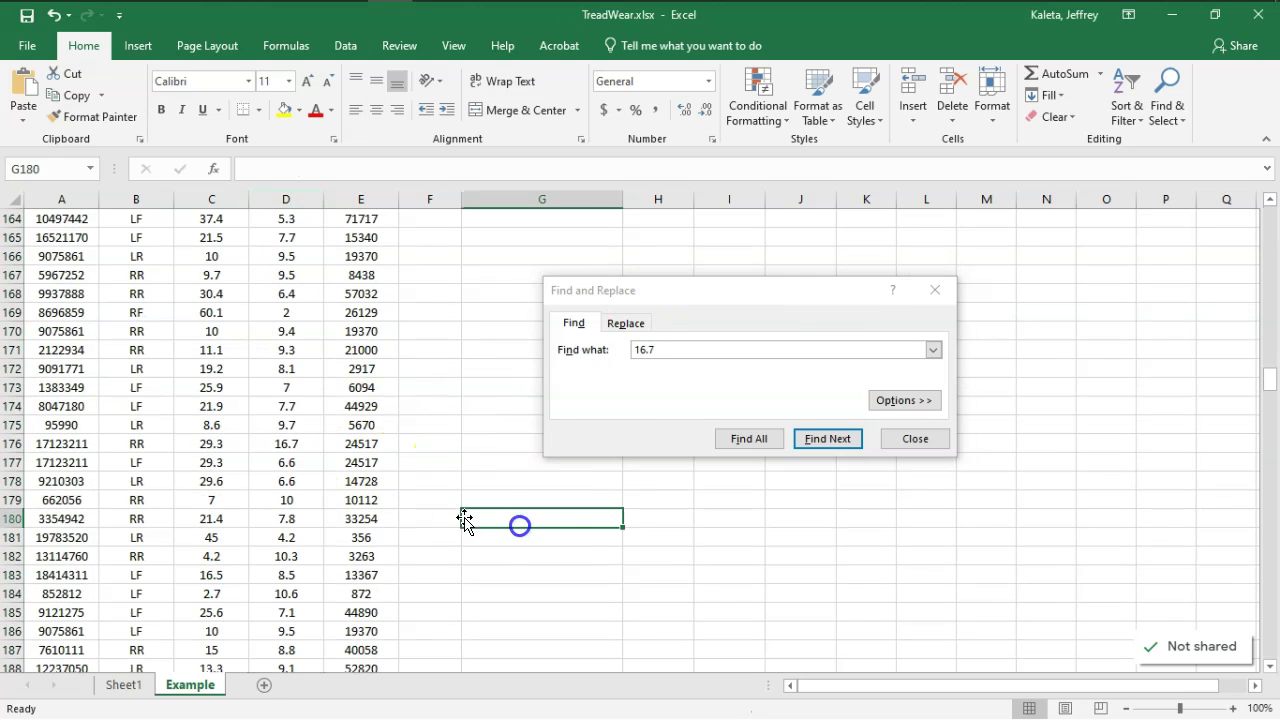
- Delete the row just above the 16.7 entry, removing the 9.7-depth, 5670-mile record
left_click(14, 443)
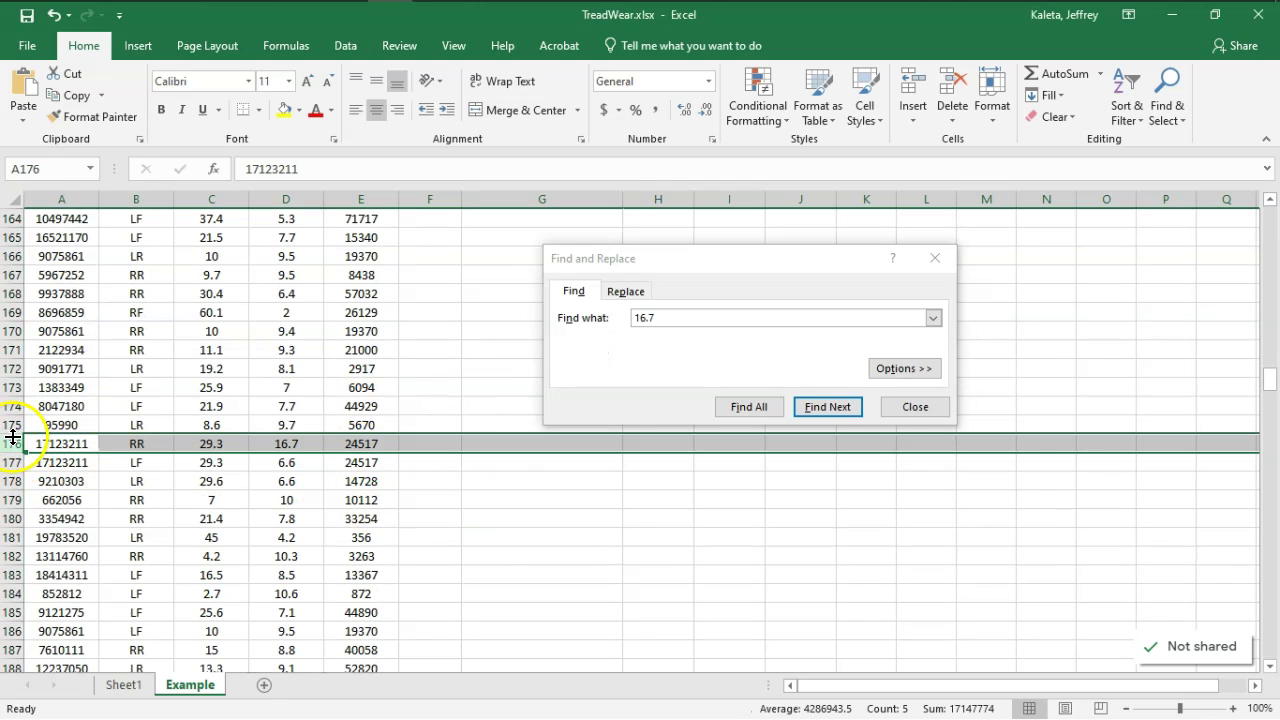
right_click(12, 437)
left_click(63, 309)
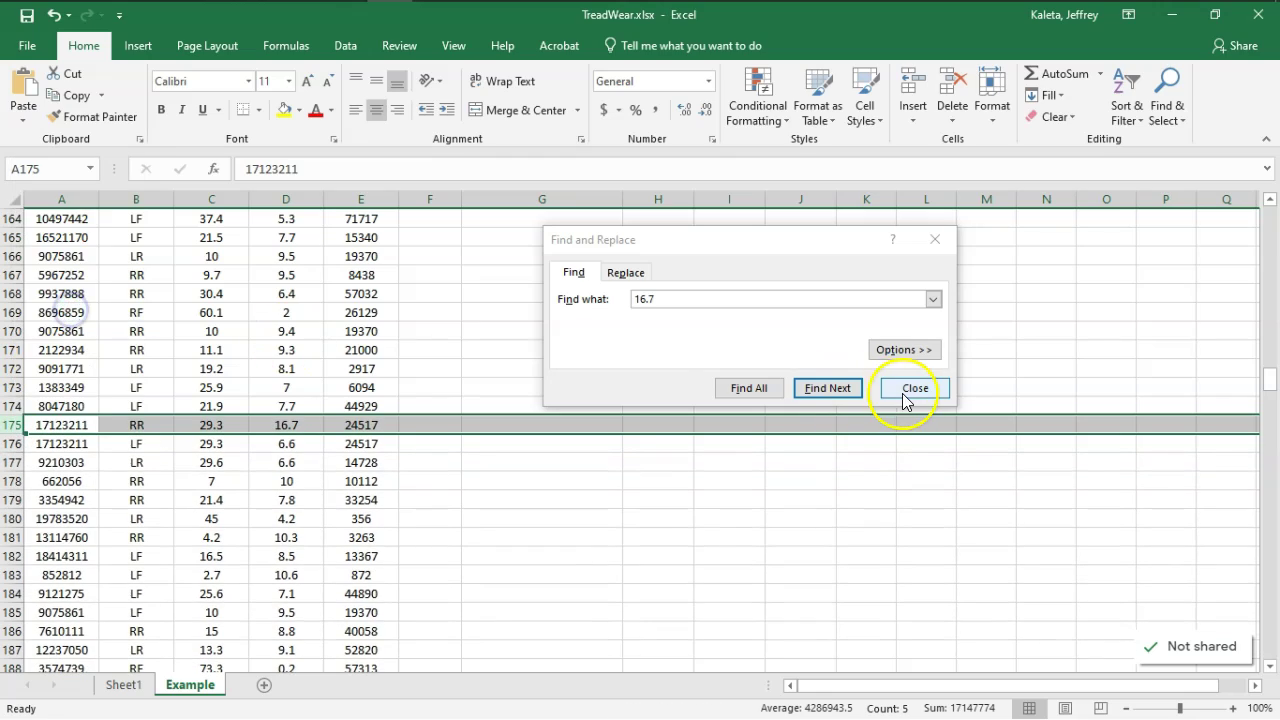
left_click(903, 390)
scroll(896, 490, "up", 20)
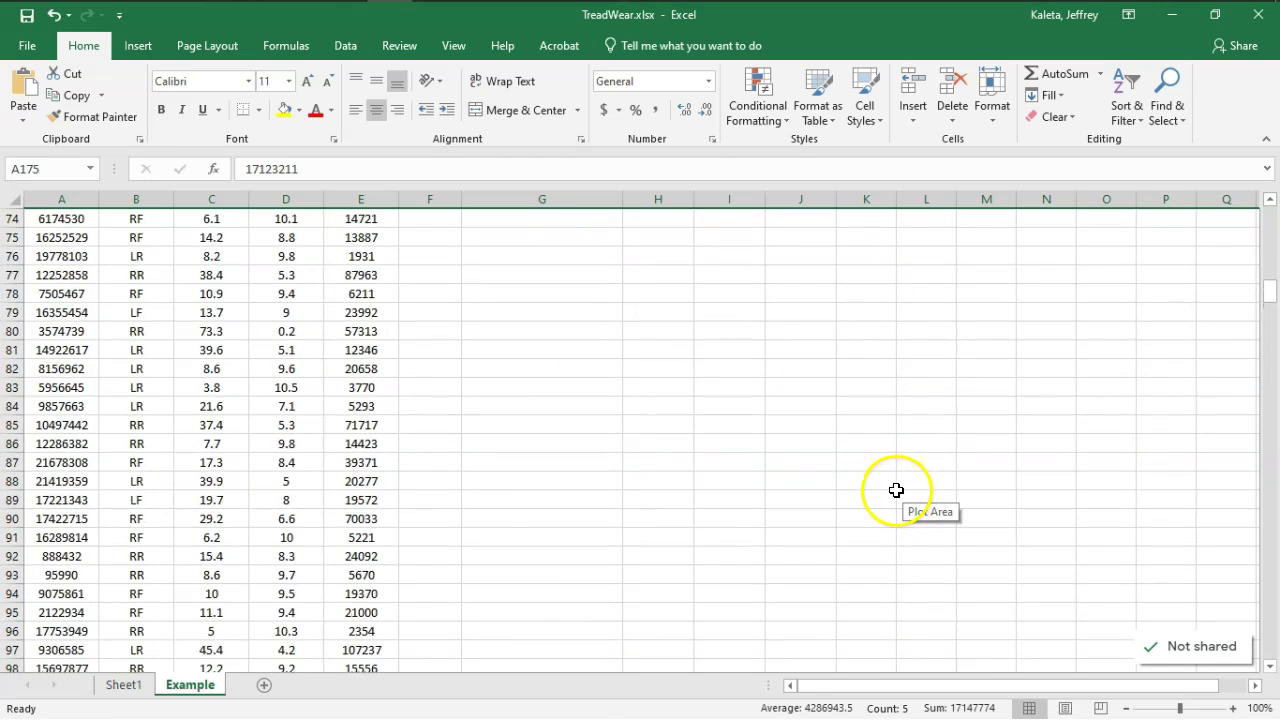
- Move the Miles chart down to reveal the statistics and check the maximum tread depth formula in I6
scroll(896, 490, "up", 20)
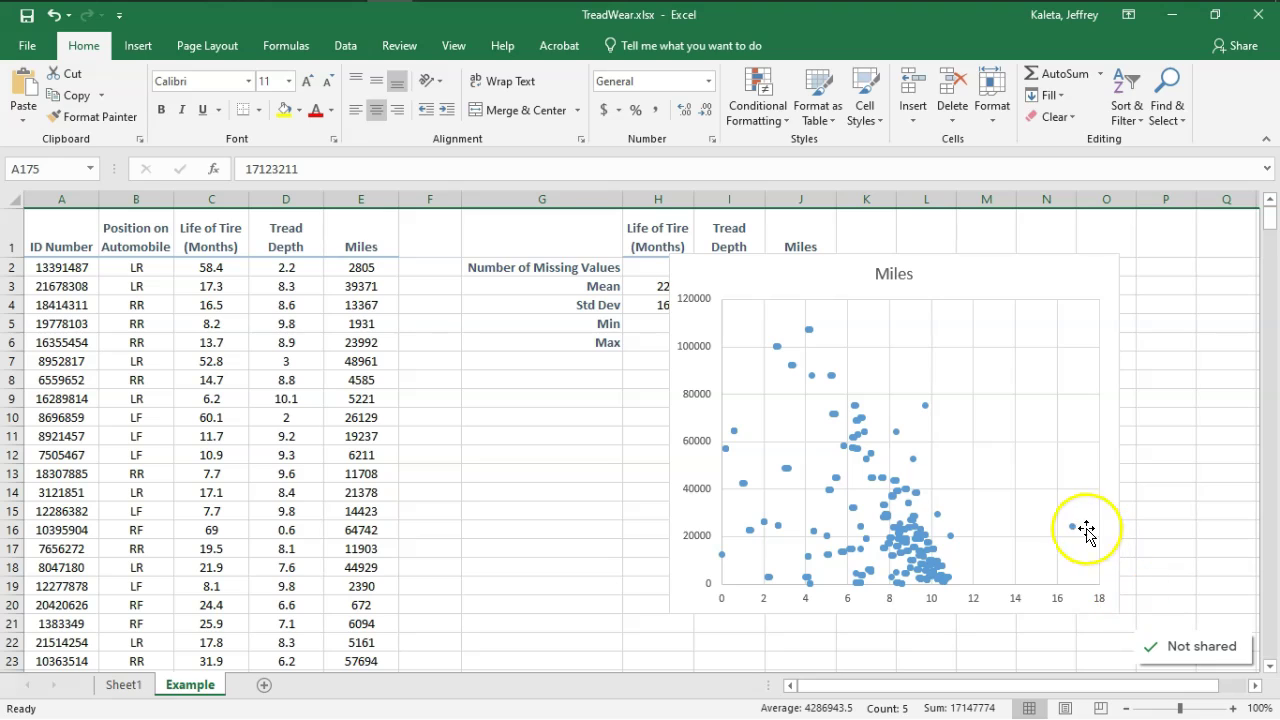
left_click_drag(975, 279, 1071, 397)
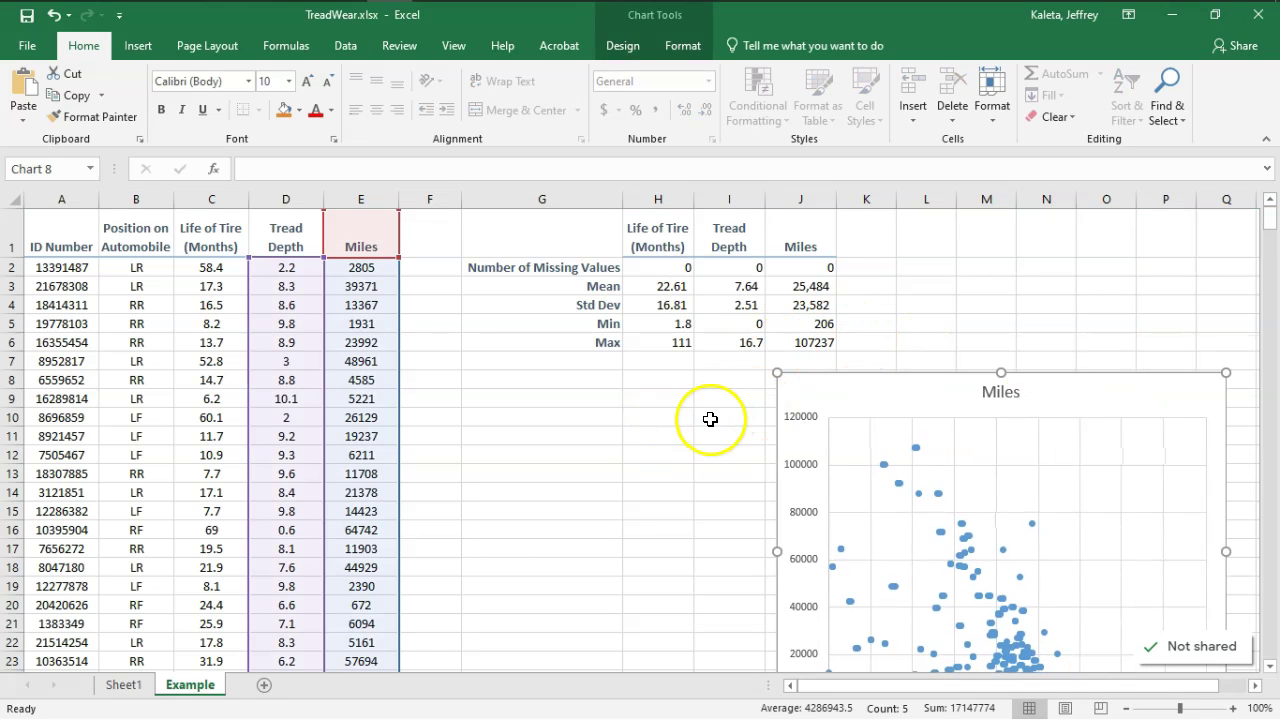
left_click(600, 414)
left_click(747, 346)
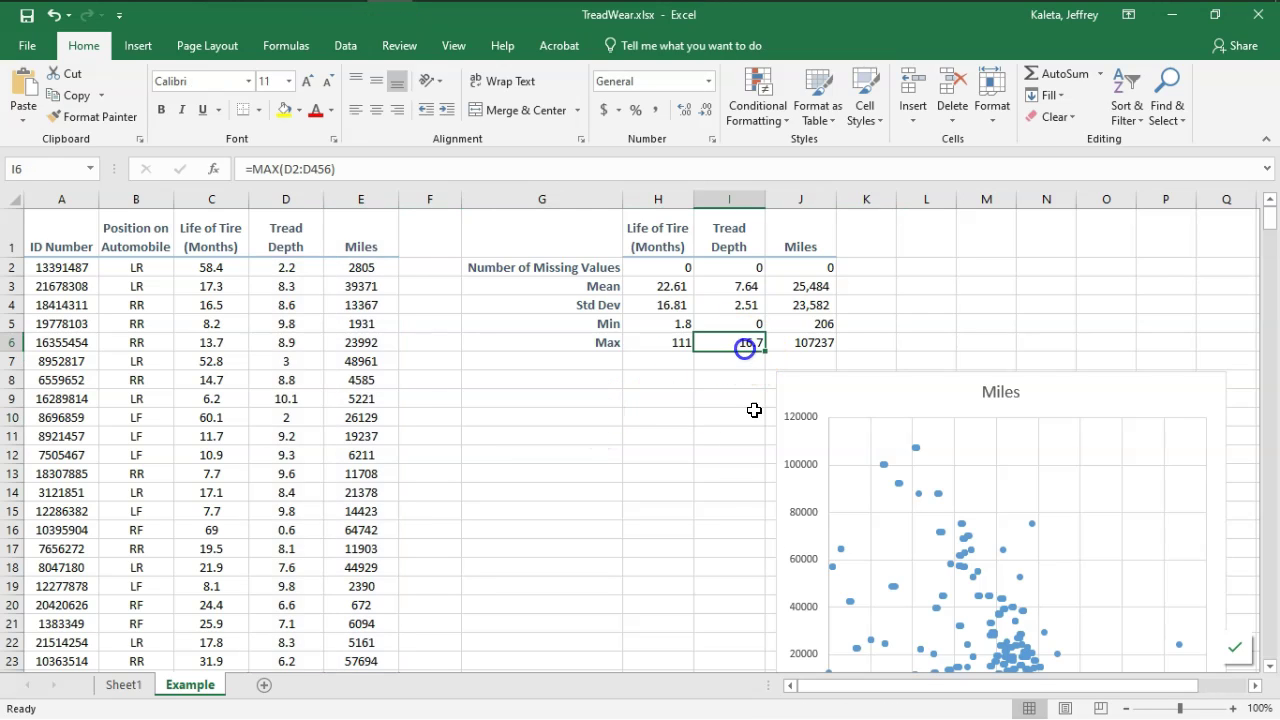
scroll(712, 456, "down", 20)
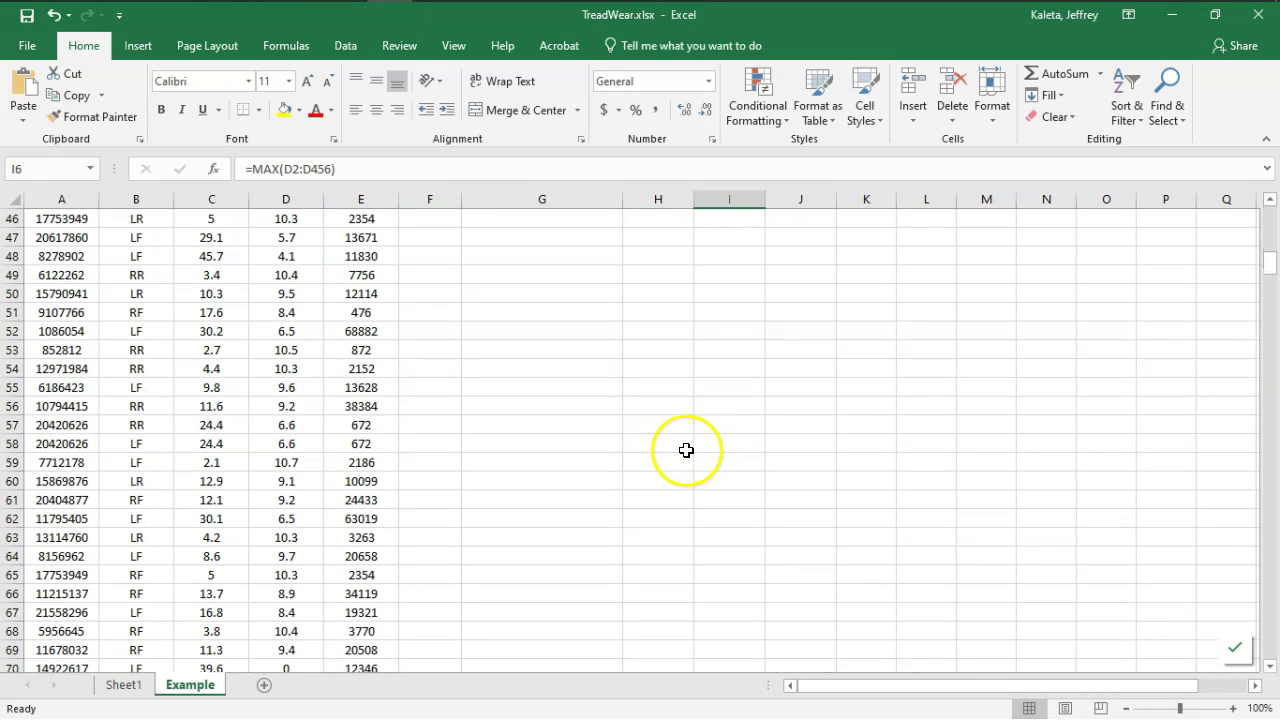
scroll(682, 448, "down", 1)
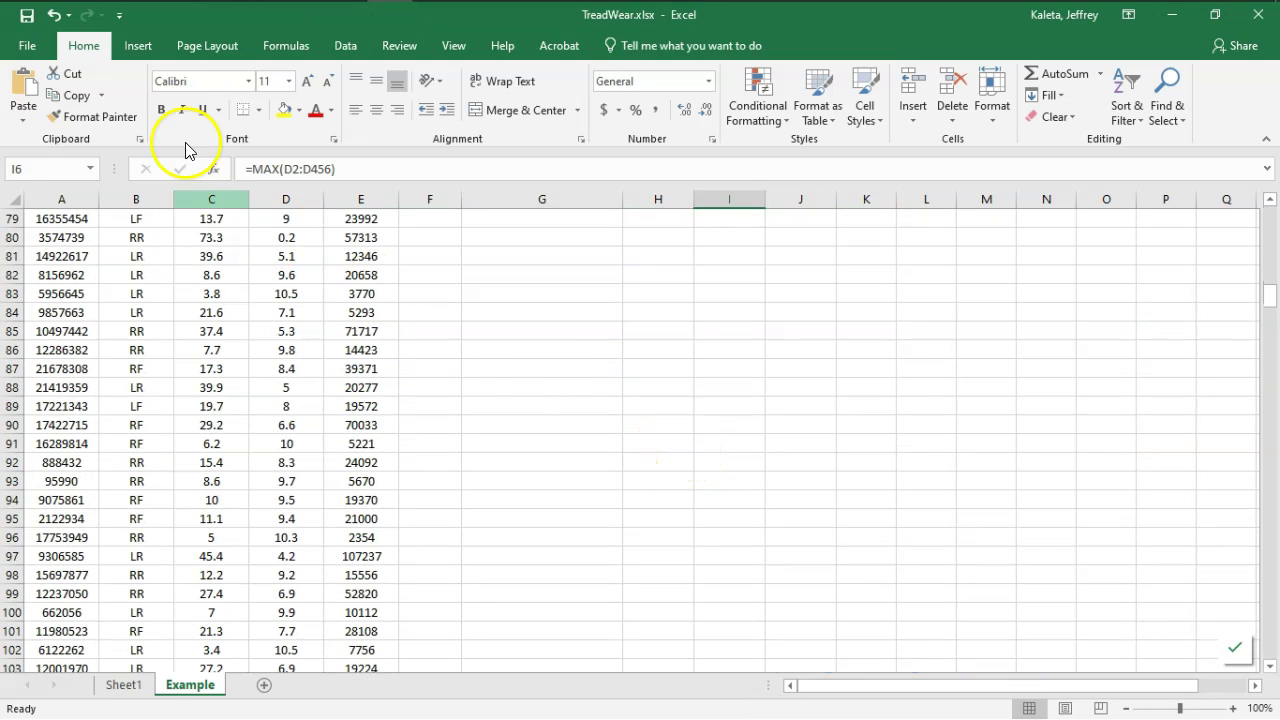
- Undo the chart move and the mistaken deletion, restoring the 5670-mile record
left_click(54, 18)
scroll(500, 452, "down", 20)
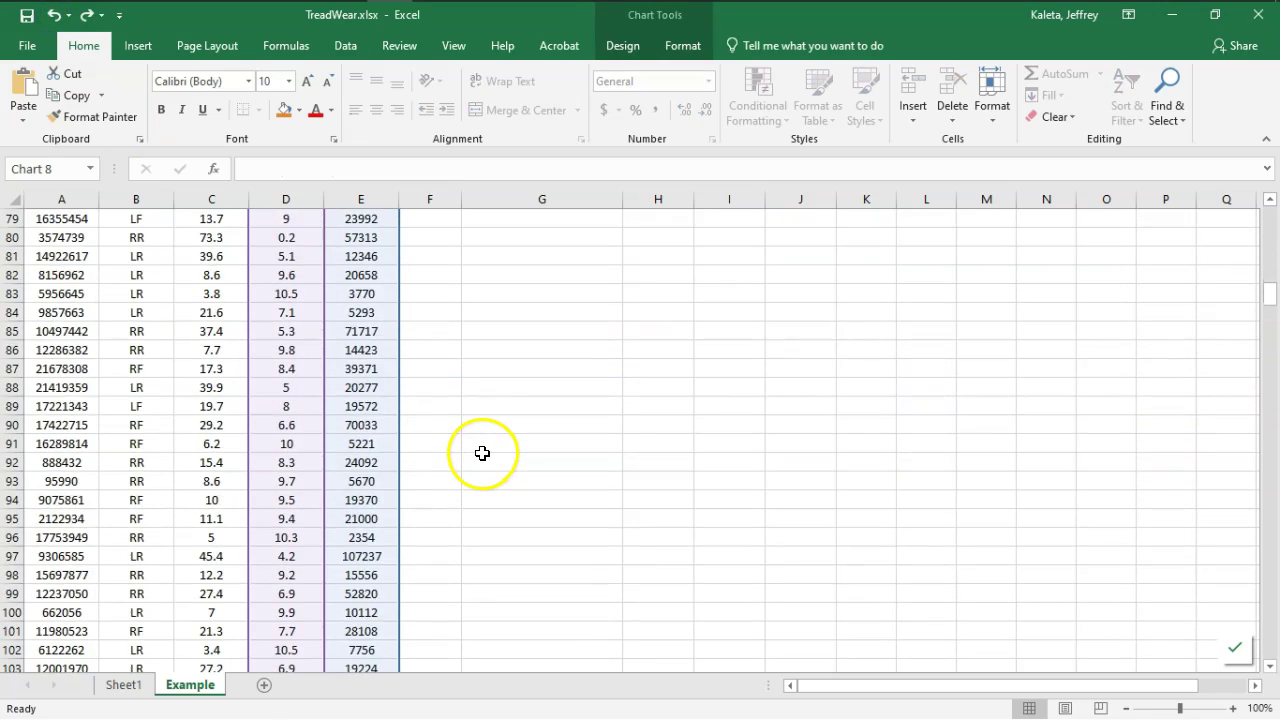
scroll(484, 453, "down", 20)
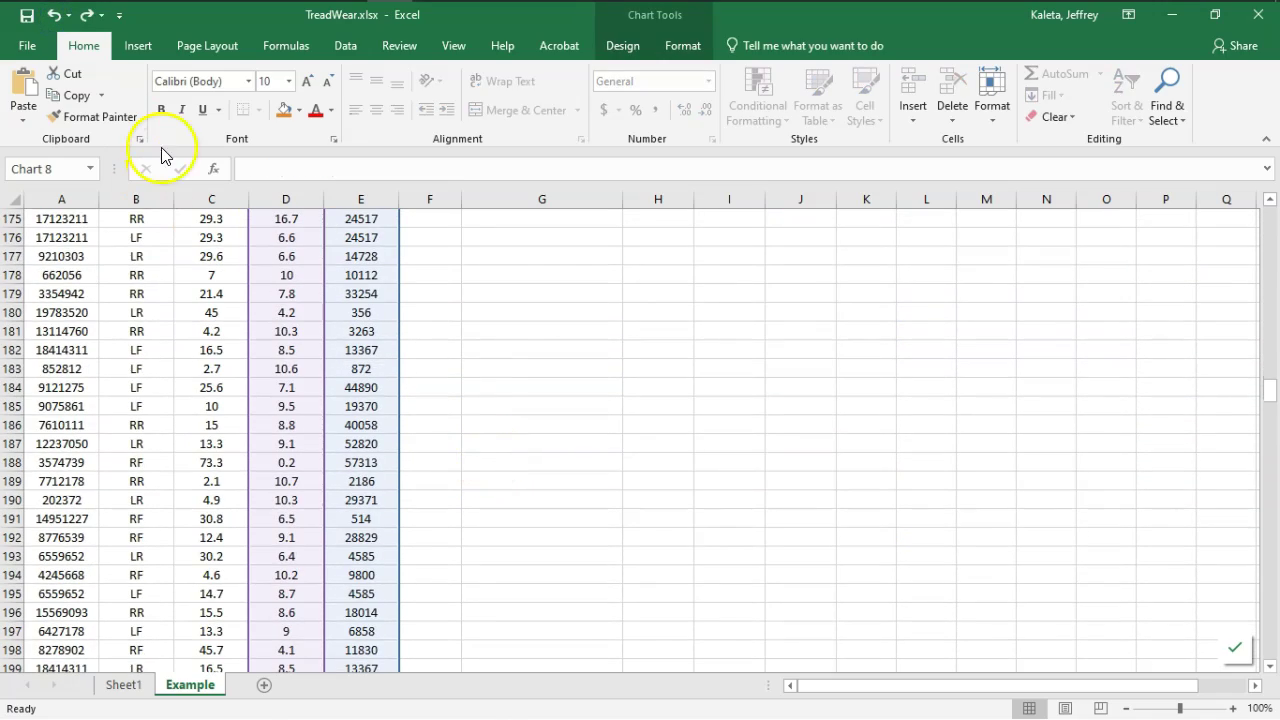
left_click(54, 18)
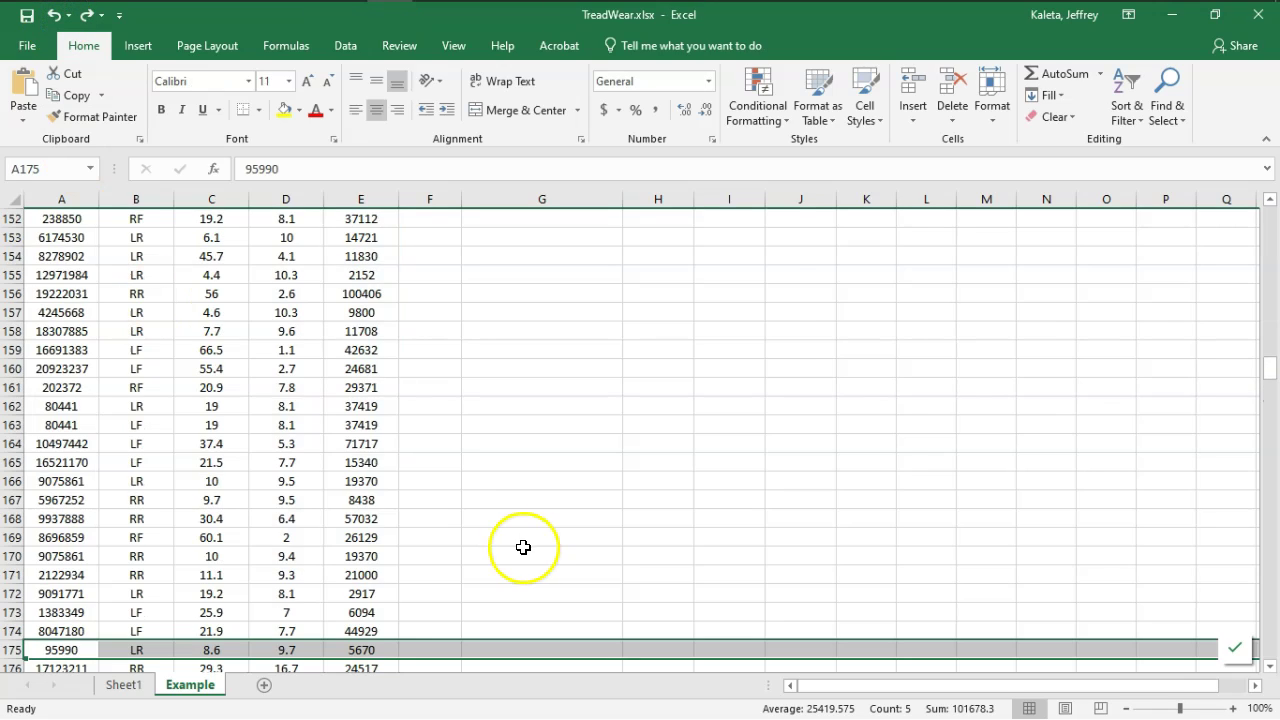
scroll(523, 547, "down", 3)
scroll(523, 550, "down", 4)
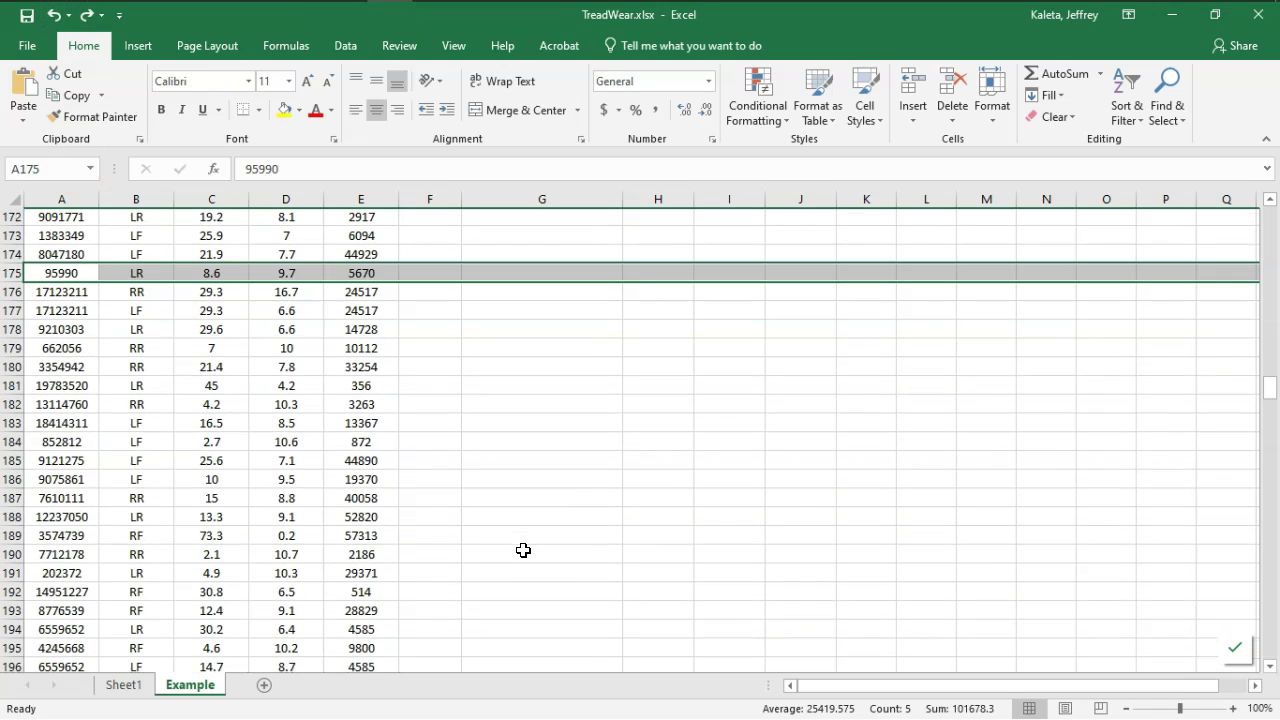
- Delete the entire row holding the 16.7 tread-depth outlier
left_click(294, 276)
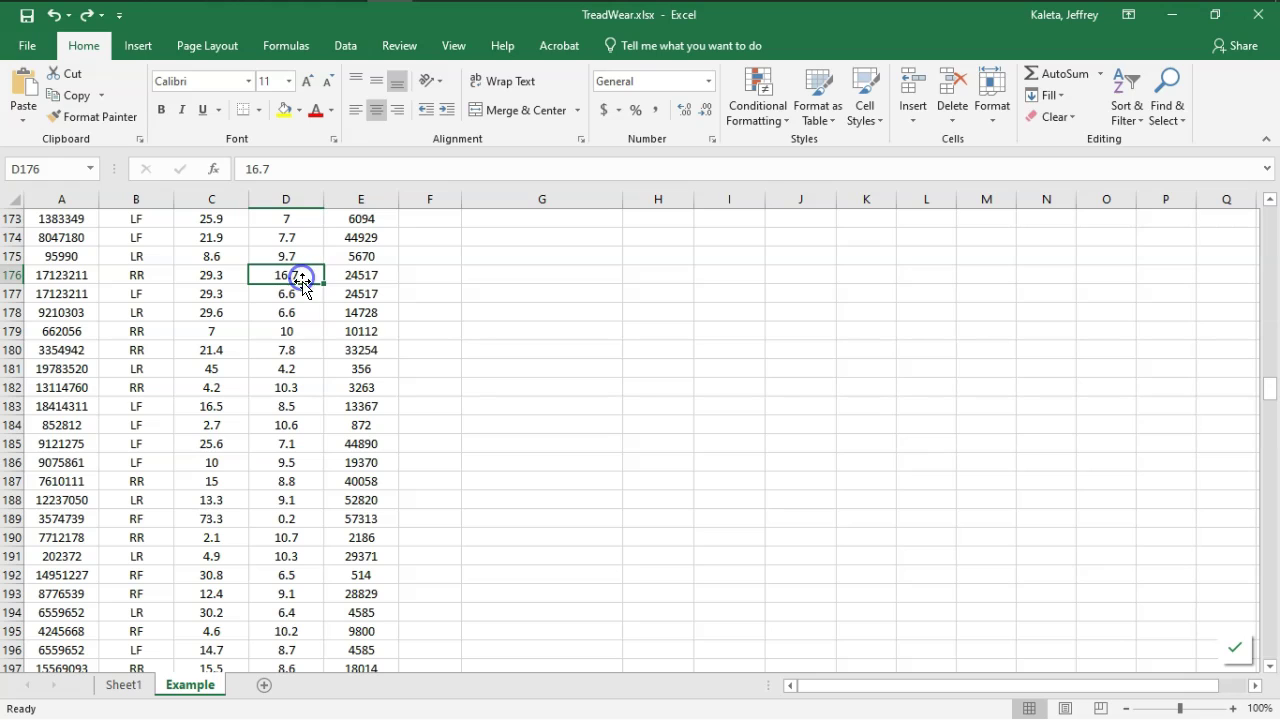
left_click(14, 274)
right_click(14, 274)
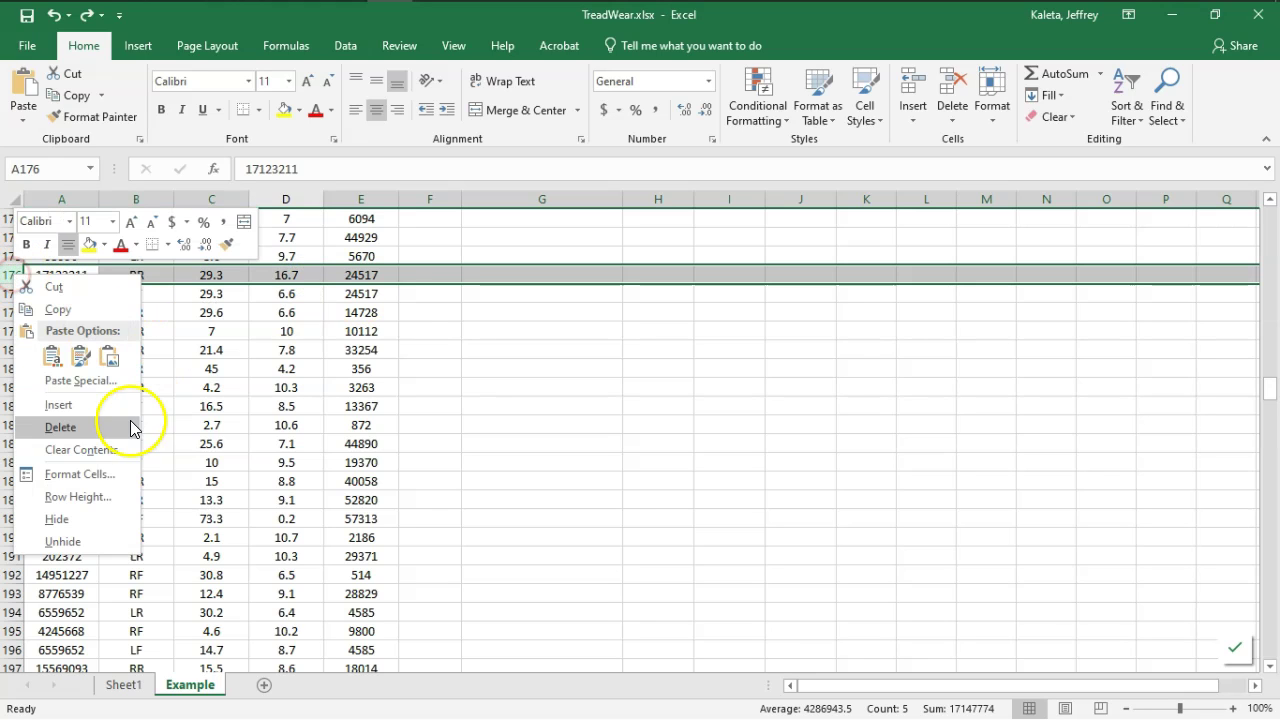
left_click(105, 427)
left_click(485, 482)
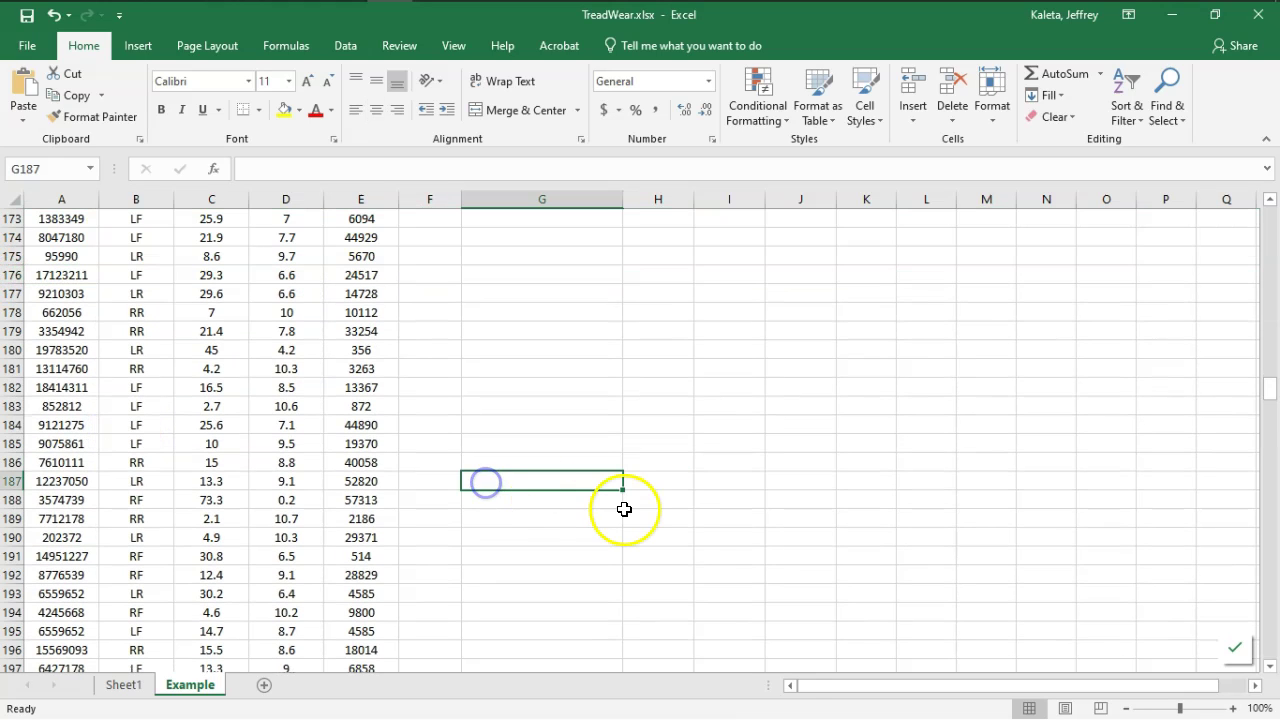
- Place the Miles scatter chart below the statistics table, uncovering max depth 10.9 and mean 7.62
left_click_drag(1270, 390, 1266, 206)
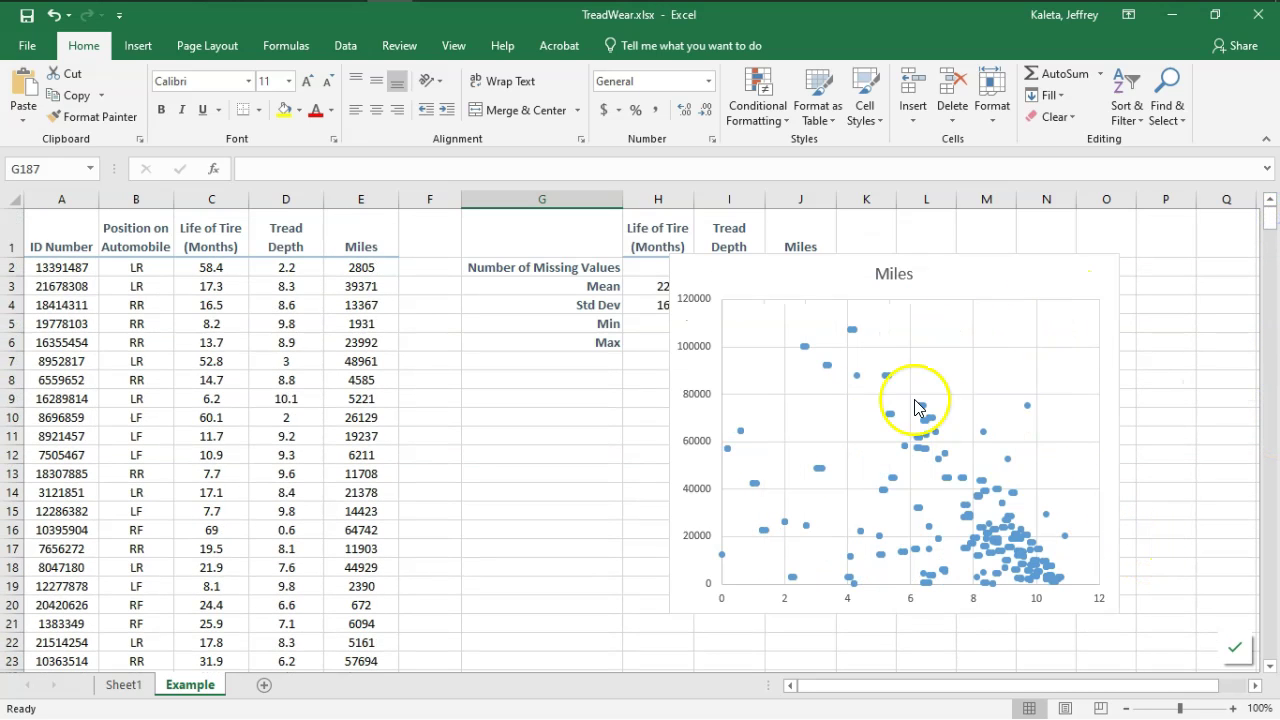
left_click_drag(739, 284, 671, 424)
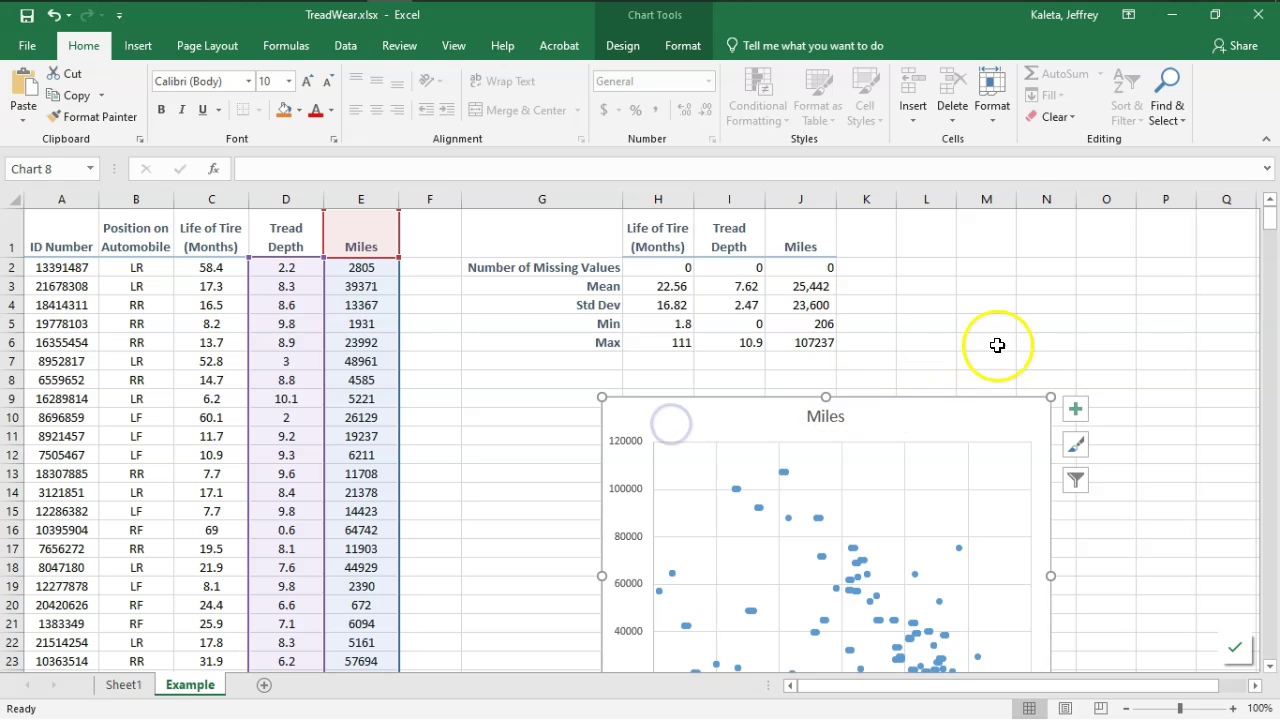
left_click(1268, 668)
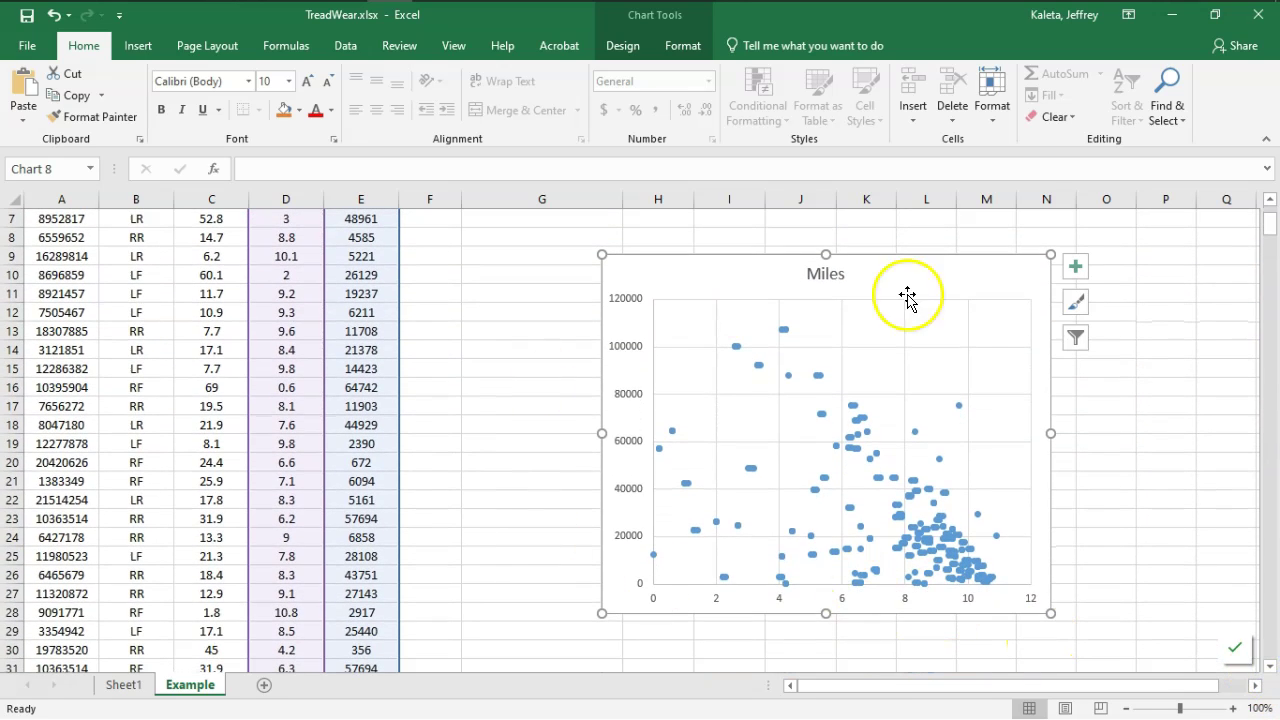